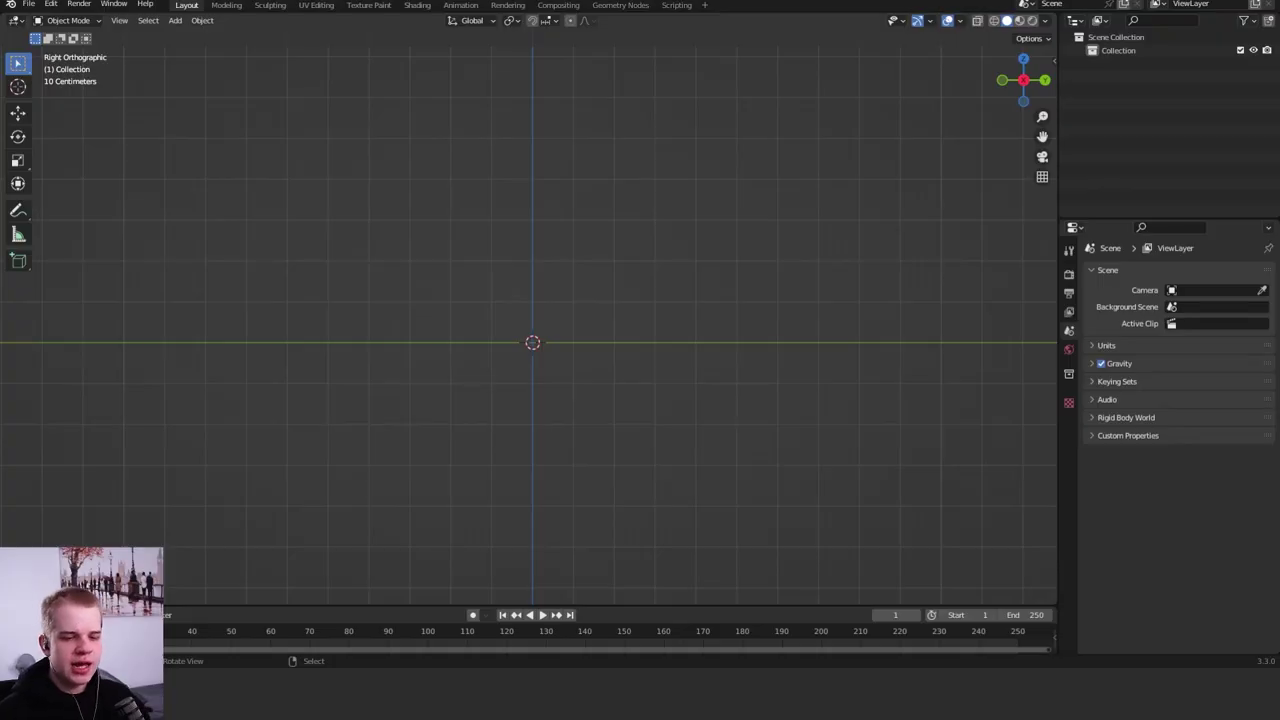
- Load the rifle photo from the Desktop as a reference image in the right orthographic view
middle_click_drag(532, 343, 549, 354)
key("shift+a")
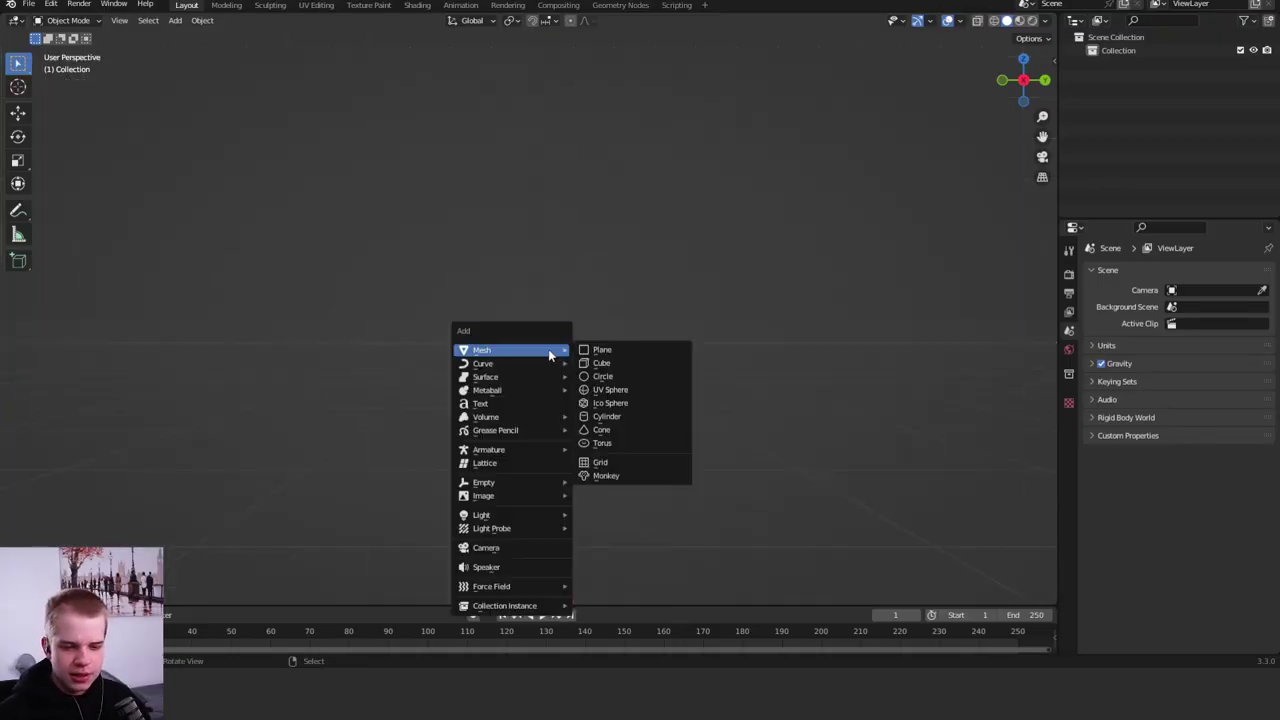
mouse_move(511, 497)
left_click(598, 495)
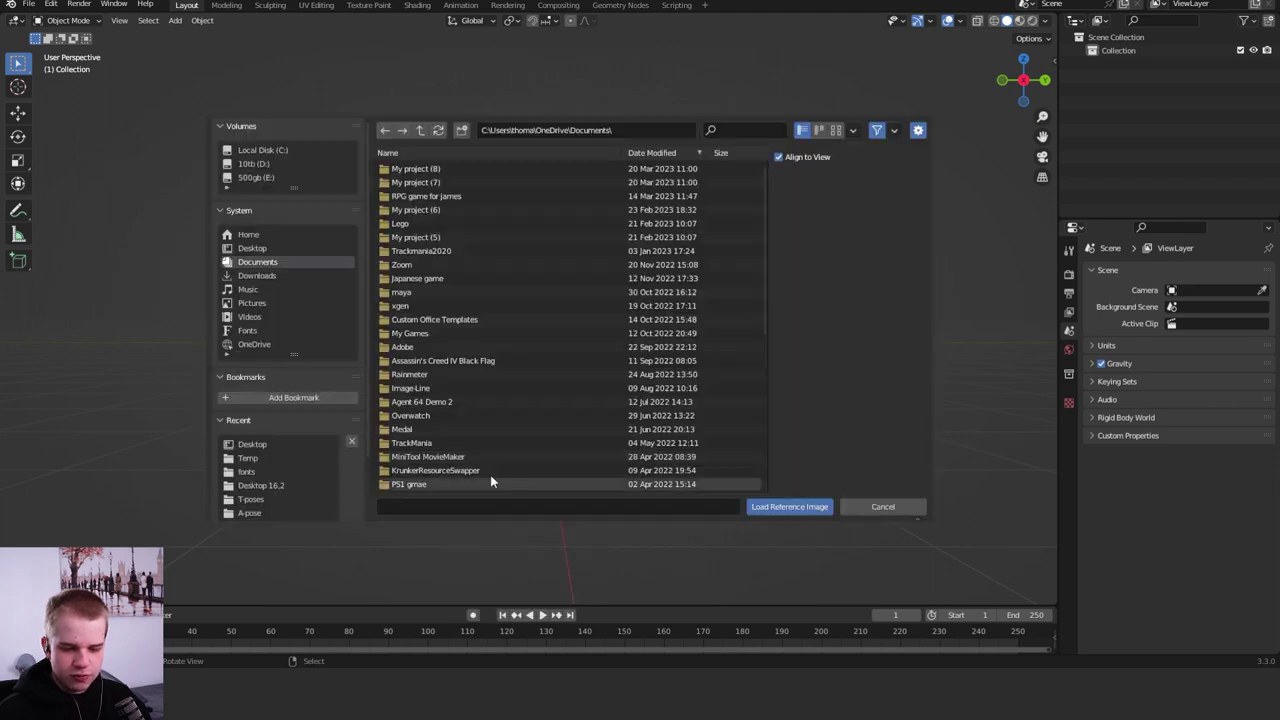
left_click(264, 441)
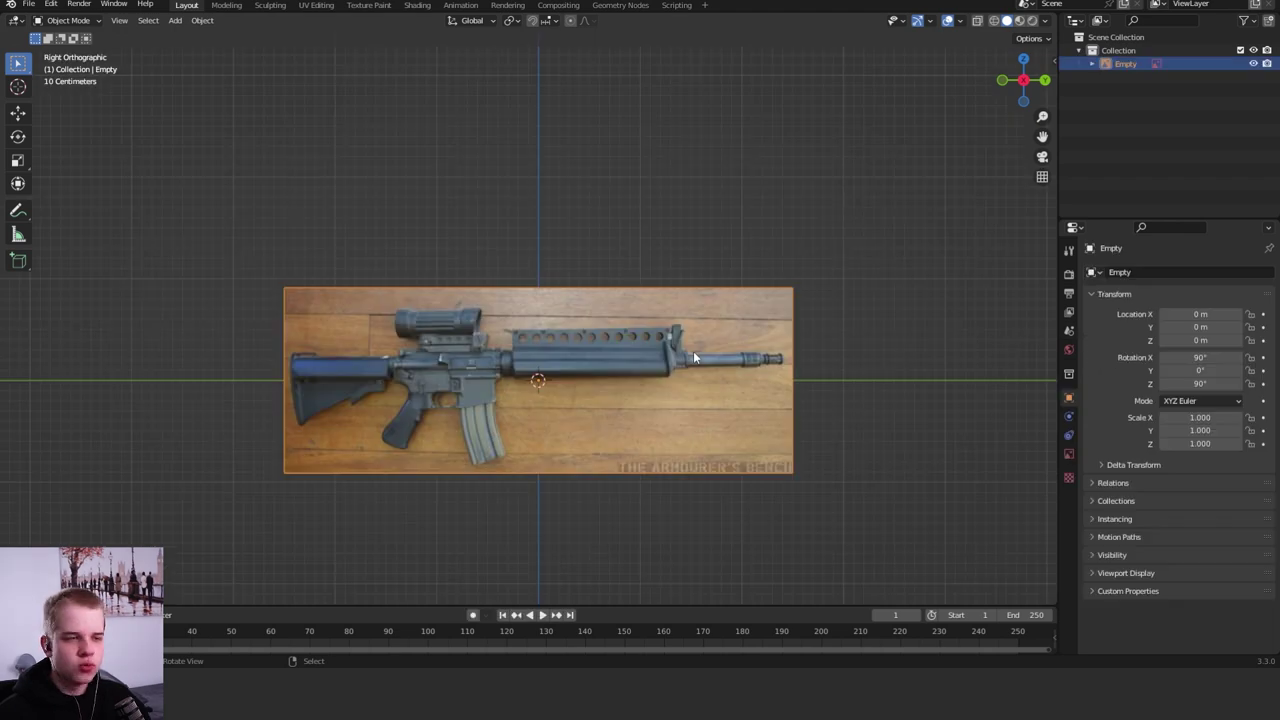
- Mirror the reference image along the Y axis so the barrel faces the opposite direction
scroll(680, 352, "down", 1)
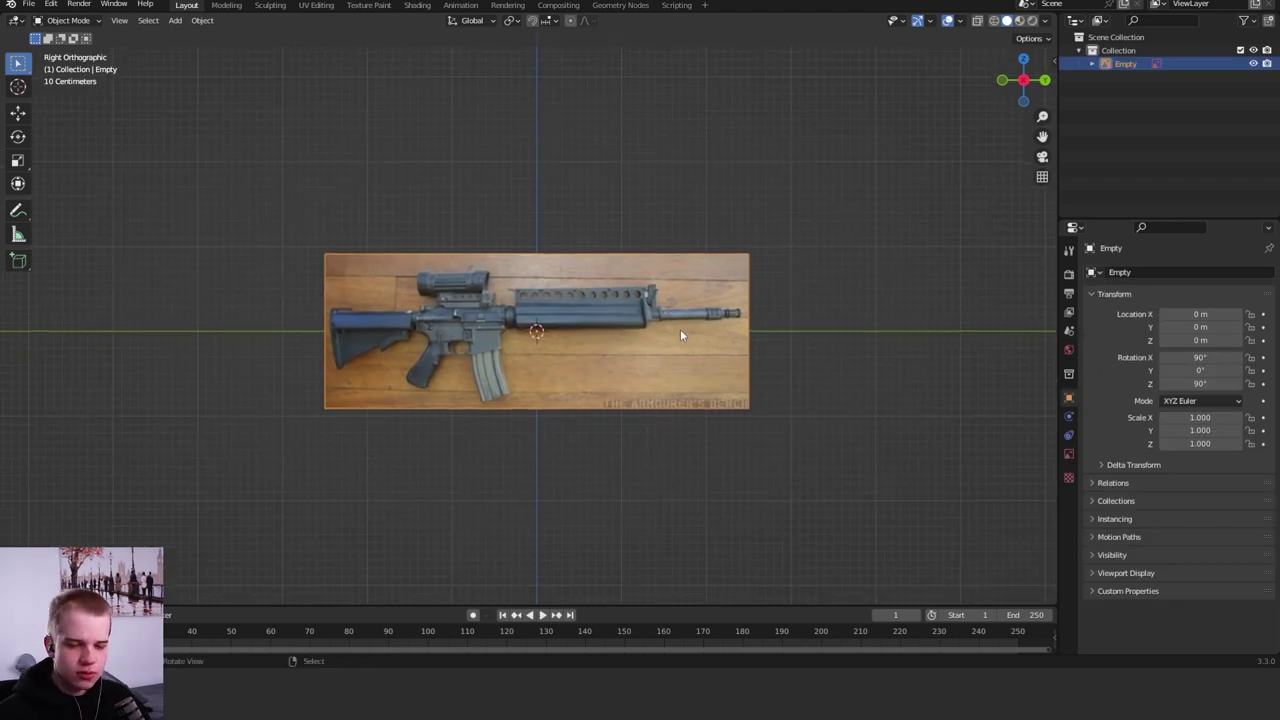
scroll(678, 332, "up", 1)
key("ctrl+m")
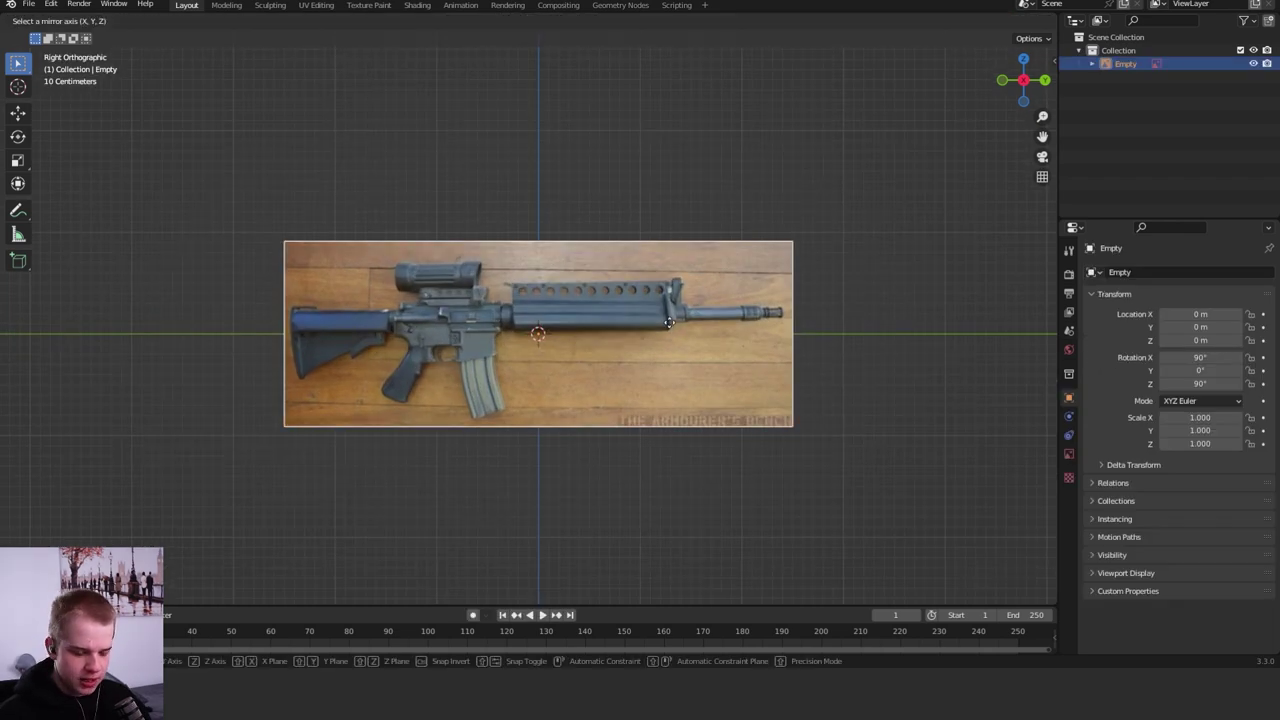
key("y")
left_click(670, 327)
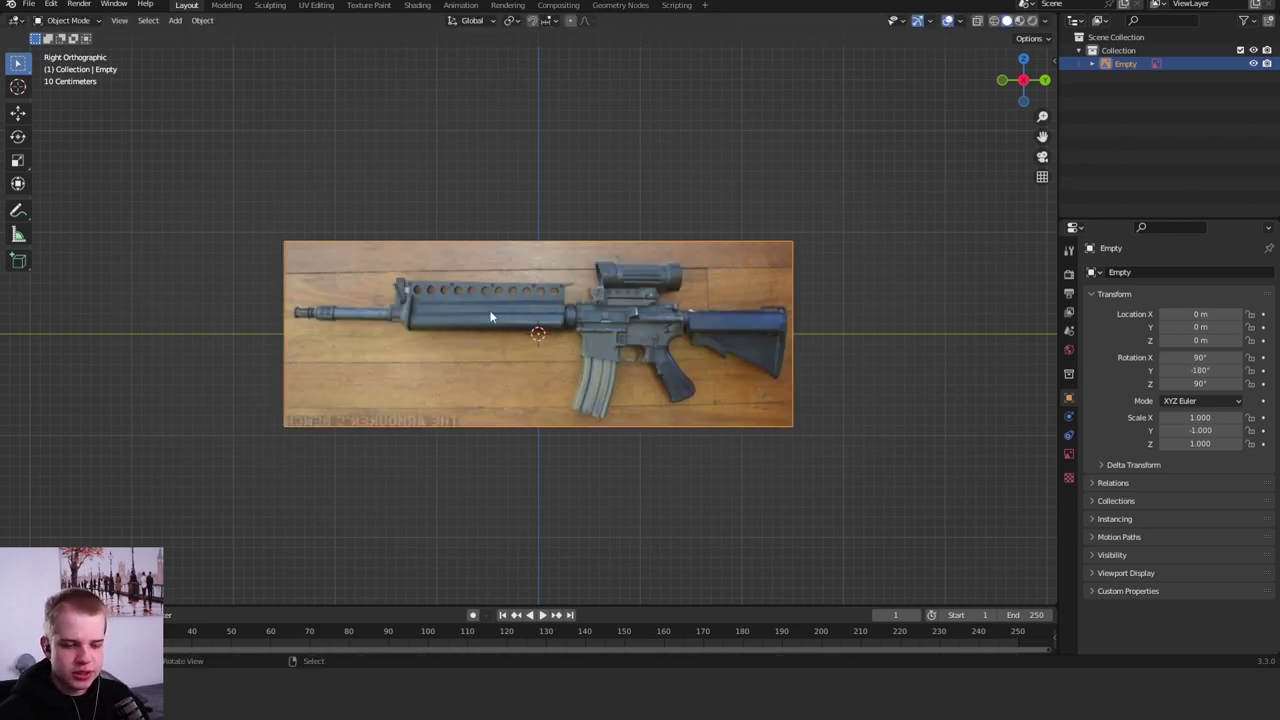
- Set the reference image's opacity to 0.4 and move the image back along X, away from the origin
middle_click_drag(491, 317, 419, 296)
key("KP_3")
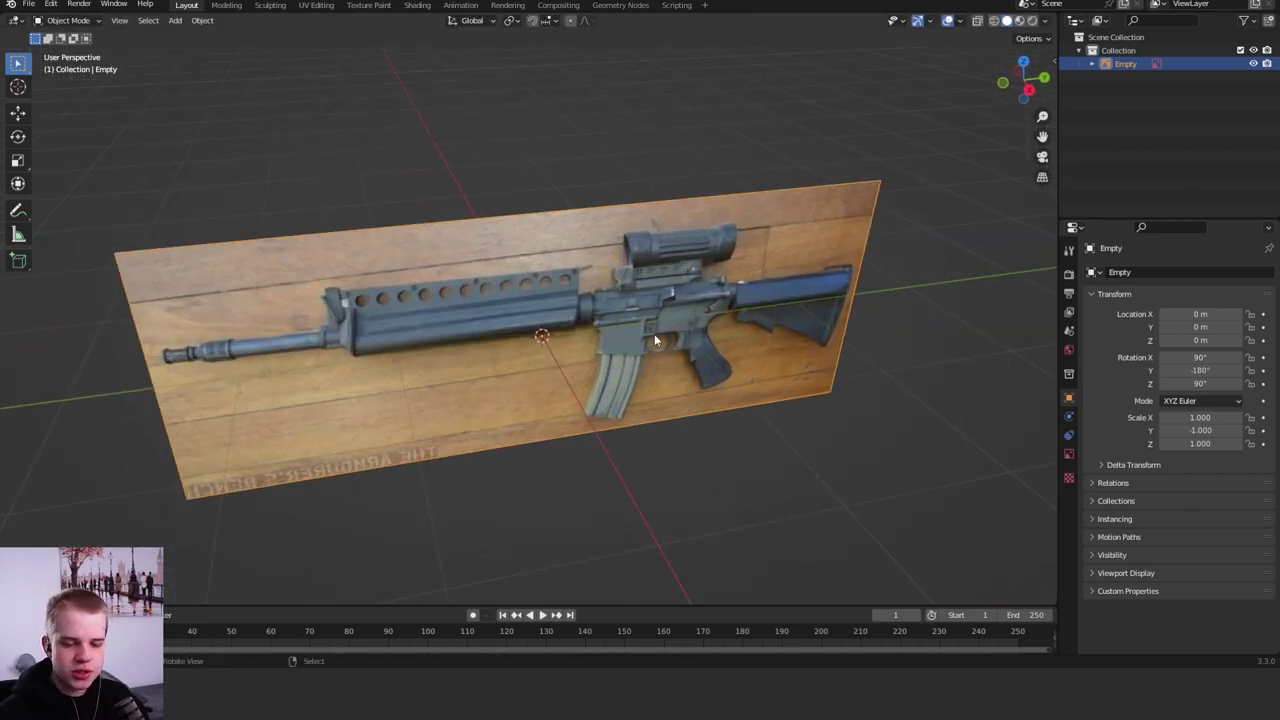
left_click(1068, 455)
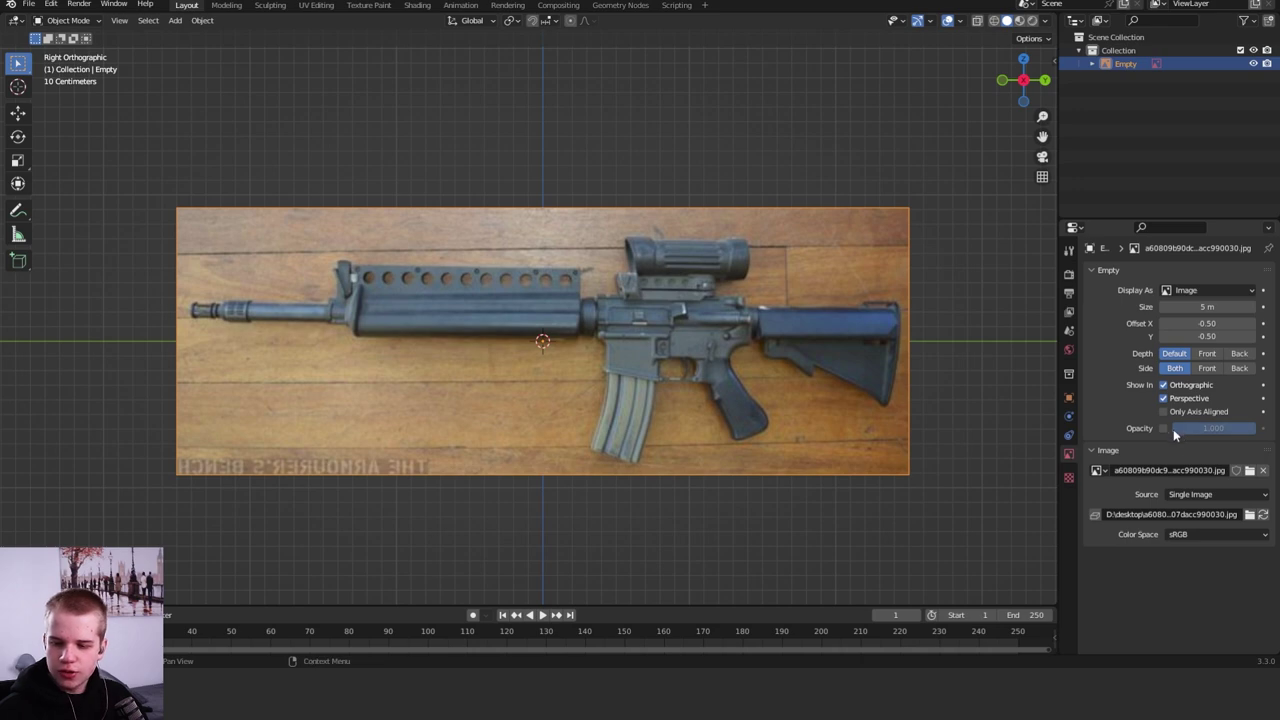
type("0.3")
key("Return")
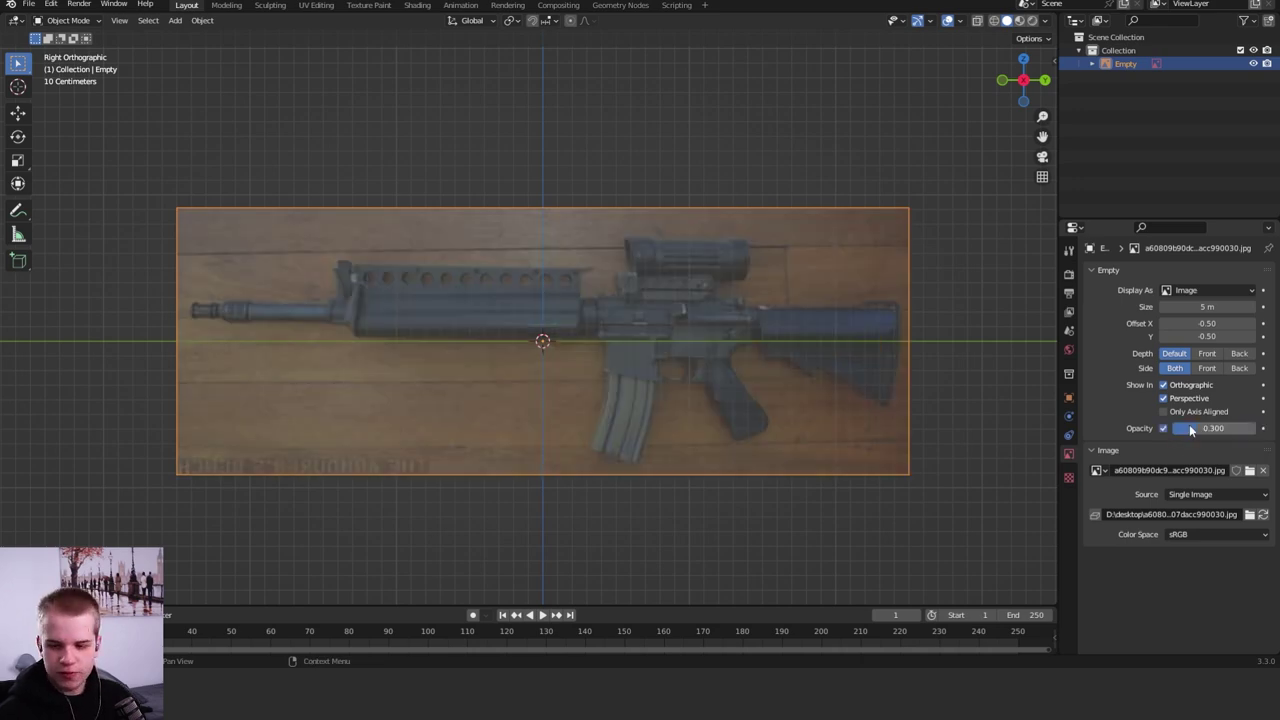
key("Return")
middle_click_drag(690, 330, 394, 299)
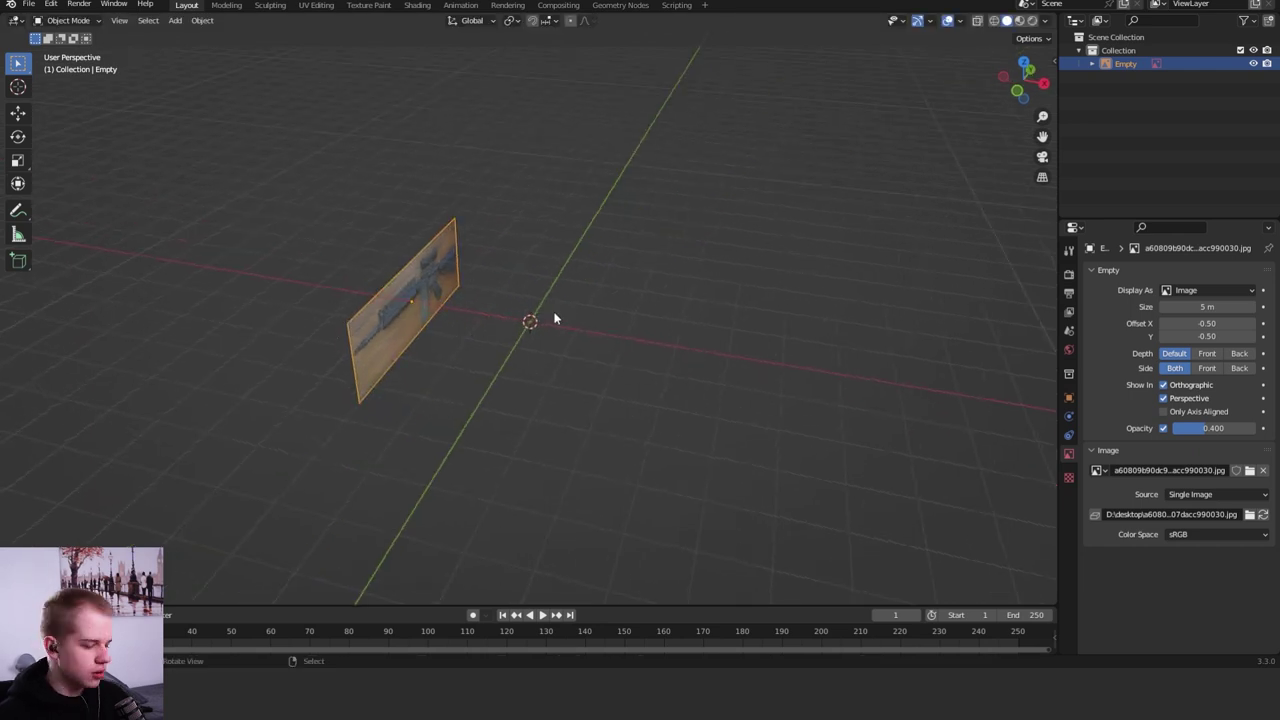
key("KP_3")
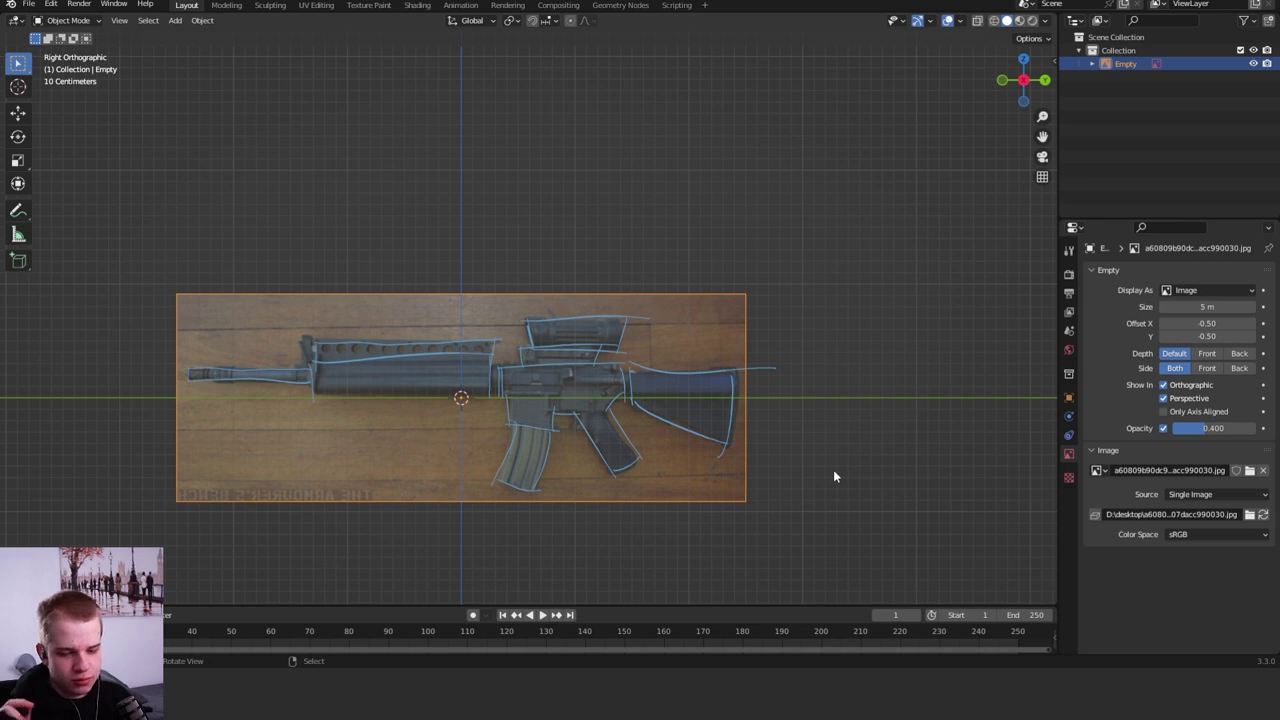
- Remove the annotation strokes drawn over the rifle reference image
key("n")
left_click(1049, 121)
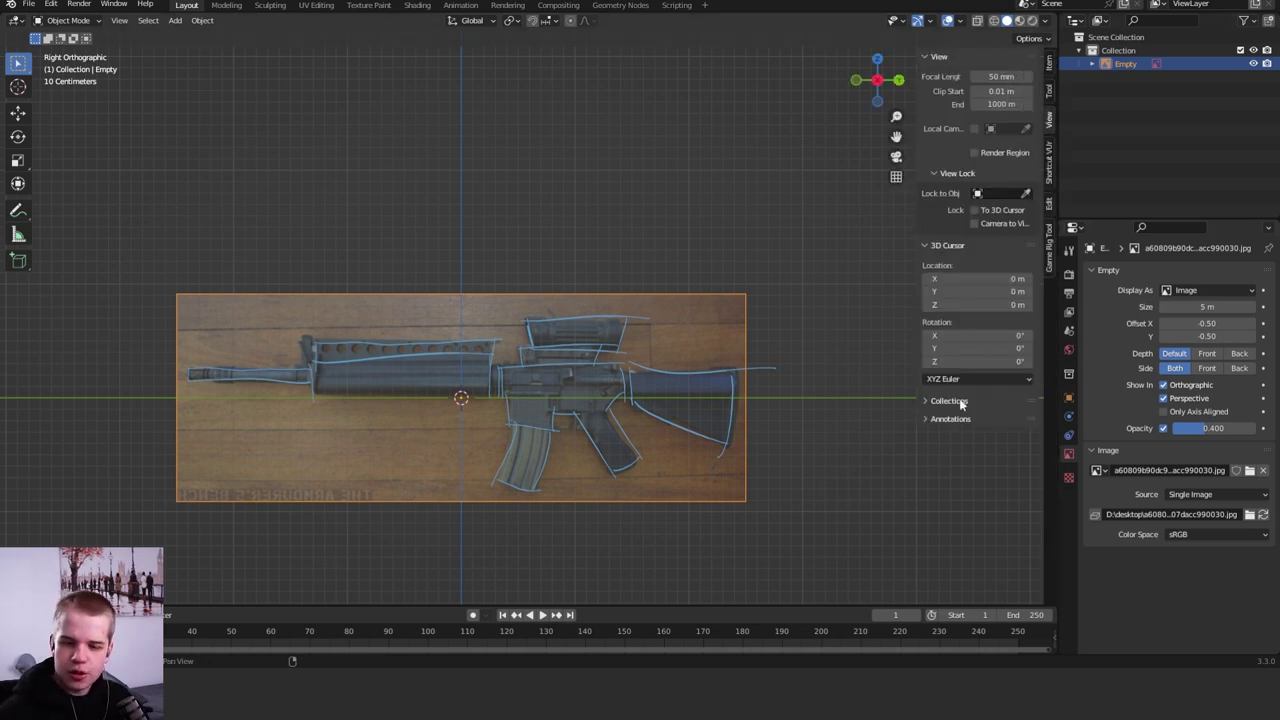
left_click(960, 419)
left_click(1005, 459)
key("n")
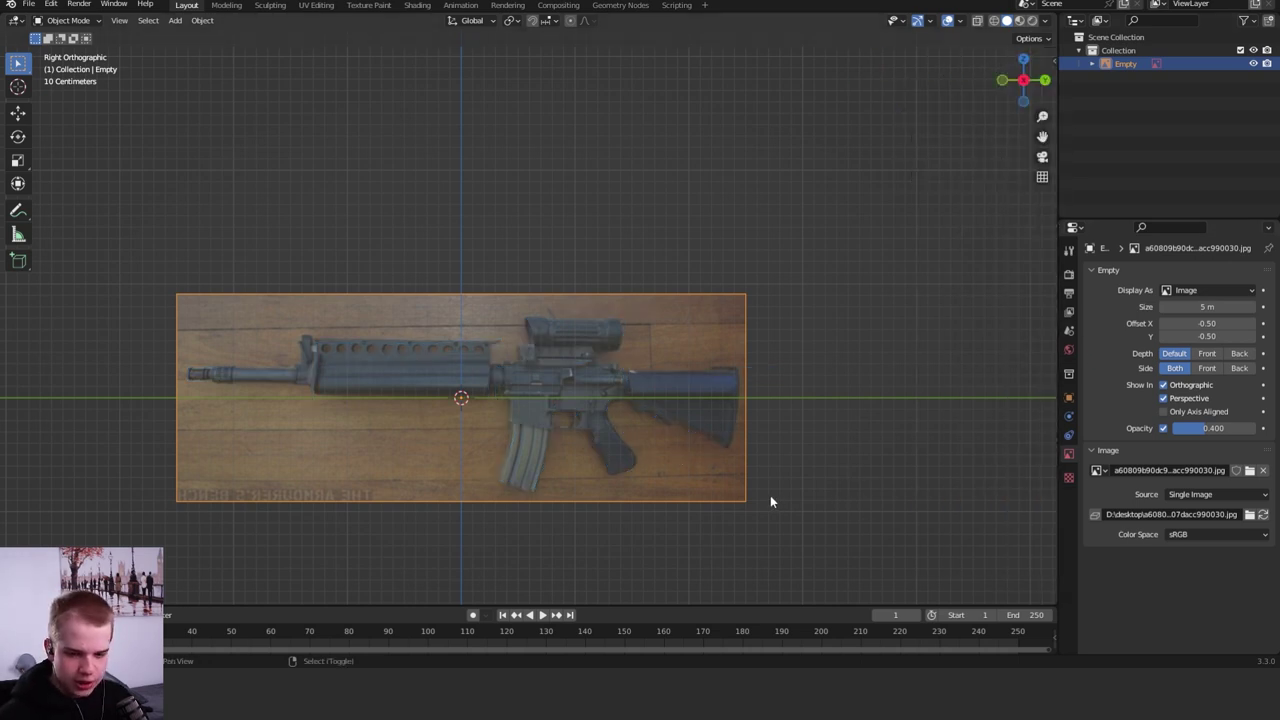
- Add a mesh cube at the origin beside the reference image
scroll(786, 477, "up", 2)
key("shift+a")
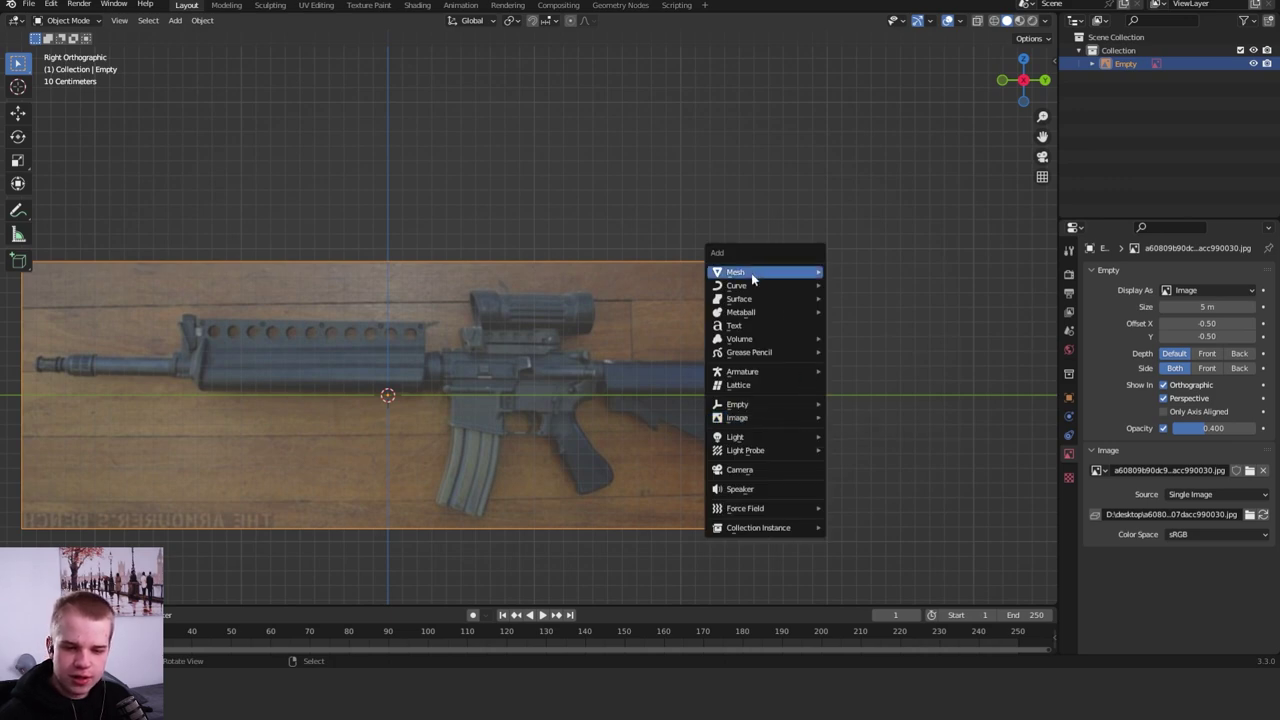
mouse_move(760, 272)
left_click(857, 287)
middle_click_drag(725, 415, 874, 523)
- Cut the cube in half with a centred loop cut across its X direction
key("Tab")
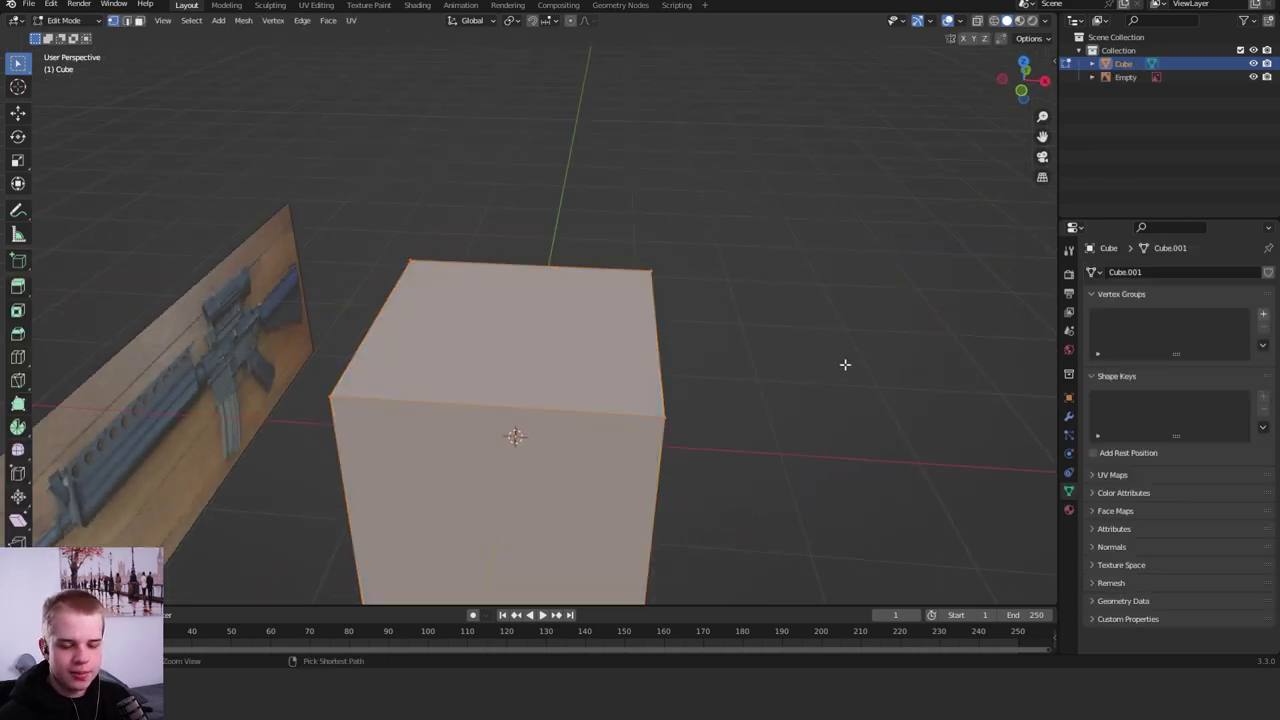
scroll(578, 386, "down", 3)
key("ctrl+r")
left_click(536, 366)
right_click(520, 380)
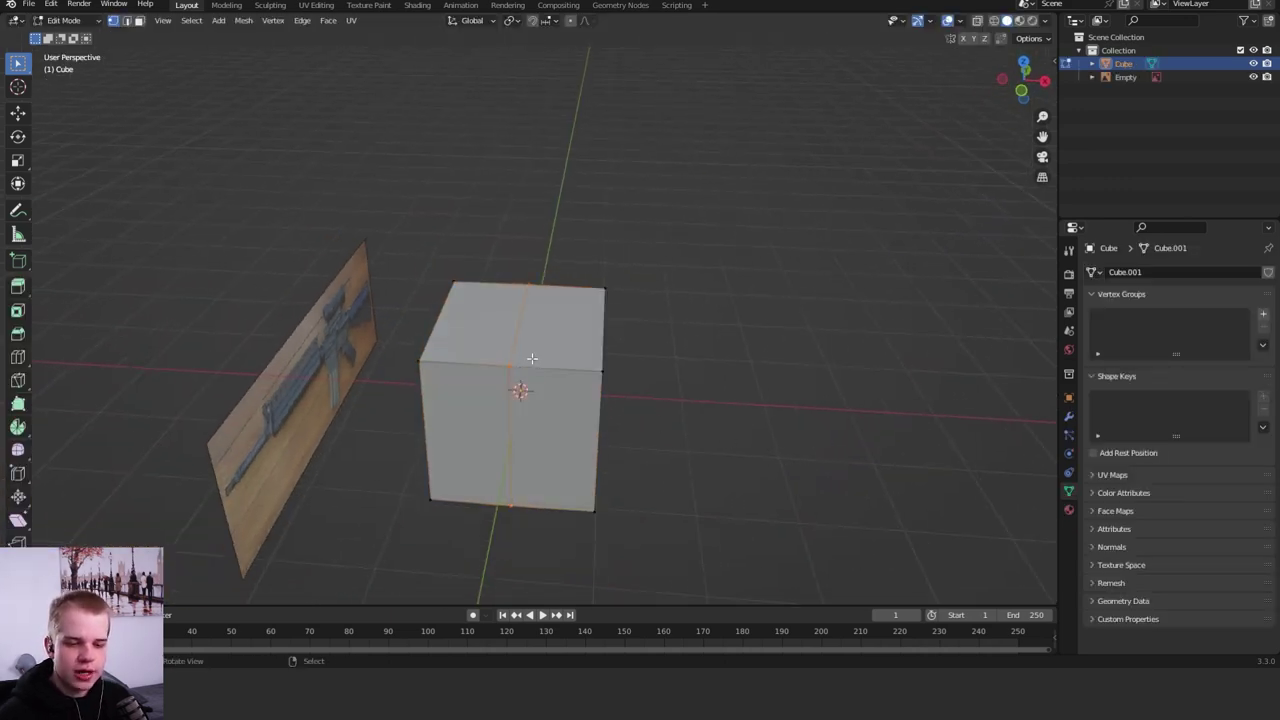
- Delete the vertices of the cube half on the side of the reference image
key("alt+z")
middle_click_drag(520, 377, 425, 531)
left_click_drag(425, 531, 472, 220)
key("x")
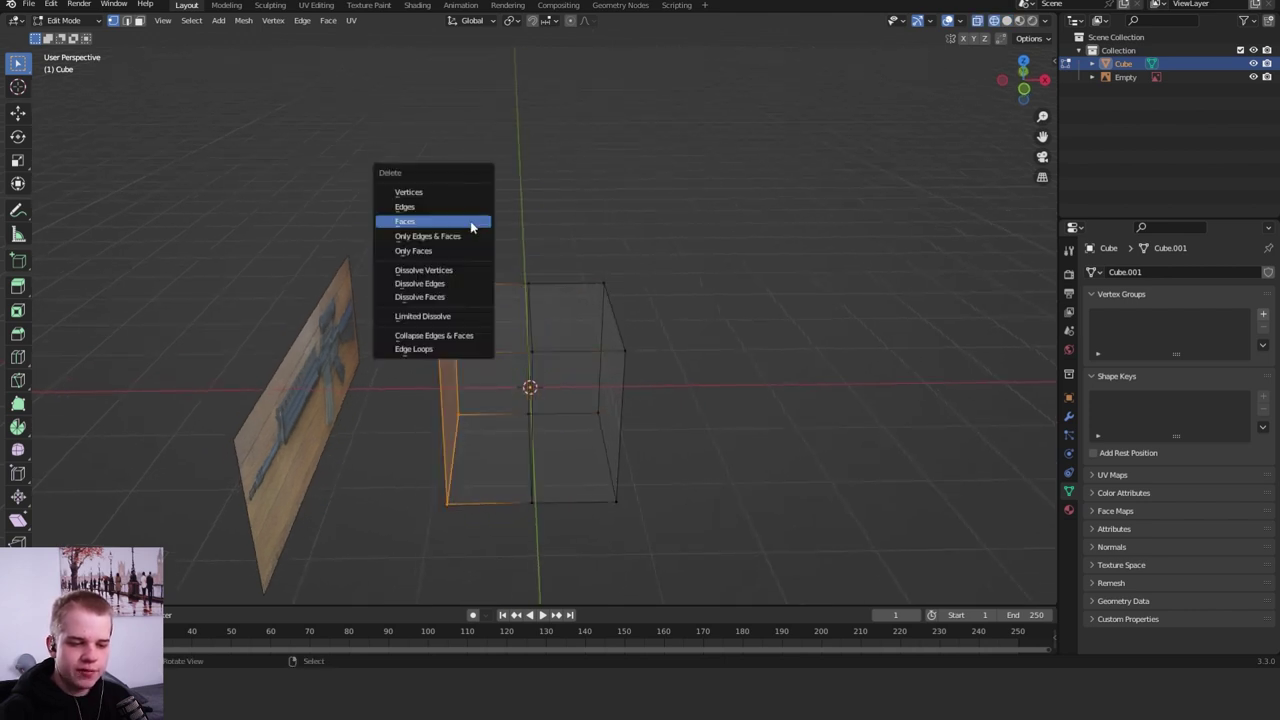
left_click(470, 192)
- Add a Mirror modifier on the X axis with Clipping to the half cube and return to Object Mode
key("a")
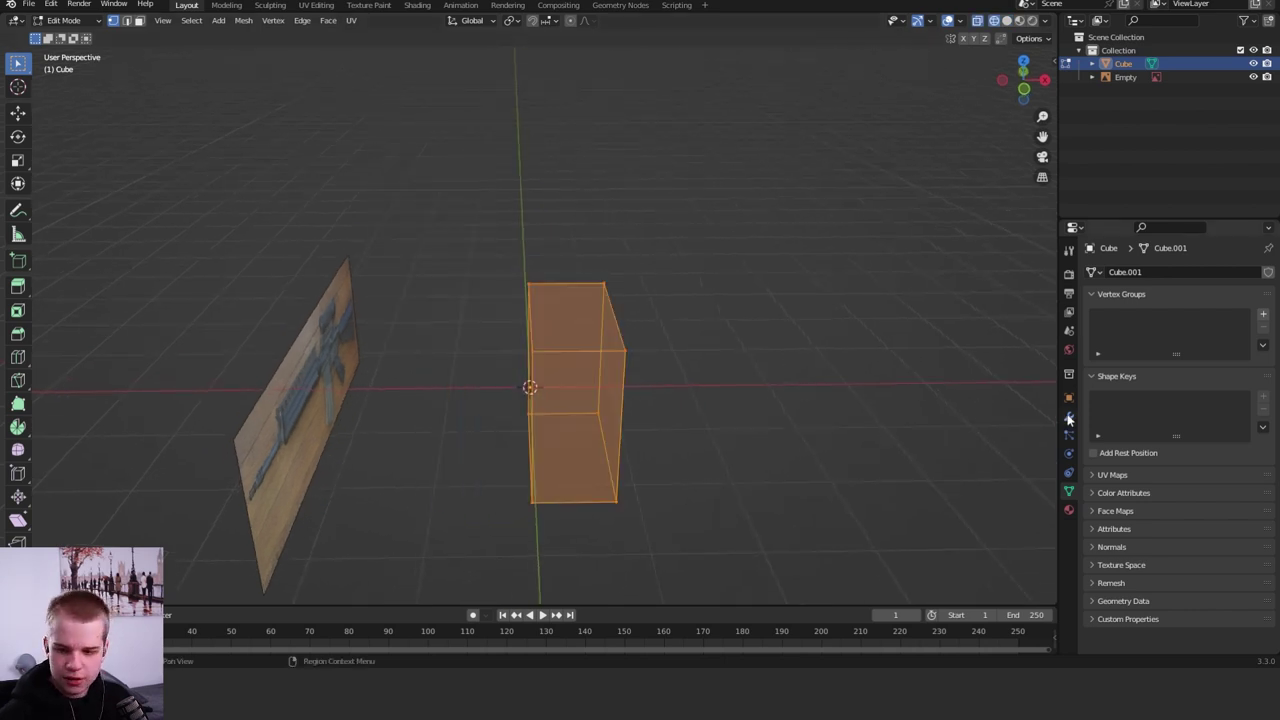
left_click(1069, 416)
left_click(1110, 272)
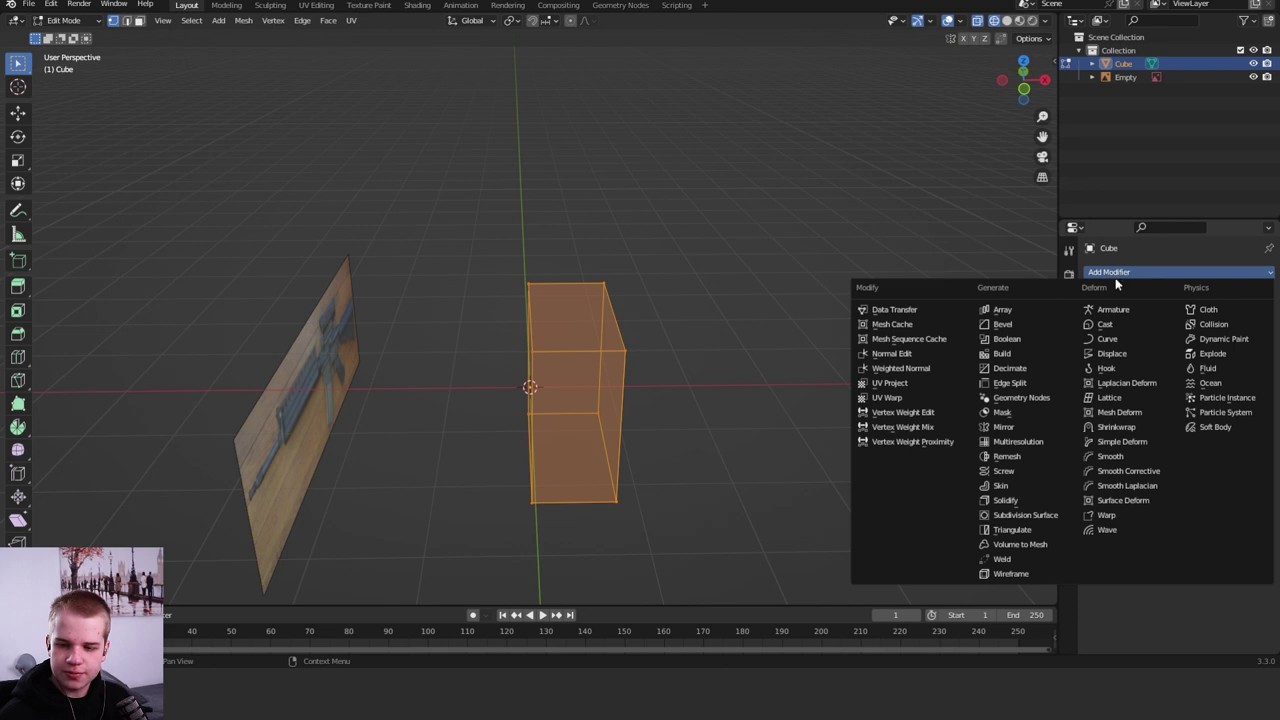
left_click(1004, 427)
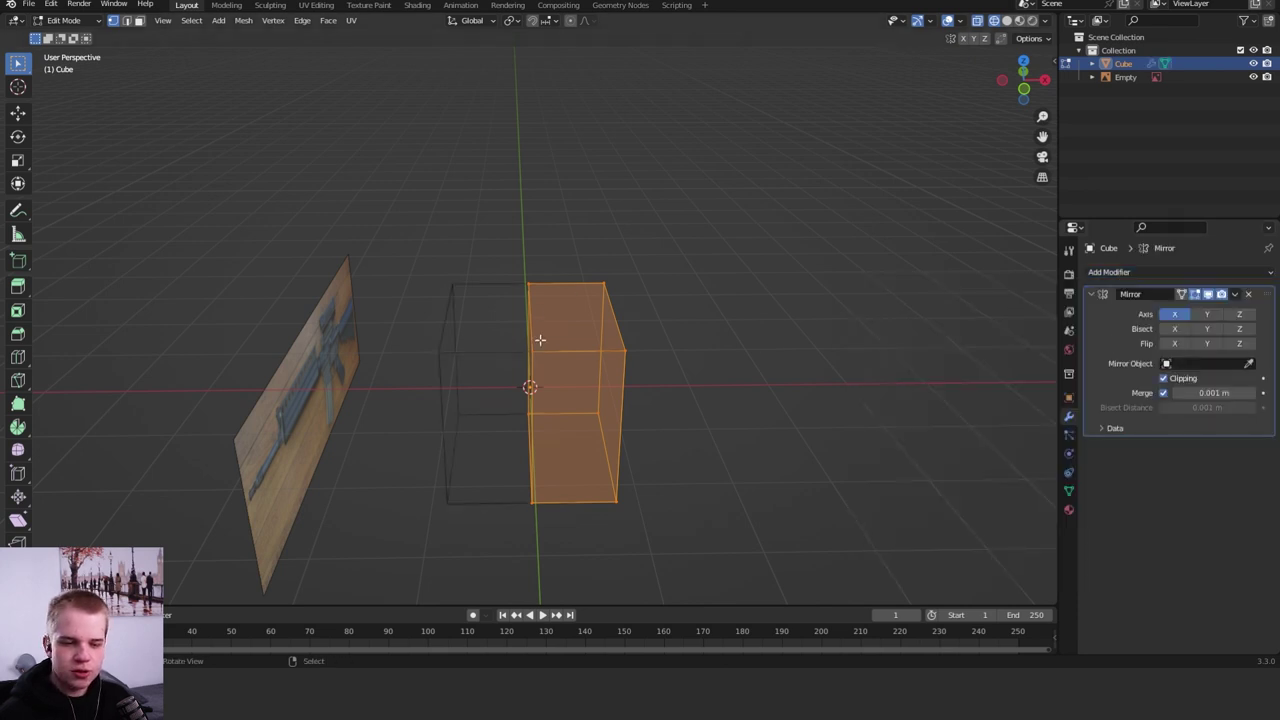
key("alt+a")
key("Tab")
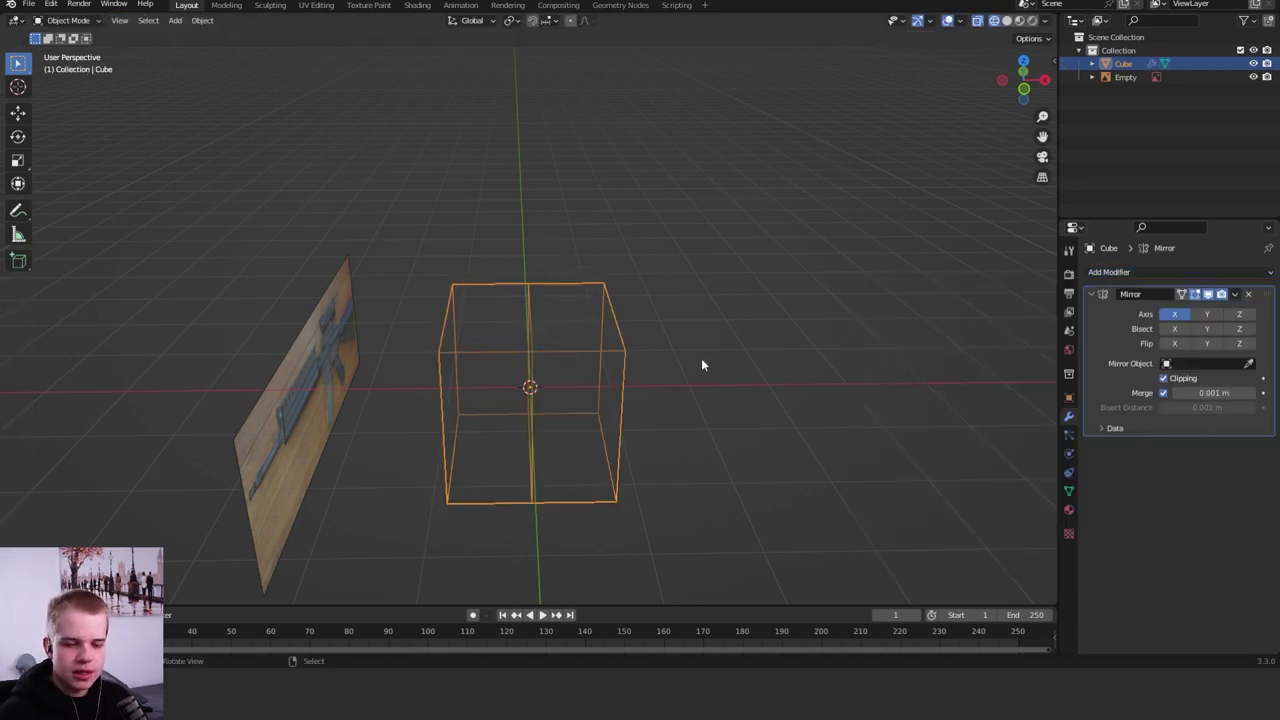
- Scale the cube down and position it over the rifle's stock in the right orthographic view
key("KP_3")
scroll(693, 324, "up", 2)
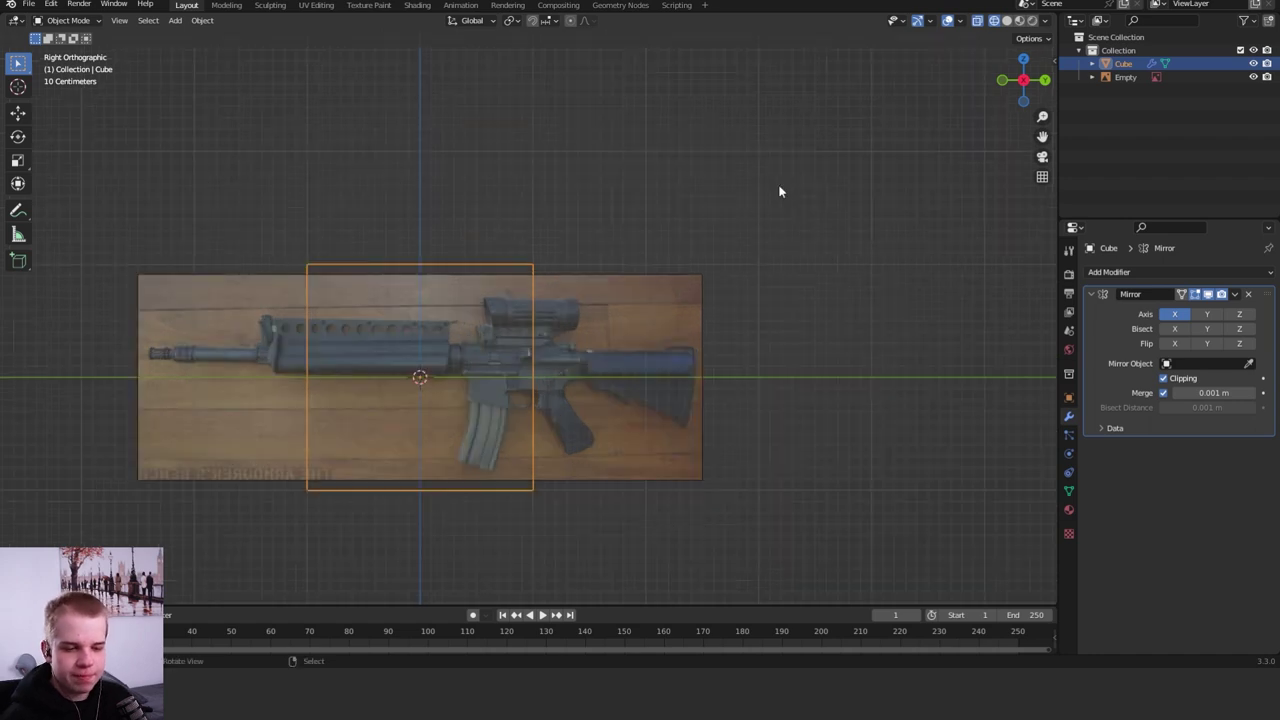
key("s")
key("g")
left_click(745, 352)
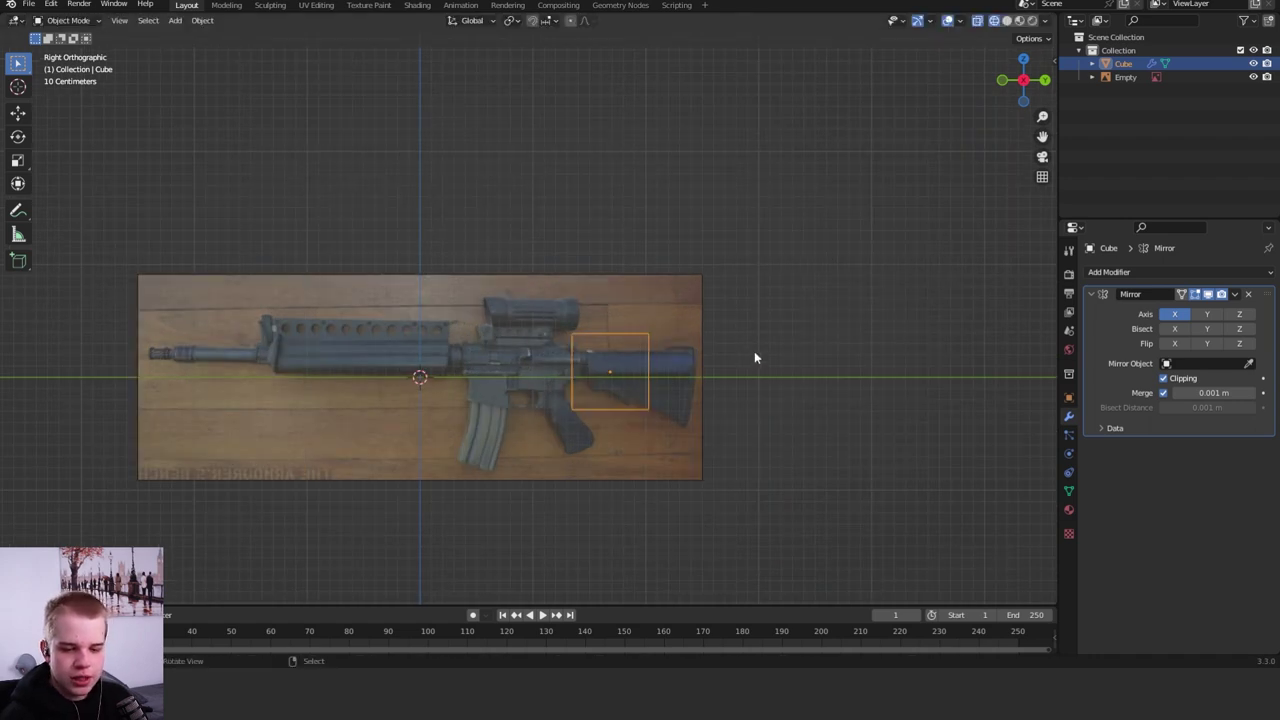
middle_click_drag(754, 351, 646, 294, "shift")
key("g")
left_click(572, 364)
scroll(573, 364, "up", 2)
- Move the cube's front corner vertices onto the front end of the stock
key("Tab")
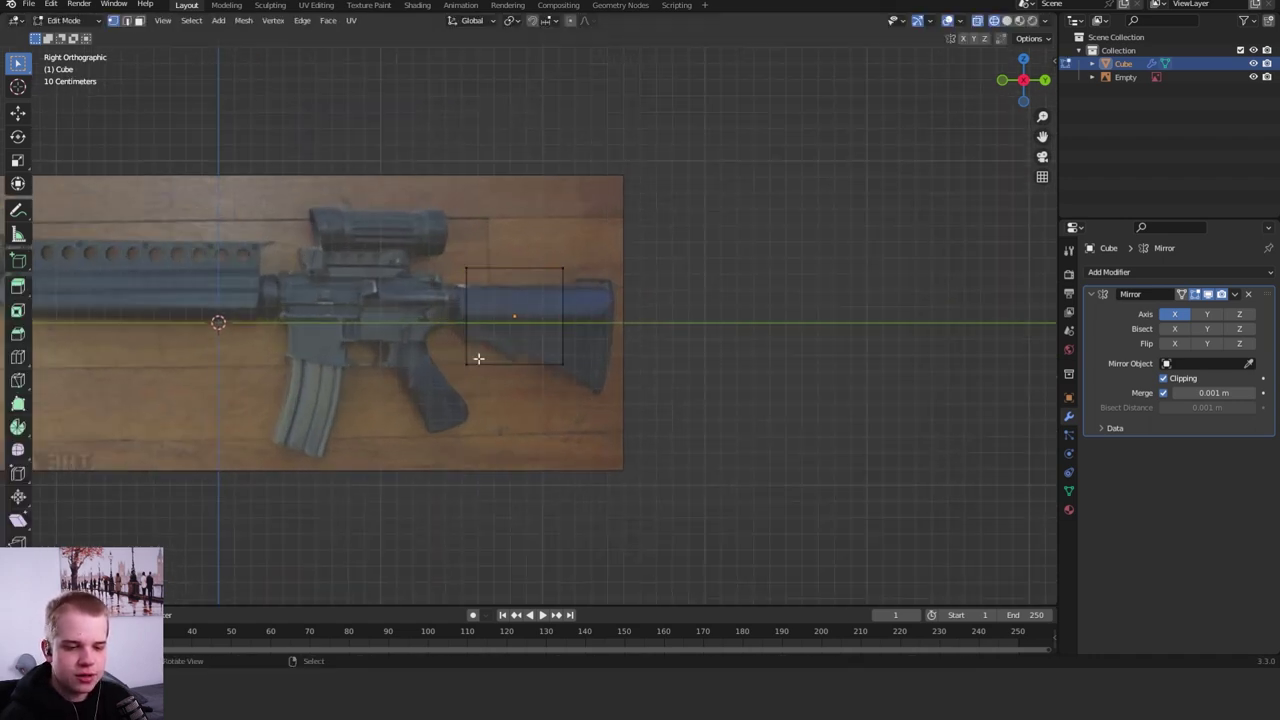
left_click_drag(458, 383, 508, 316)
key("g")
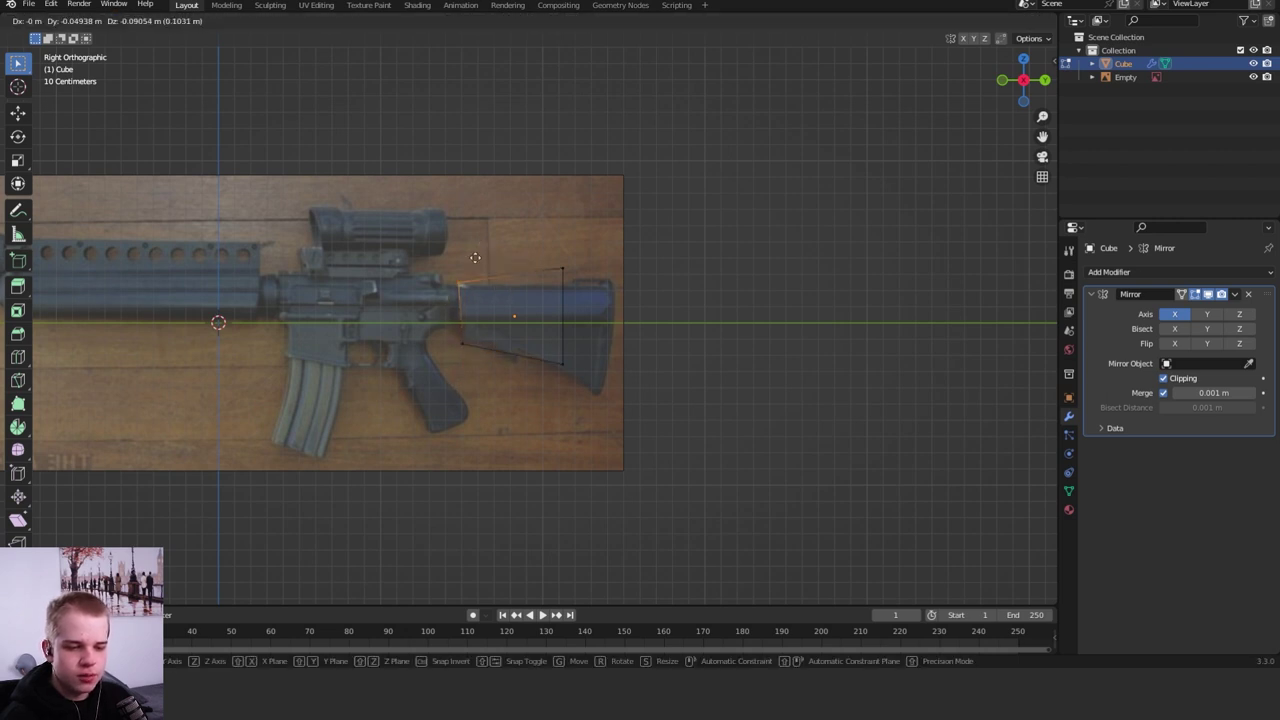
left_click(478, 260)
- Change the snapping target and align the upper front corner along Y with the lower front corner
left_click(549, 21)
left_click(537, 76)
key("g")
key("y")
left_click(461, 347)
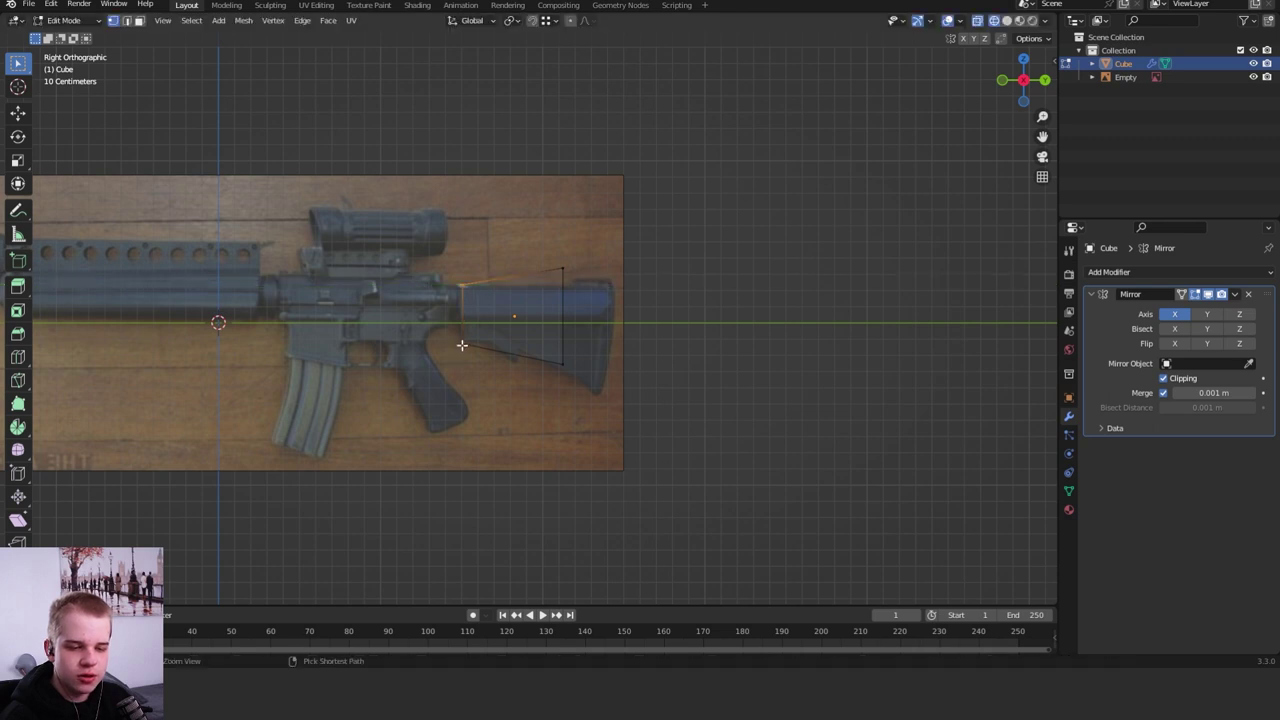
- Move the cube's upper and lower rear corners onto the butt end of the stock
key("g")
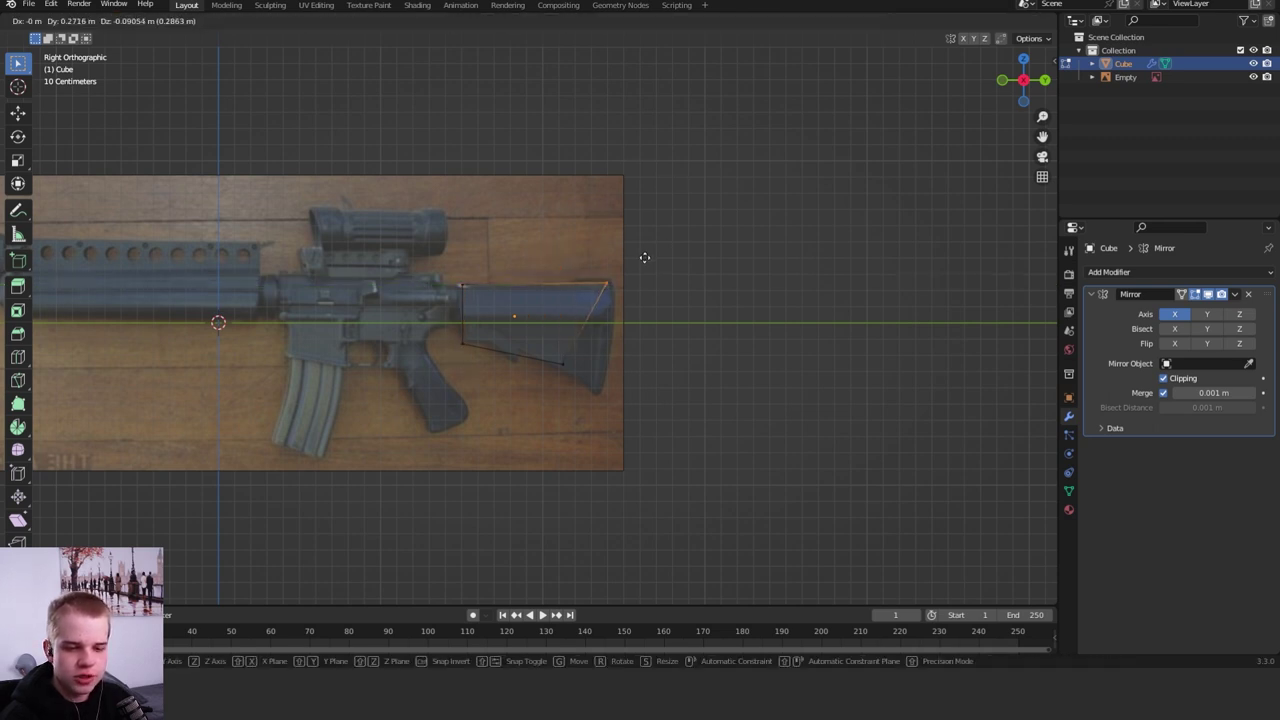
left_click(648, 259)
left_click_drag(564, 396, 586, 346)
key("g")
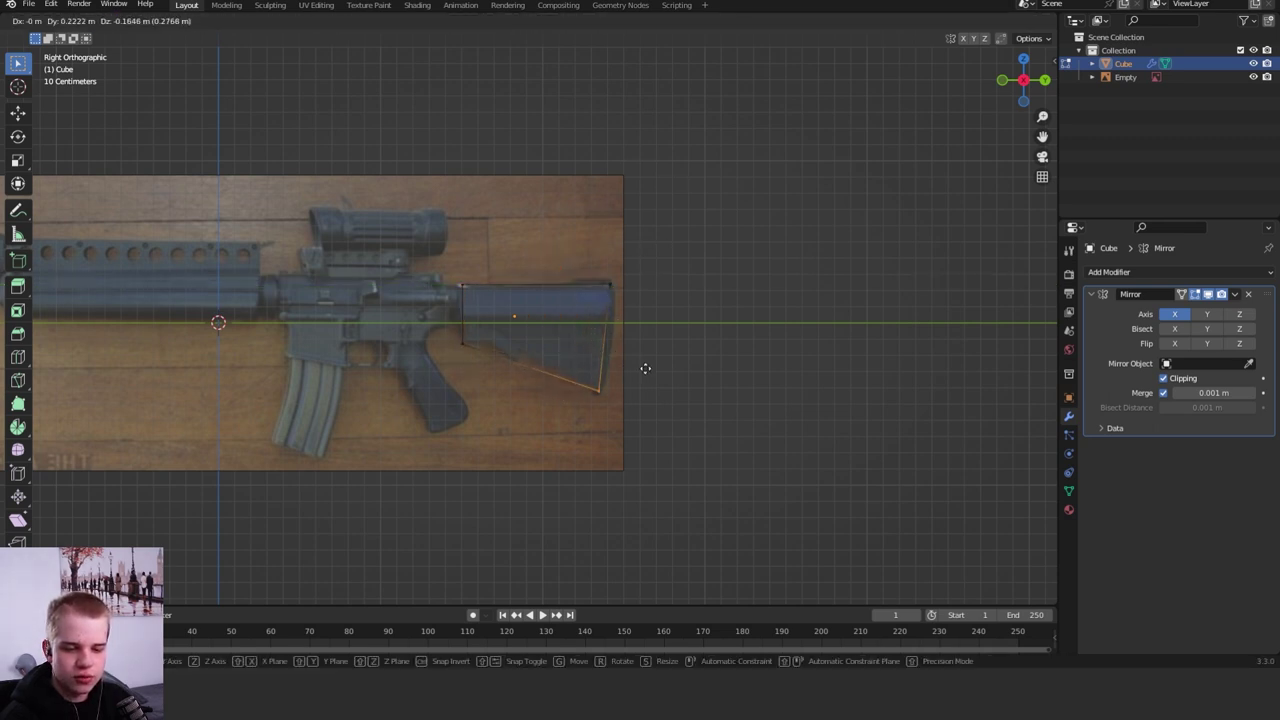
left_click(645, 368)
- Start the Shortcut VUr on-screen shortcut display
key("n")
left_click(1048, 158)
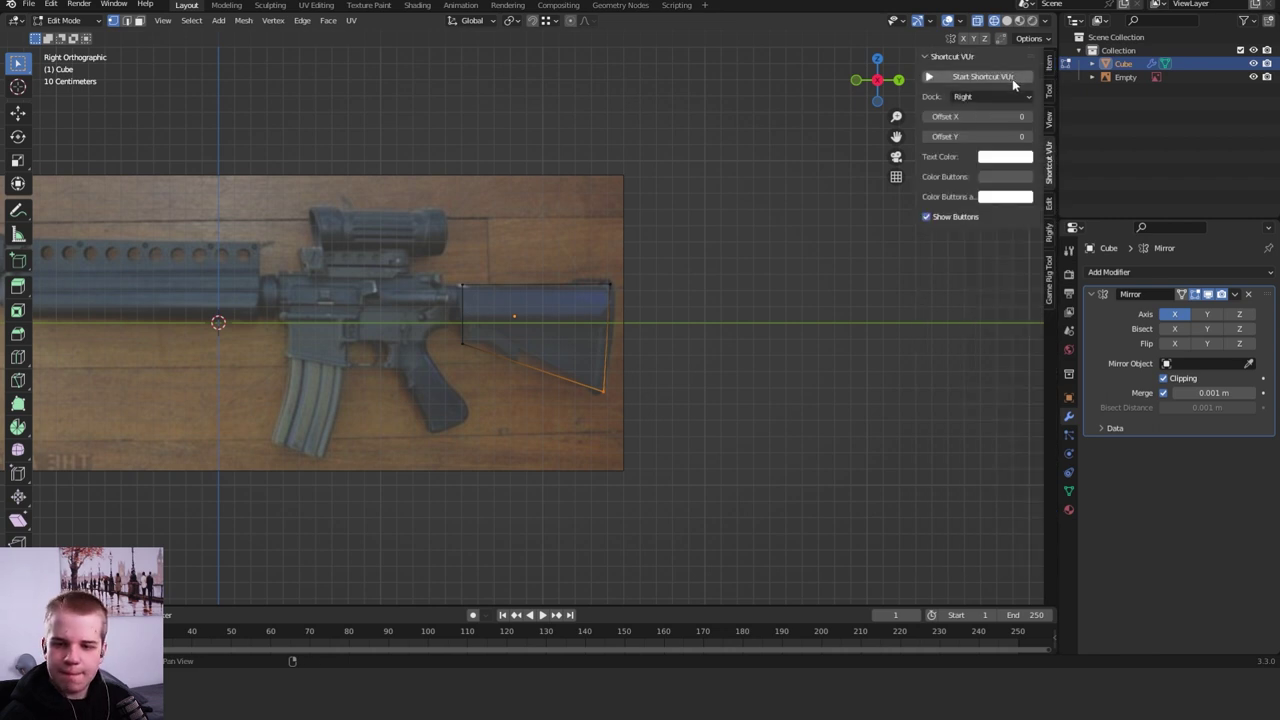
key("n")
- Add a centred vertical loop cut to the stock and raise its lower vertices to the underside outline
middle_click_drag(711, 314, 623, 331, "ctrl")
key("ctrl+r")
left_click(565, 389)
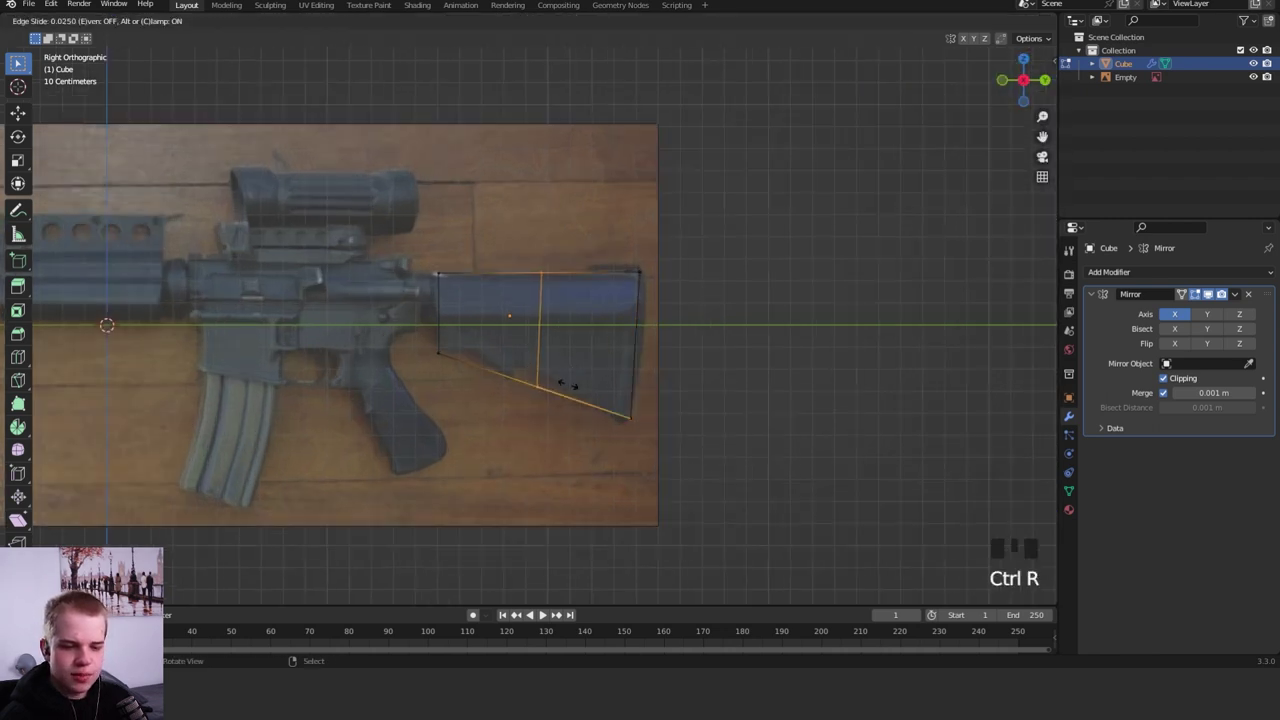
right_click(571, 383)
mouse_move(514, 423)
left_mouse_down()
mouse_move(566, 337)
mouse_move(578, 340)
left_mouse_up()
key("g")
left_click(583, 326)
- Move the stock's lower front corner slightly forward along the Y axis
key("z")
key("z")
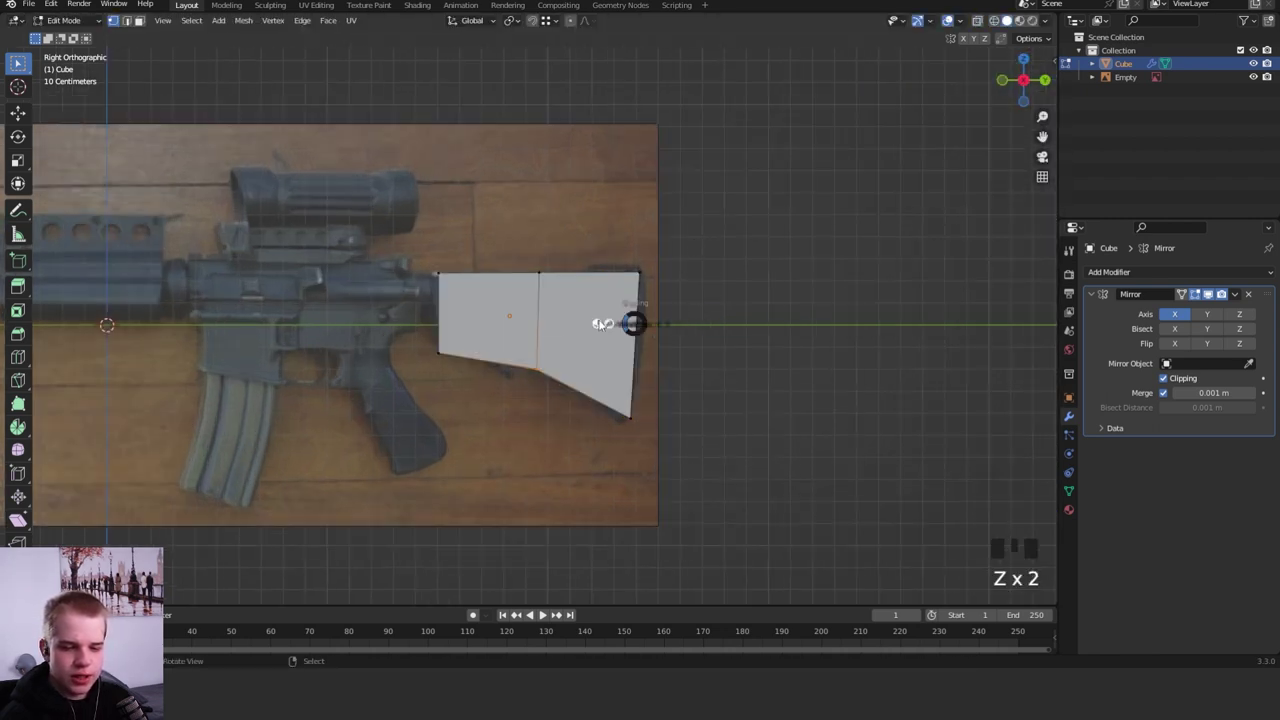
mouse_move(634, 320)
middle_mouse_down("ctrl")
mouse_move(580, 329)
mouse_move(517, 277)
middle_mouse_up("ctrl")
left_click_drag(342, 449, 426, 305)
key("g")
key("y")
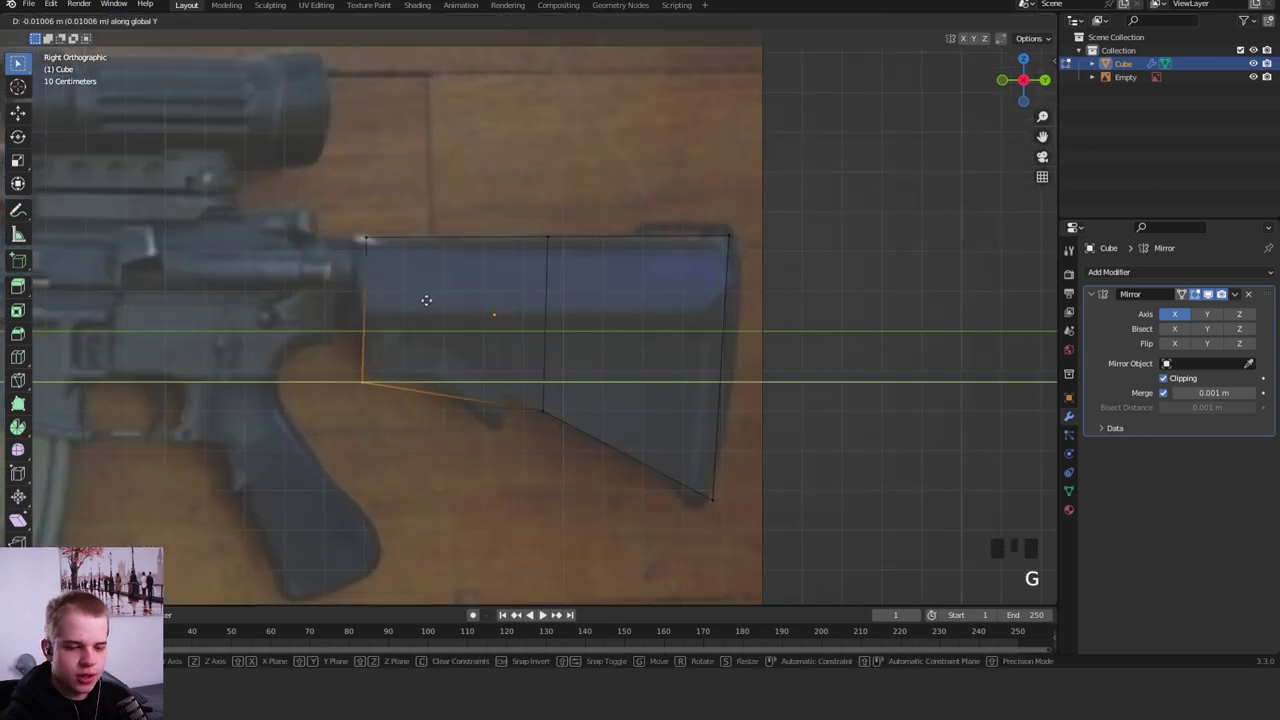
left_click(425, 300)
- Add a lengthwise horizontal loop cut through the stock and flatten it along Z into a level line
middle_click_drag(663, 231, 657, 271, "ctrl")
key("ctrl+r")
left_click(632, 327)
left_click(634, 328)
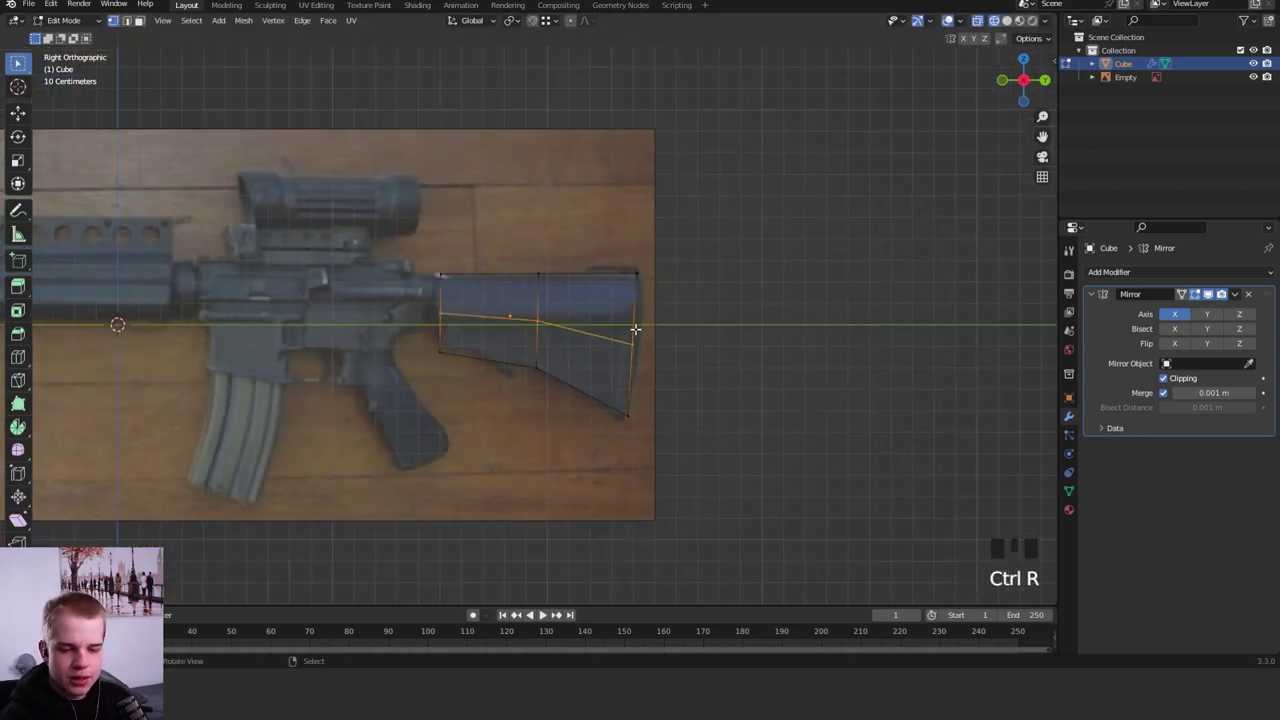
key("s")
key("z")
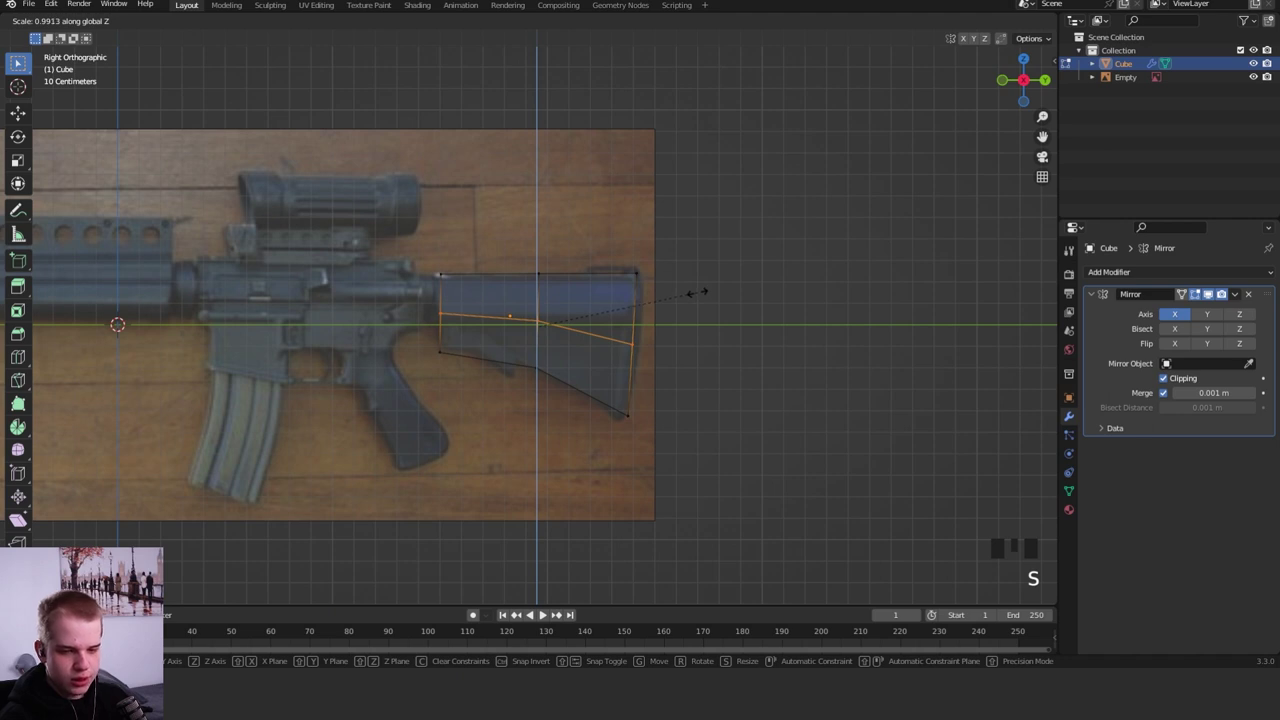
key("Return")
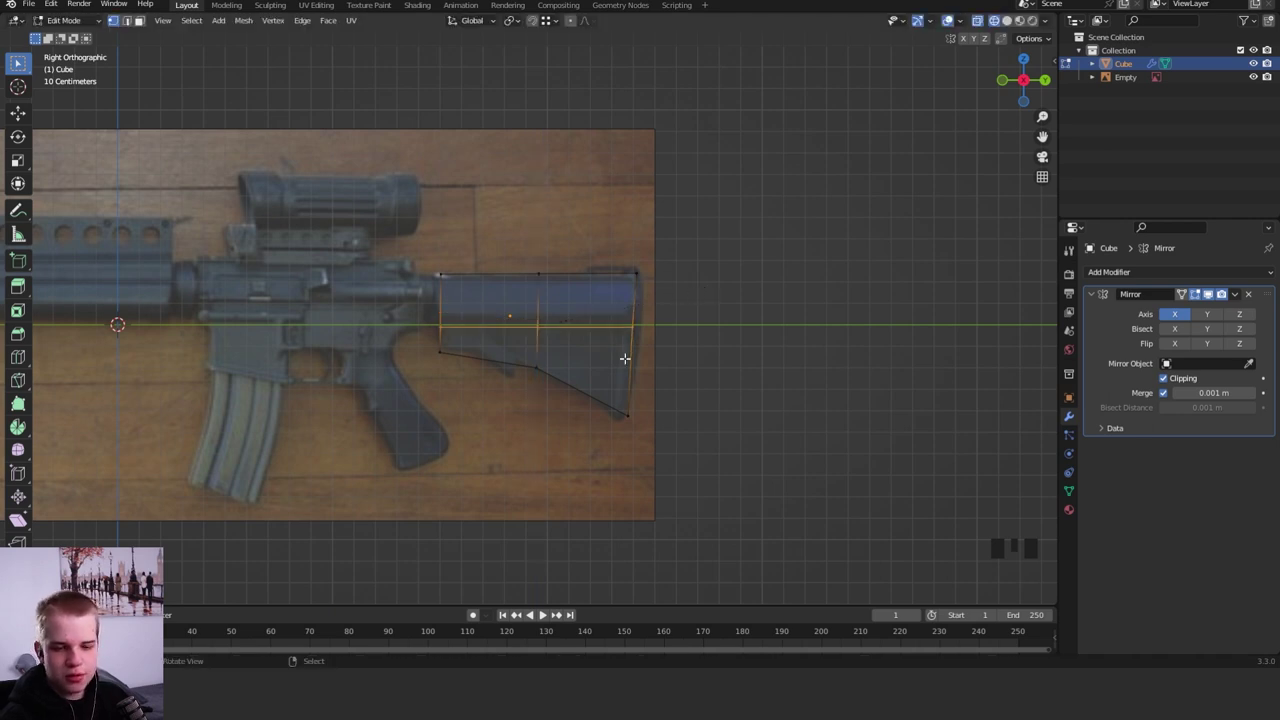
- Move the rear end of the stock's horizontal loop along Y onto the back outline and clear the selection
left_click(636, 338)
key("g")
key("y")
left_click(659, 304)
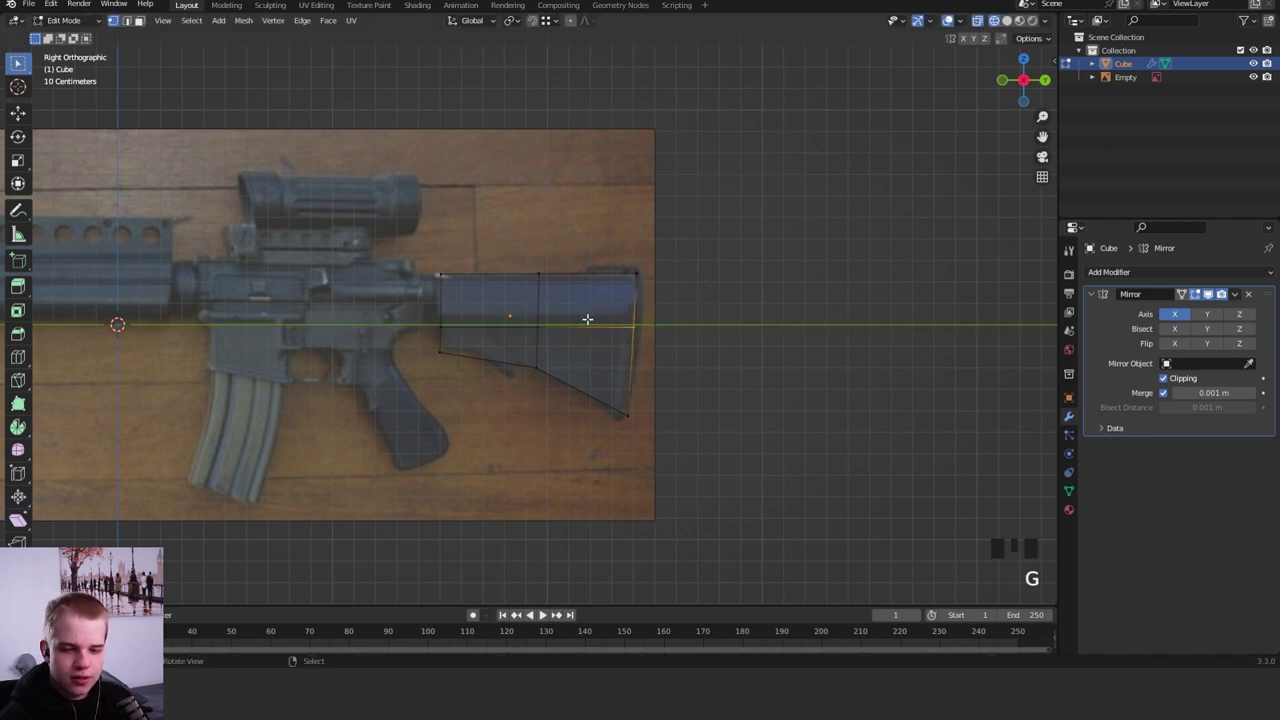
left_click_drag(419, 357, 657, 287)
key("alt+a")
key("alt+a")
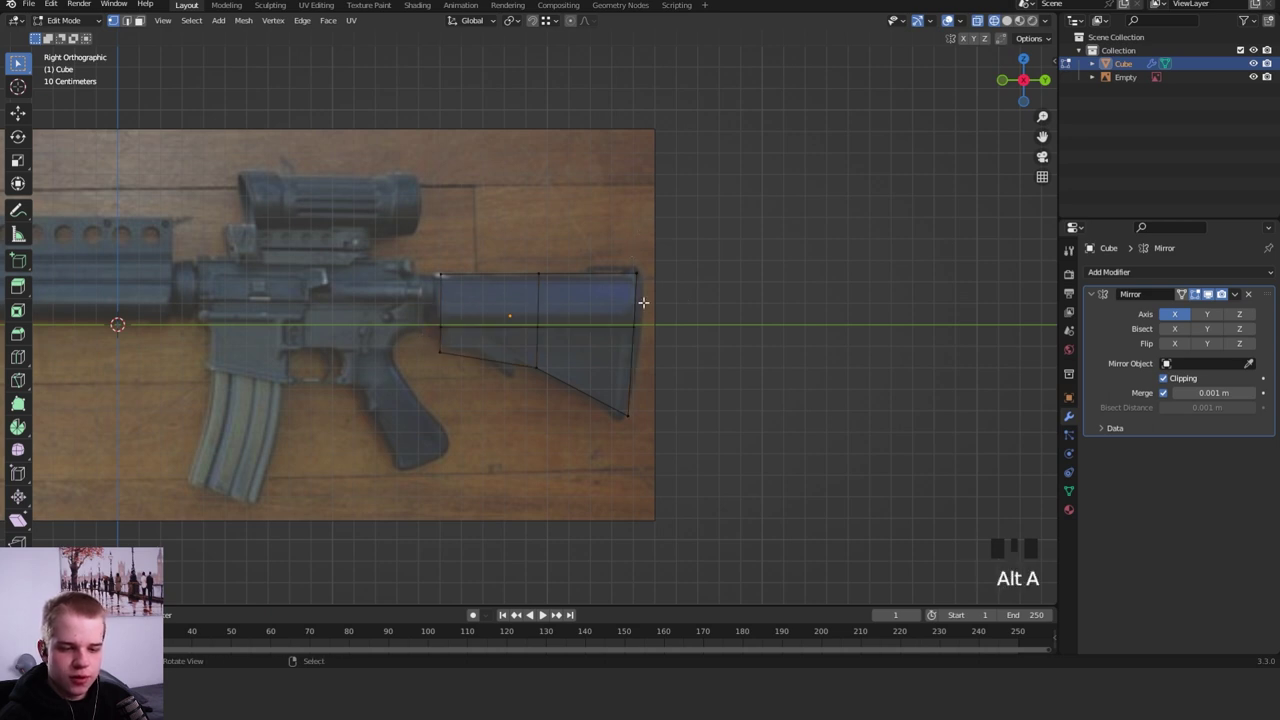
- Add a second lengthwise horizontal loop cut through the upper part of the stock
key("ctrl+r")
middle_click_drag(483, 288, 717, 263)
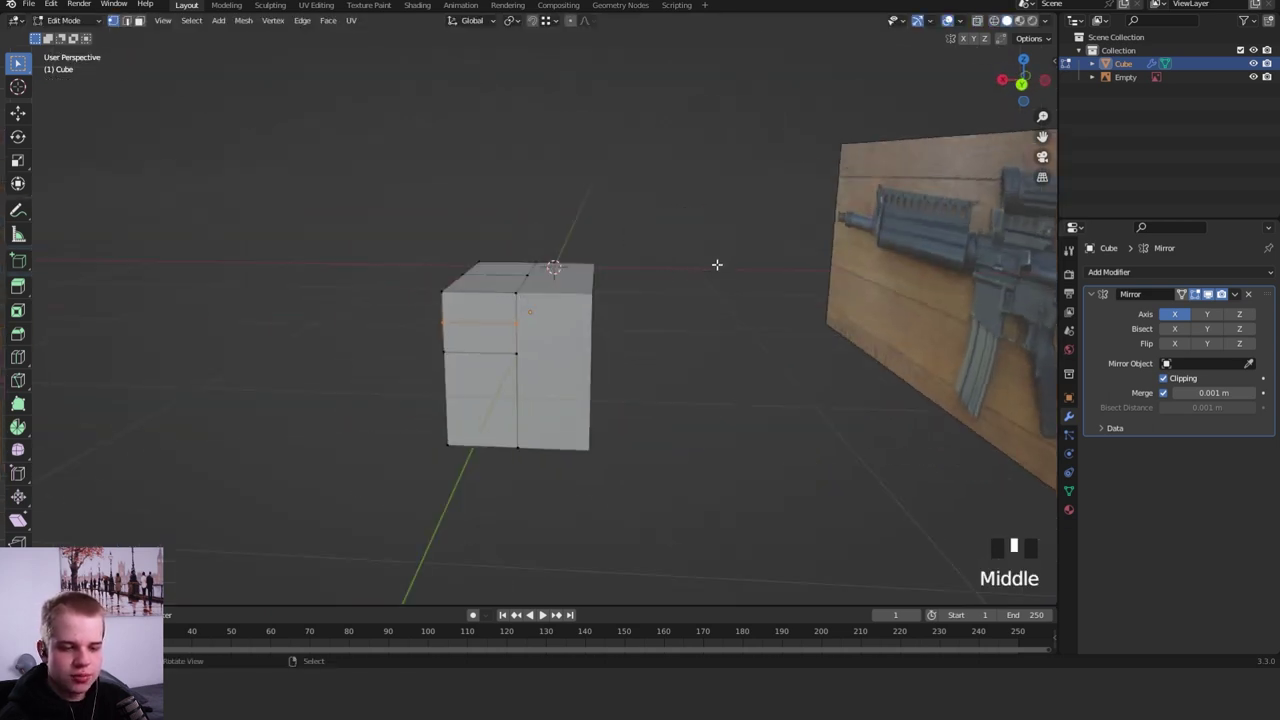
key("2")
key("alt+a")
- Move the stock's two lower side faces and its upper side edges inward along X to narrow them
middle_click_drag(466, 368, 545, 377)
key("3")
right_click(503, 363)
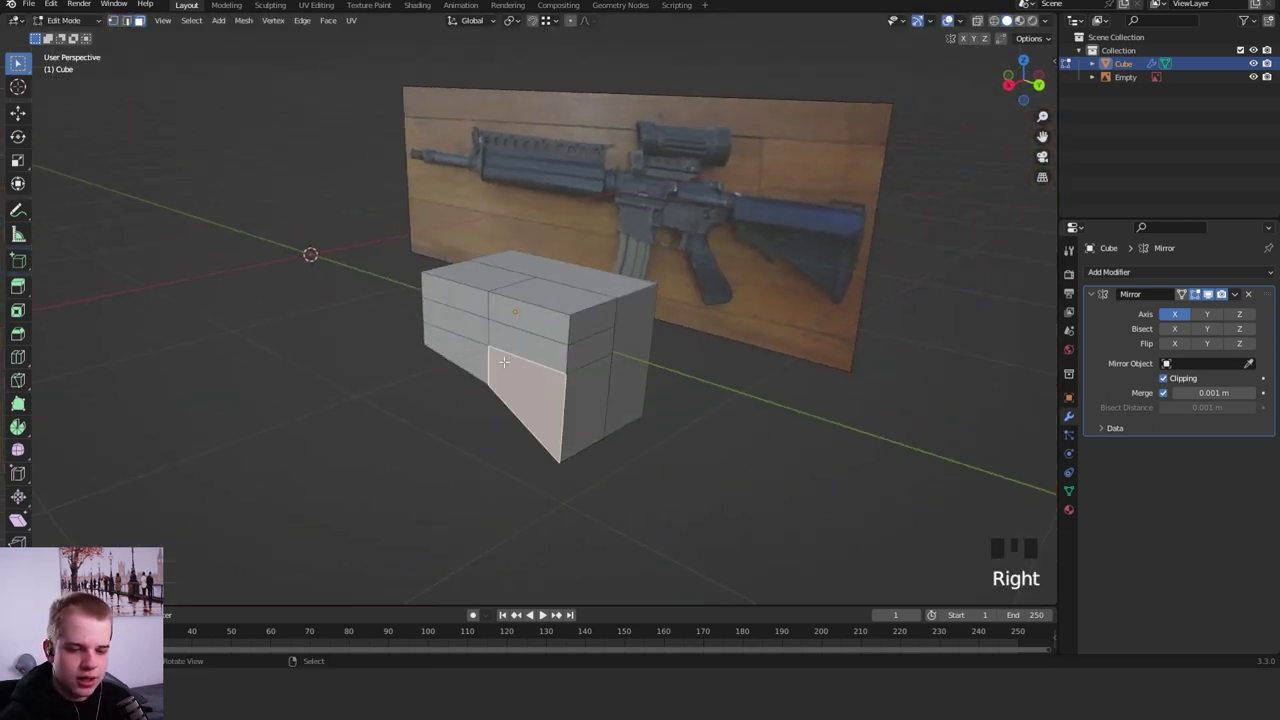
right_click(457, 357, "shift")
key("g")
middle_click_drag(623, 354, 578, 324)
key("x")
right_click(566, 318)
key("2")
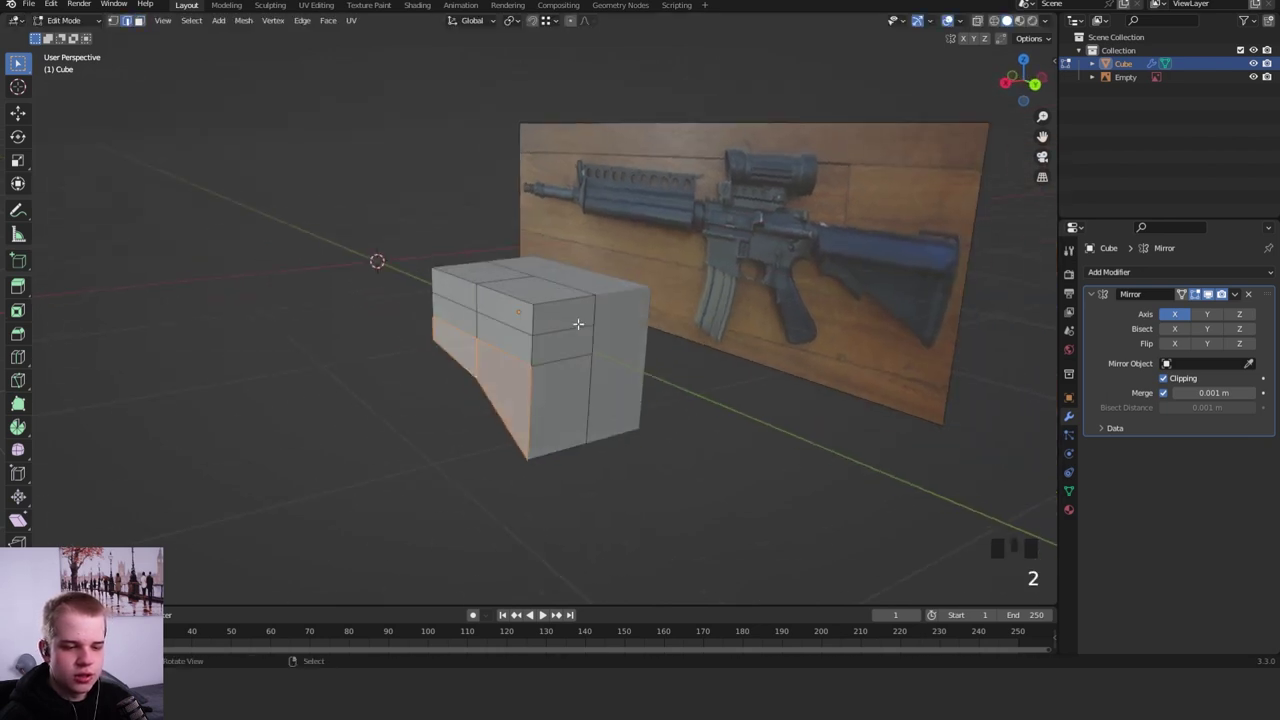
key("g")
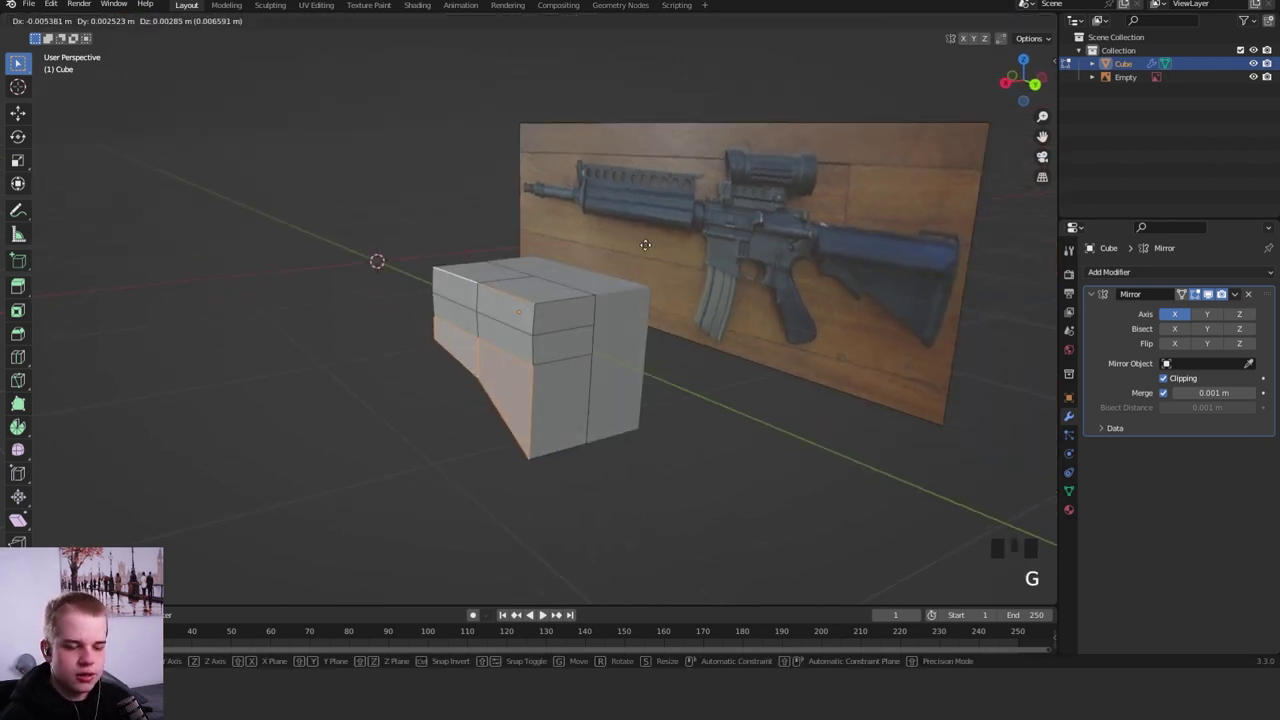
key("y")
key("x")
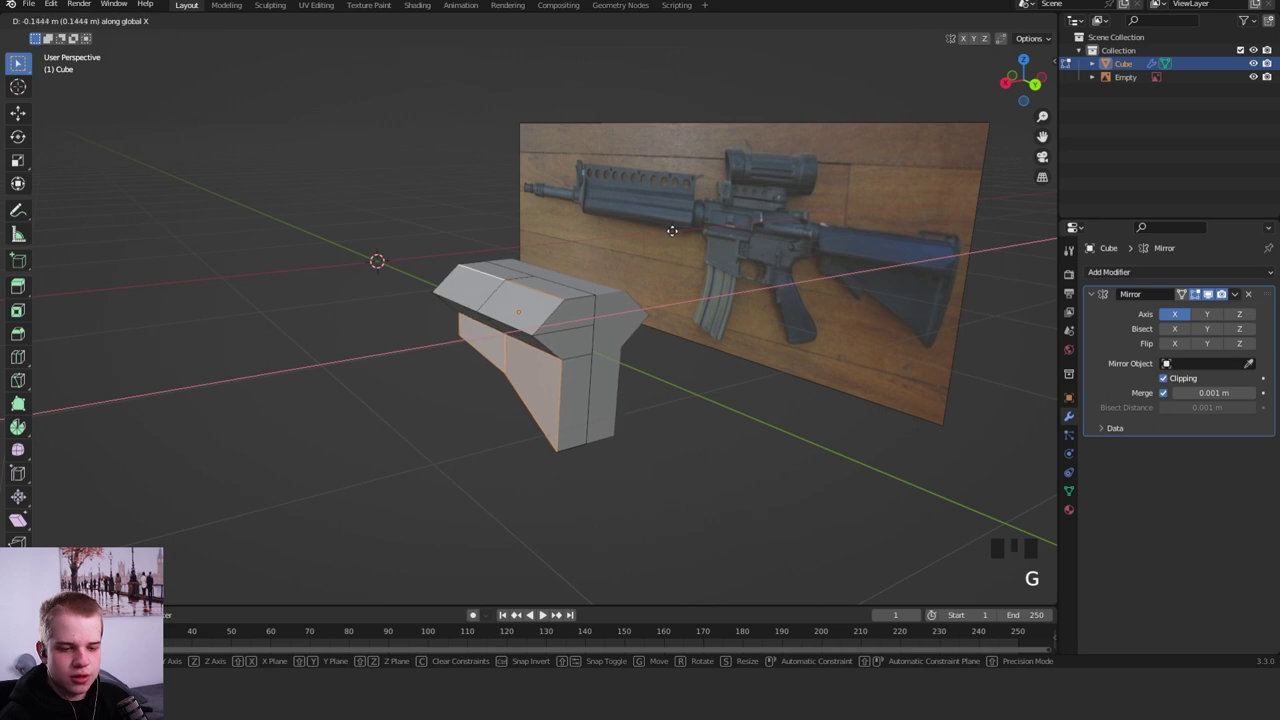
left_click(674, 230)
- Select the side edges bordering the stock's narrowed lower section and adjust them along X
key("2")
right_click(503, 338)
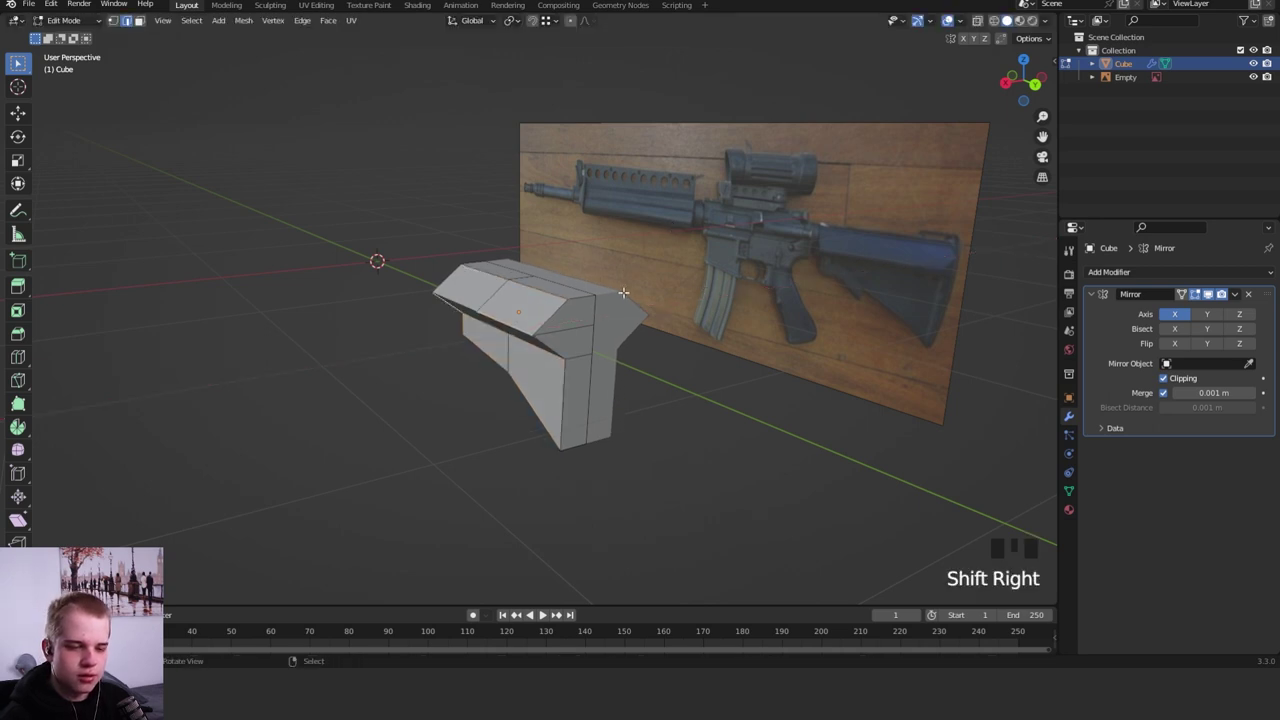
middle_click_drag(623, 292, 555, 352)
key("g")
key("x")
left_click(668, 256)
key("Tab")
key("alt+a")
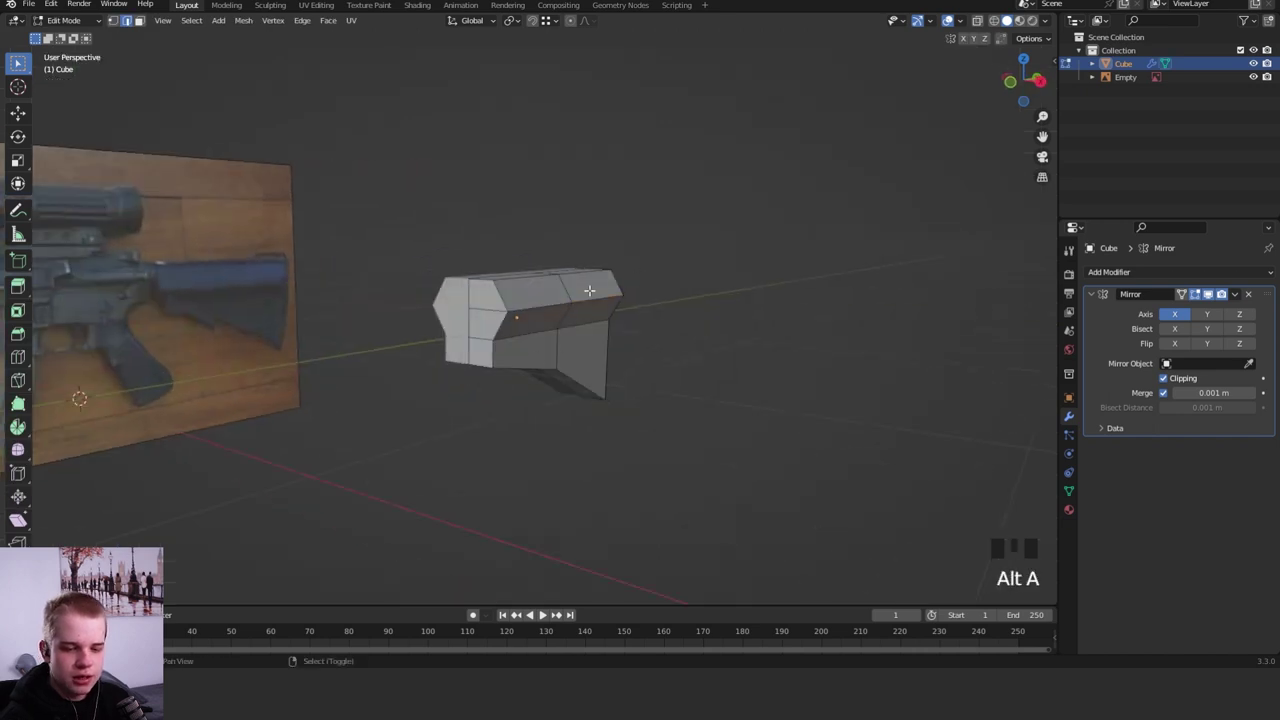
- Move the stock's bottom side edges along X to refine the width of the underside
right_click(584, 382, "shift")
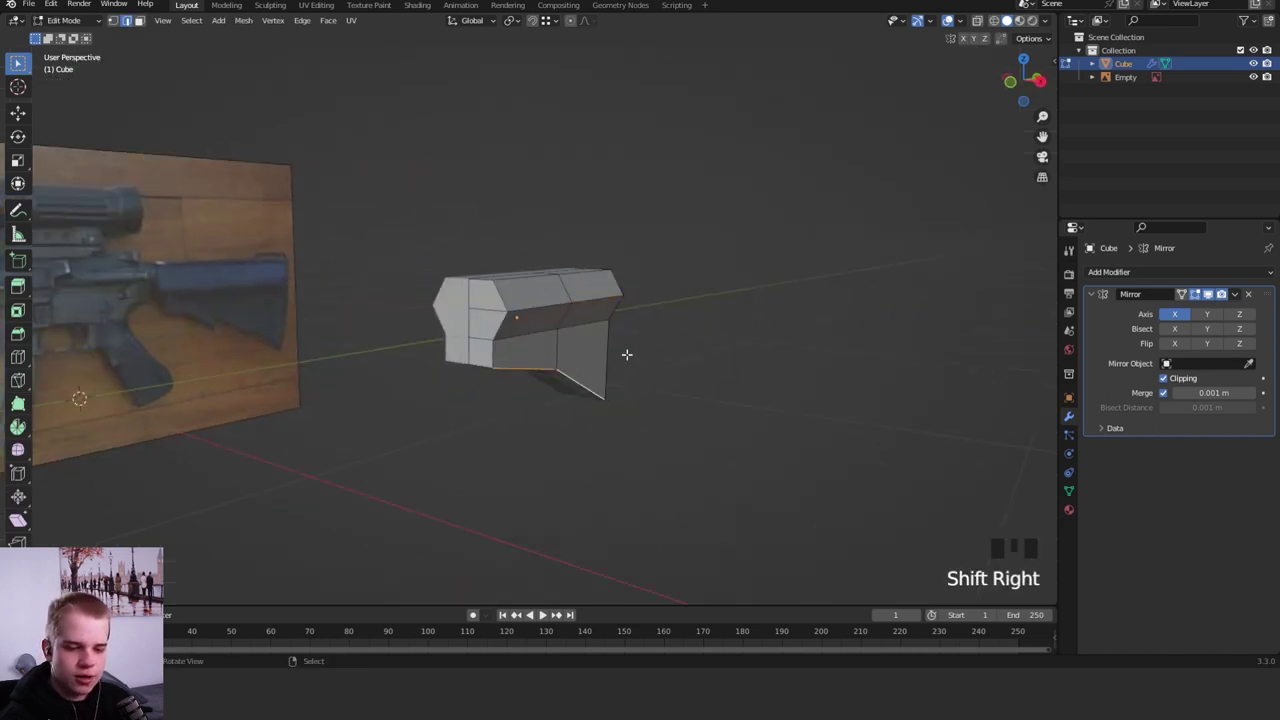
key("g")
middle_click_drag(626, 354, 546, 319)
key("x")
left_click(657, 310)
key("Tab")
key("alt+a")
middle_click(626, 280, "alt")
key("Tab")
key("3")
key("Tab")
key("Tab")
key("2")
right_click(569, 295)
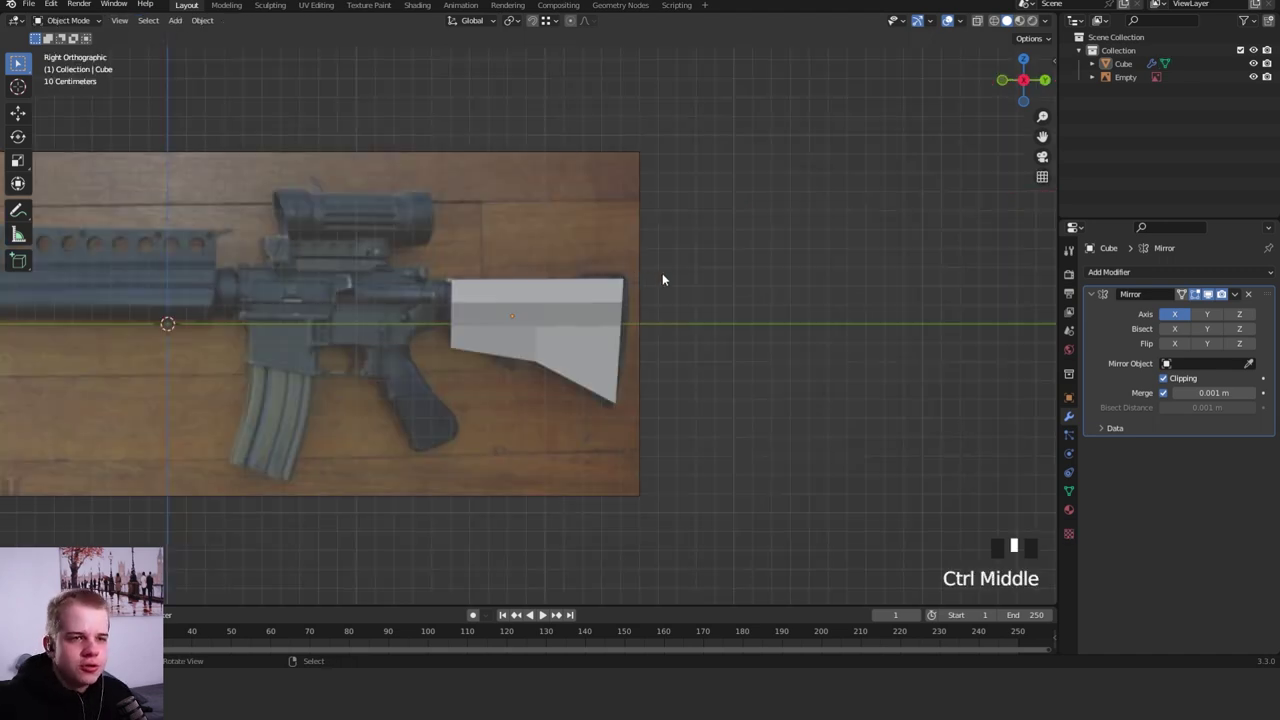
- Duplicate the stock, place the copy forward over the receiver and open the copy's mesh for vertex editing
middle_click_drag(662, 273, 596, 257, "shift")
right_click(658, 286)
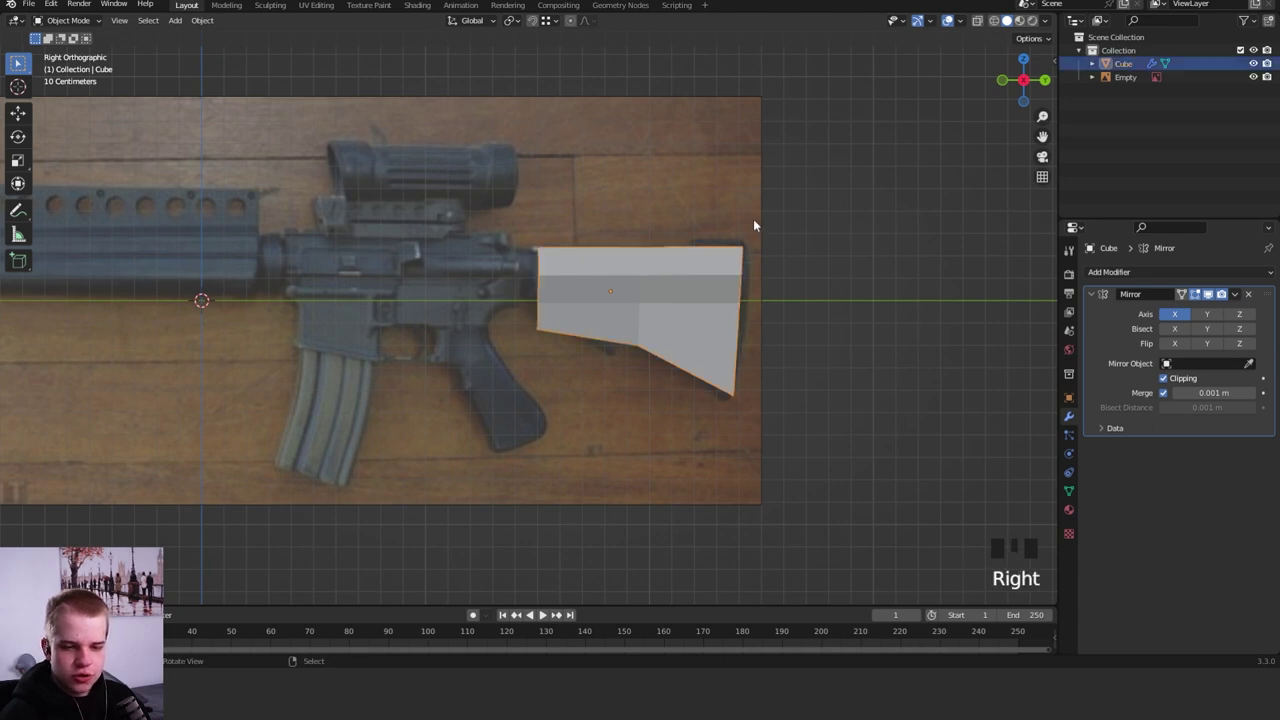
key("shift+d")
left_click(547, 305)
key("Tab")
key("1")
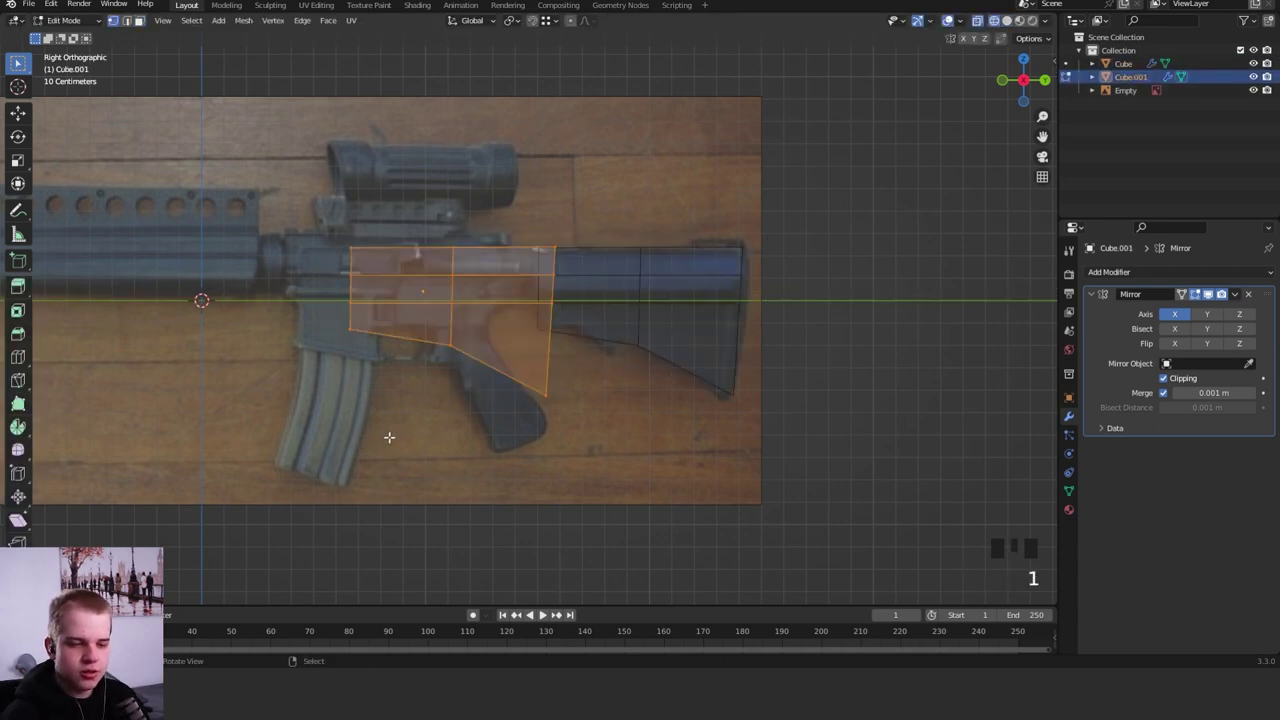
- Delete the copy's vertices except for the upper part of its front end profile
left_click_drag(389, 440, 655, 185)
key("x")
left_click(650, 183)
middle_click_drag(365, 281, 480, 284)
key("z")
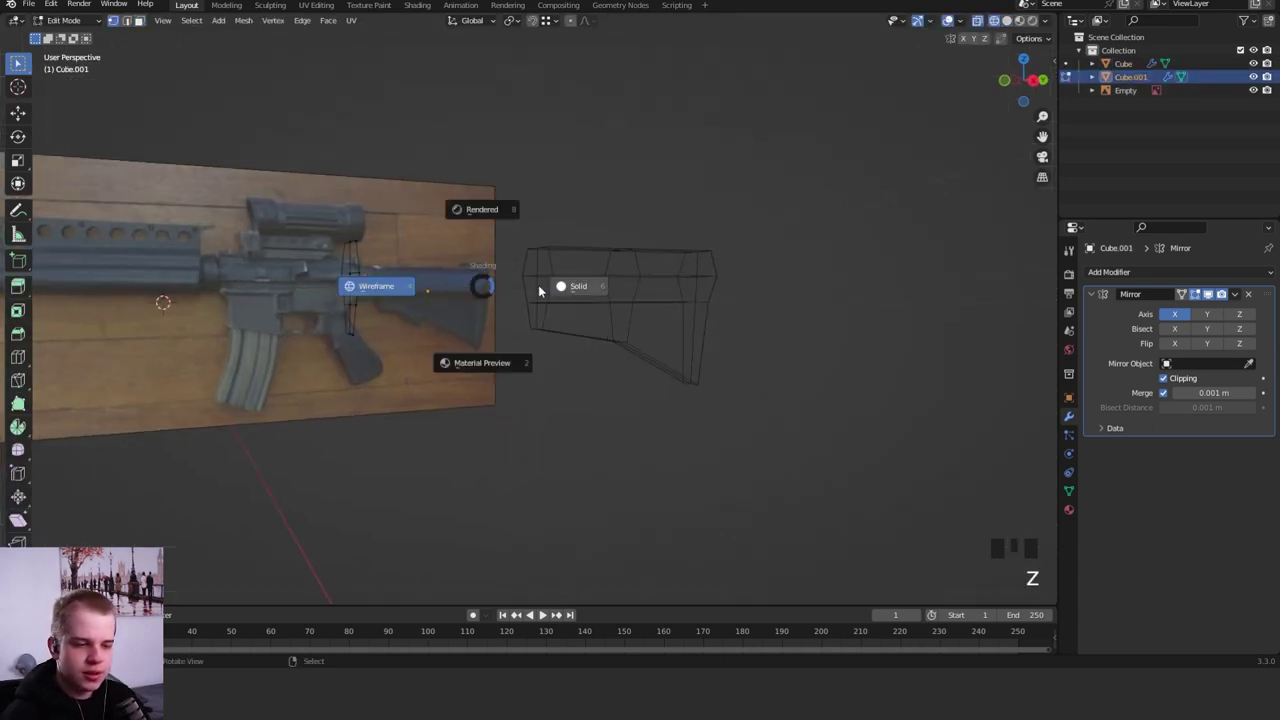
left_click(566, 286)
left_click_drag(321, 377, 372, 322)
key("x")
left_click(386, 309)
middle_click(528, 285, "alt")
middle_click(528, 285, "alt")
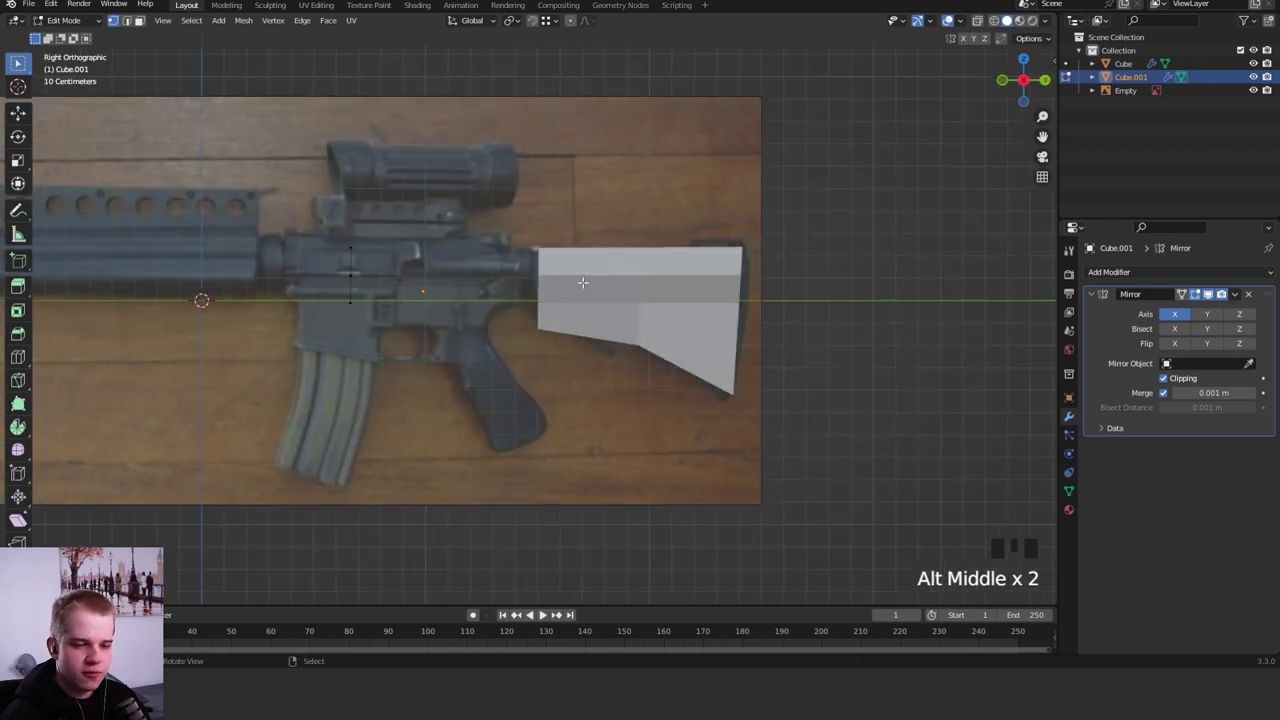
key("Tab")
key("Tab")
key("Tab")
key("Tab")
key("Tab")
key("Tab")
key("ctrl+z")
key("ctrl+z")
key("ctrl+z")
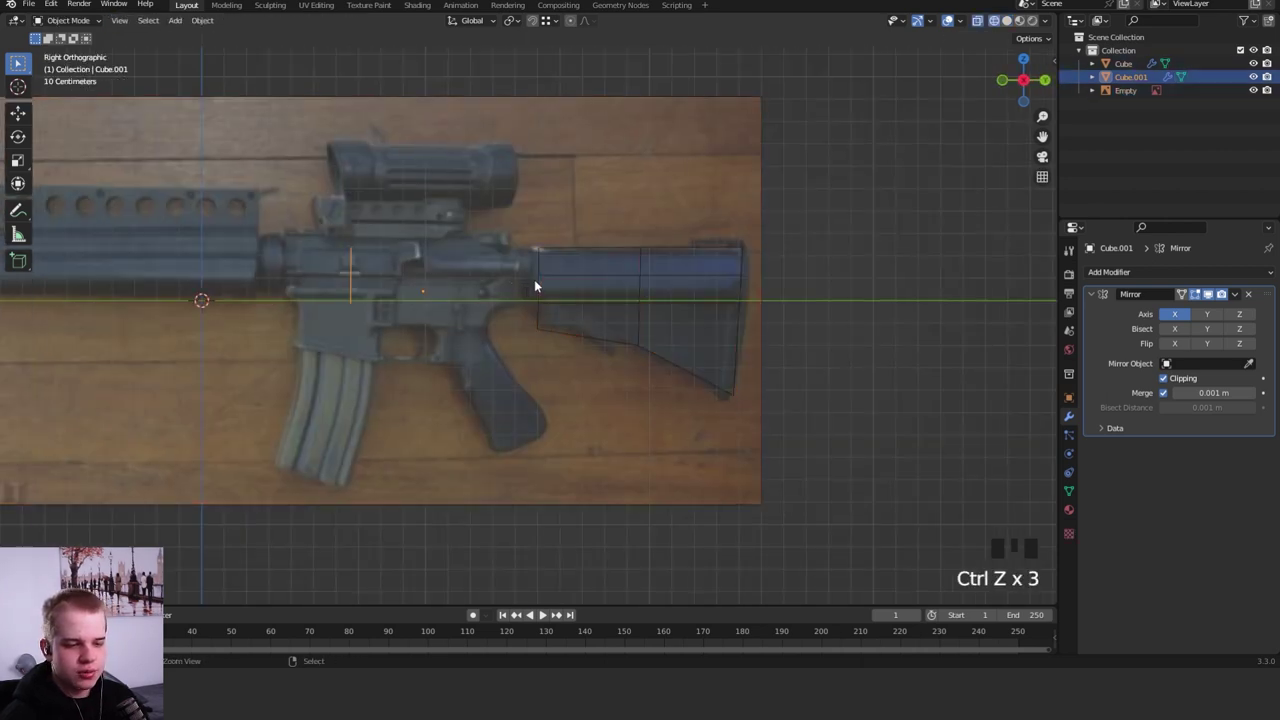
- Move the remaining profile along Y to the front end of the stock
key("Tab")
key("g")
left_click(683, 248)
key("g")
middle_click(543, 247)
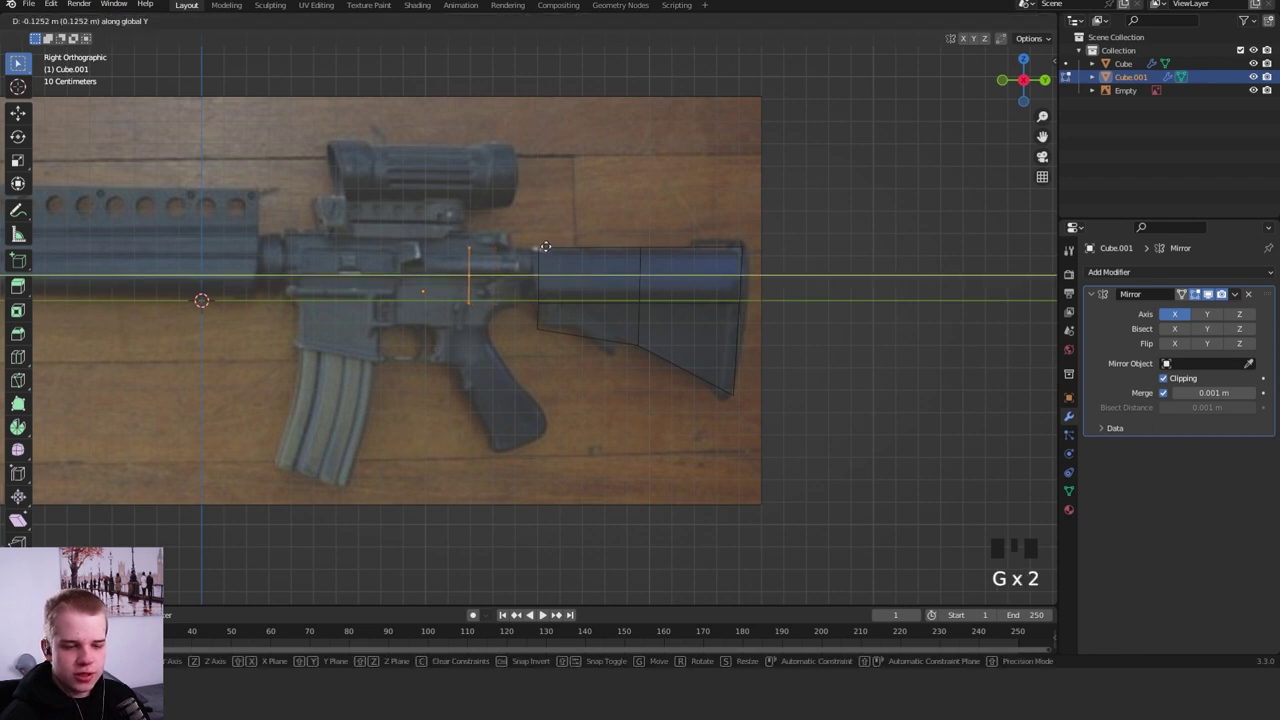
left_click(541, 248)
- Extrude the profile about 0.09 m forward to form the connector between stock and receiver
key("e")
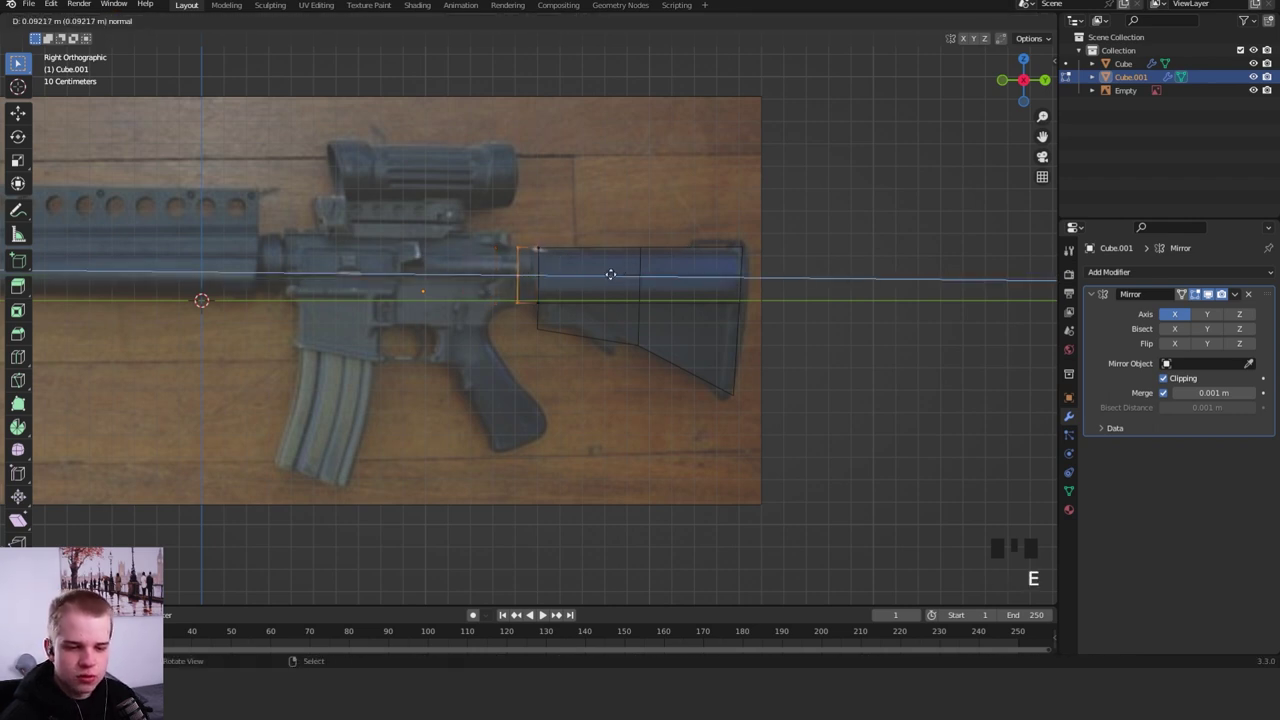
left_click(611, 276)
key("z")
key("Tab")
key("Tab")
key("z")
middle_click_drag(590, 282, 588, 338, "shift")
middle_click_drag(588, 338, 605, 297, "ctrl")
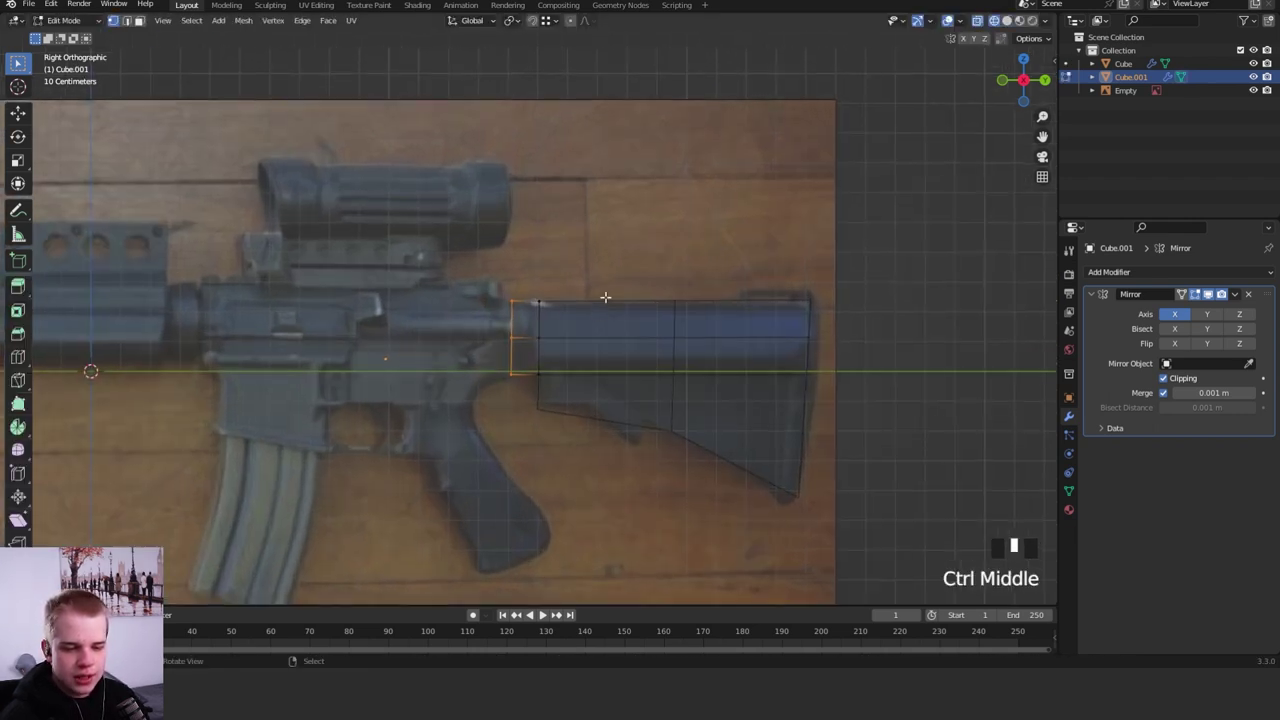
- Extrude the connector's front profile in place and scale it up to the receiver's height
key("e")
key("s")
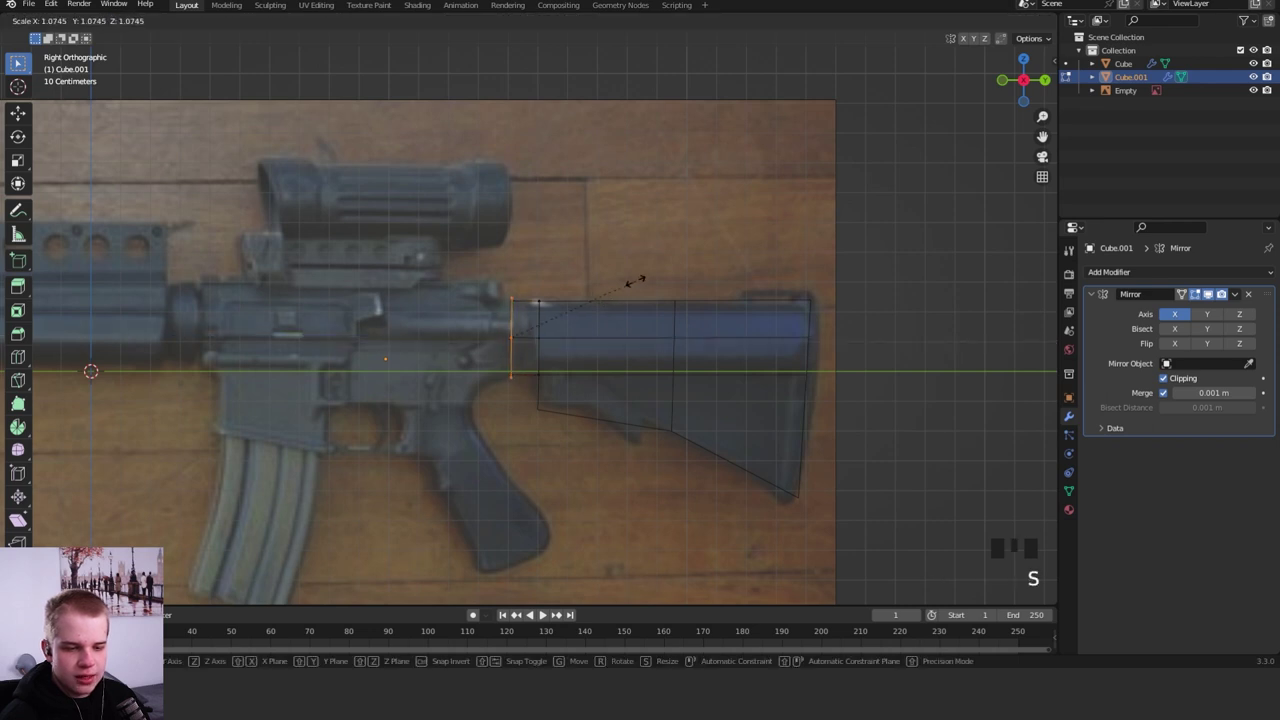
left_click(640, 265)
key("alt+z")
middle_click_drag(737, 266, 482, 286)
- Move the enlarged profile's outer corner outward along X to square off its side
key("1")
key("g")
key("y")
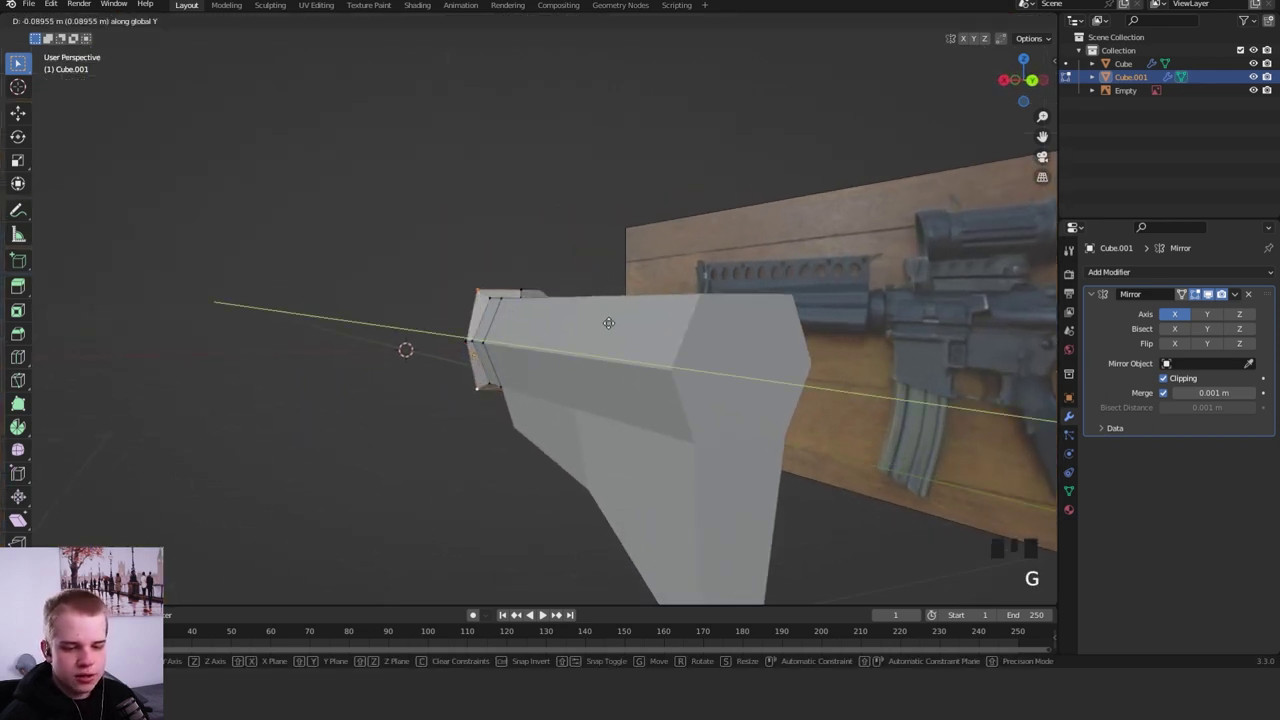
key("x")
left_click(598, 328)
key("Tab")
middle_click_drag(551, 340, 670, 334)
key("Tab")
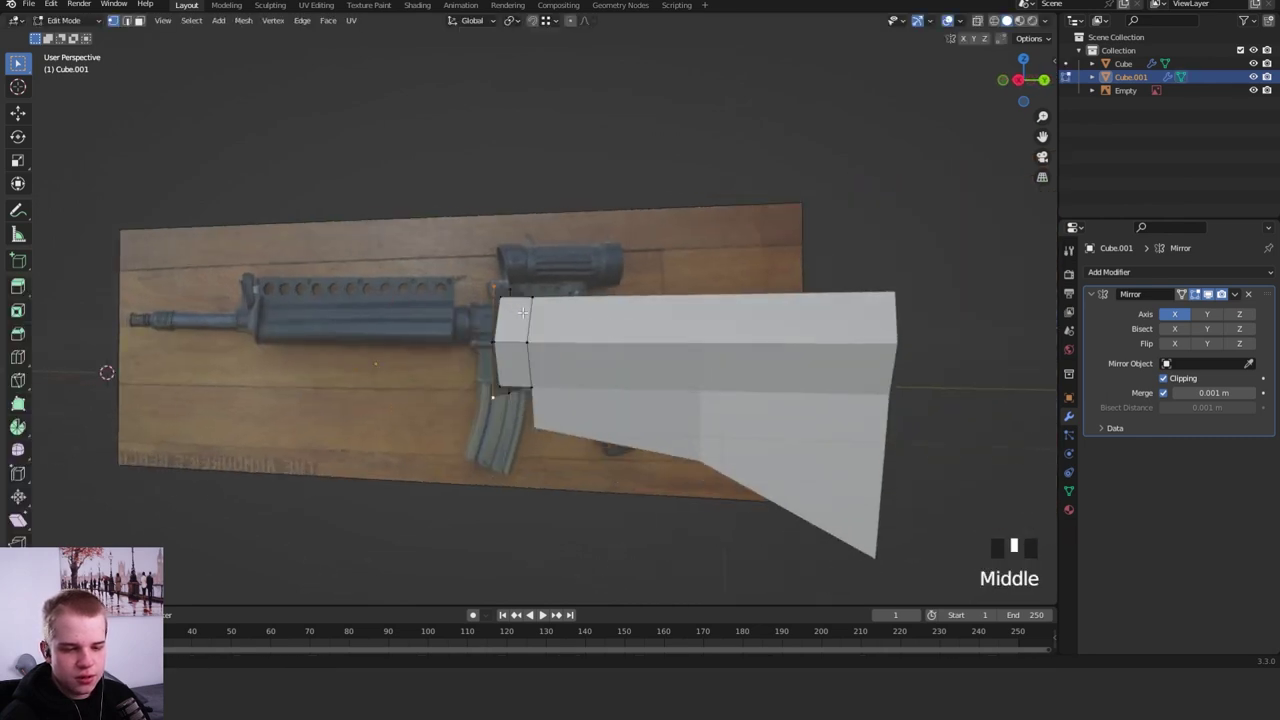
- Select the outer vertices and top centre vertex of the enlarged front profile in wireframe shading and move them
middle_click_drag(440, 320, 590, 310)
key("alt+a")
right_click(550, 322, "alt+shift")
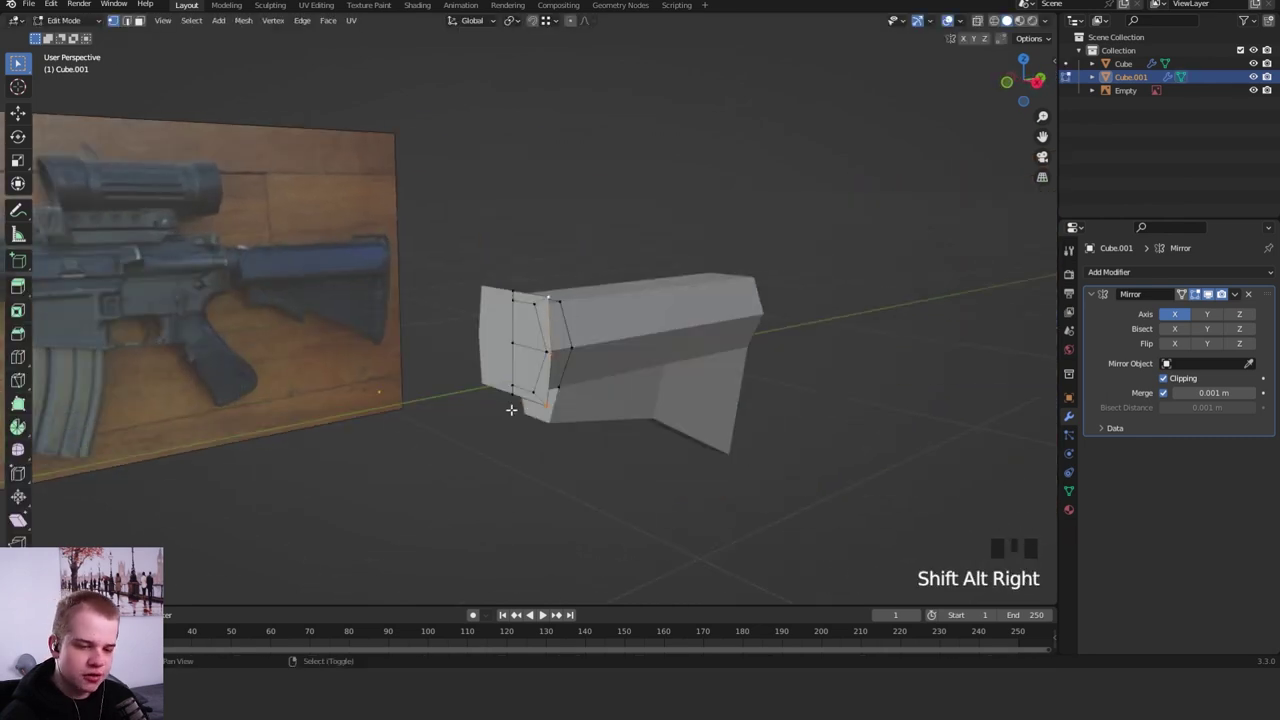
right_click(514, 289, "shift")
mouse_move(517, 286)
middle_mouse_down("alt")
mouse_move(657, 292)
mouse_move(539, 297)
middle_mouse_up("alt")
key("shift+z")
key("g")
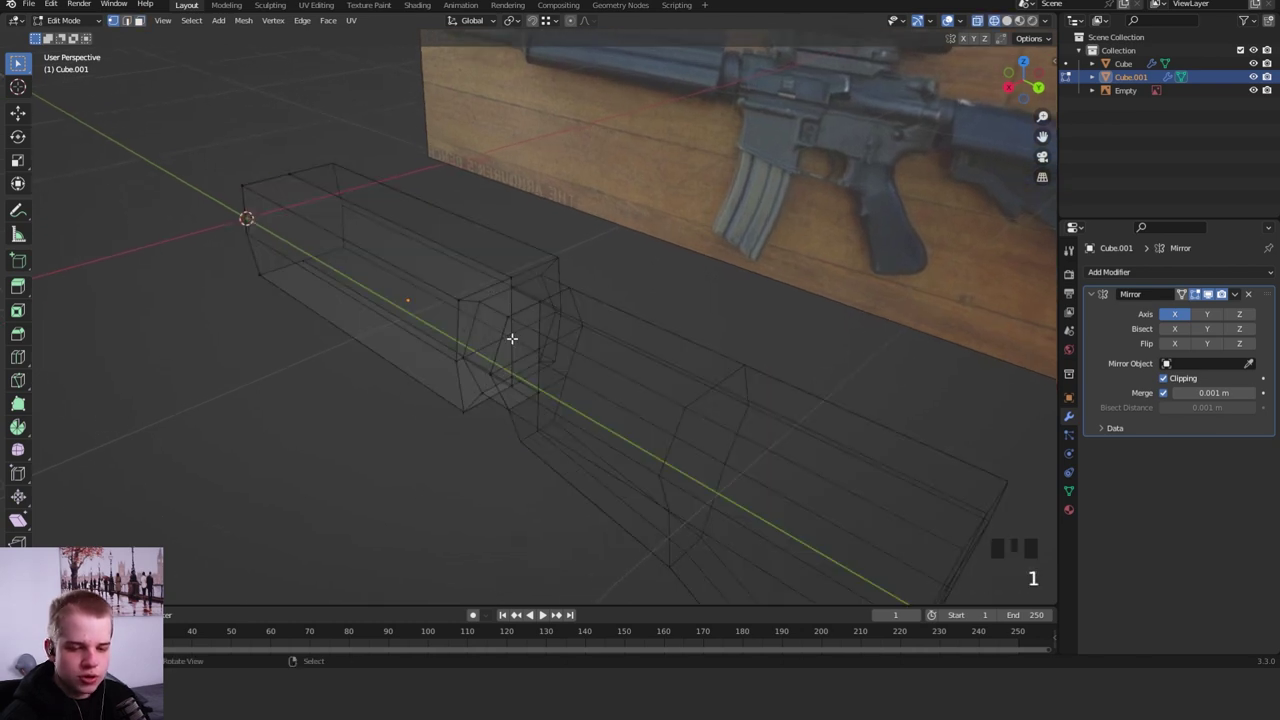
- Delete the interior centre vertex inside the rear end of the receiver block
key("z")
key("g")
right_click(579, 326)
key("shift+z")
key("g")
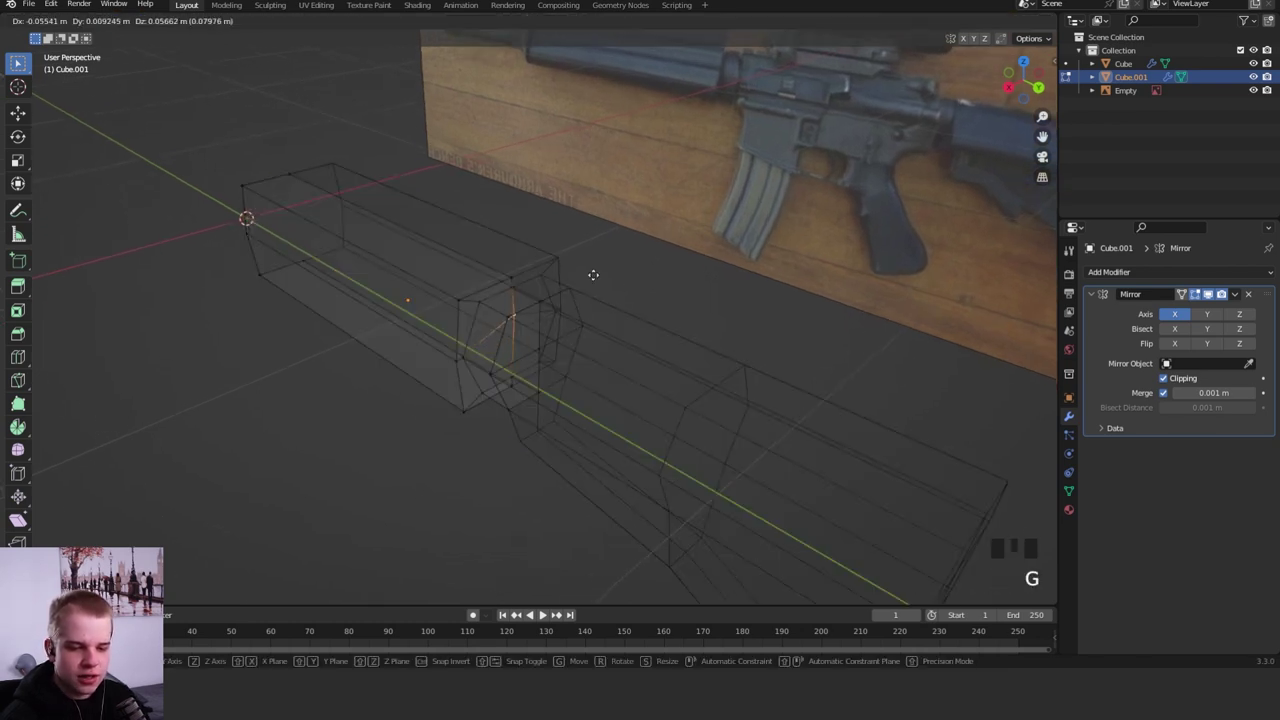
right_click(574, 296)
key("x")
left_click(600, 250)
middle_click_drag(592, 282, 606, 256)
key("shift+z")
- Try to reposition the outer middle vertex at the receiver block's rear end
key("3")
key("1")
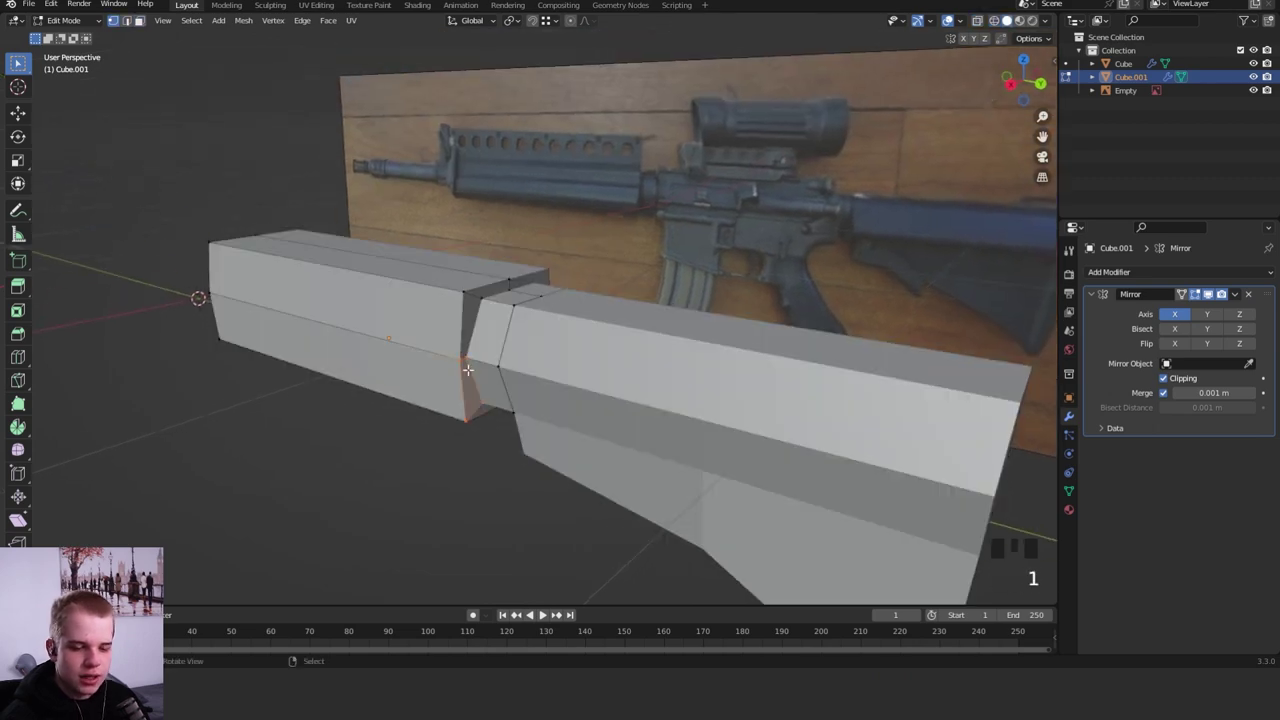
key("g")
left_click(519, 322)
key("Tab")
key("z")
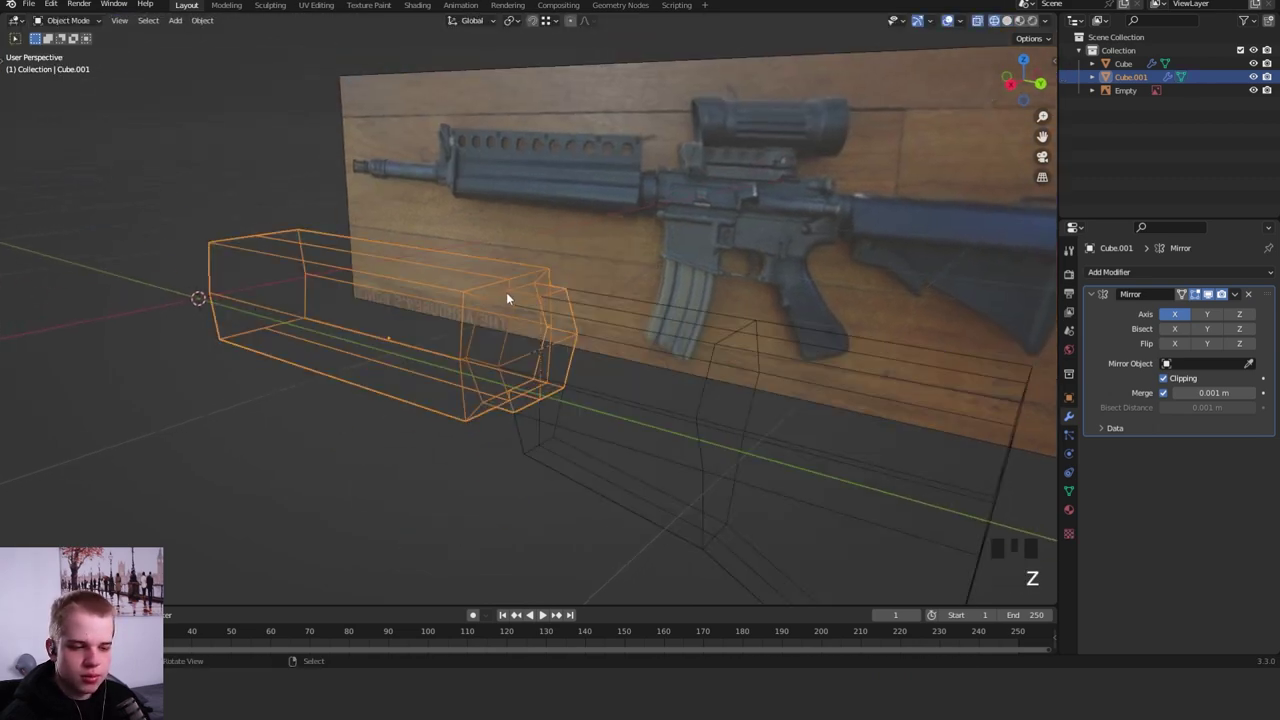
key("Tab")
middle_click_drag(506, 292, 648, 331)
middle_click_drag(648, 331, 585, 371, "alt")
key("z")
left_click(666, 318)
key("shift+z")
key("1")
middle_click(580, 388, "alt")
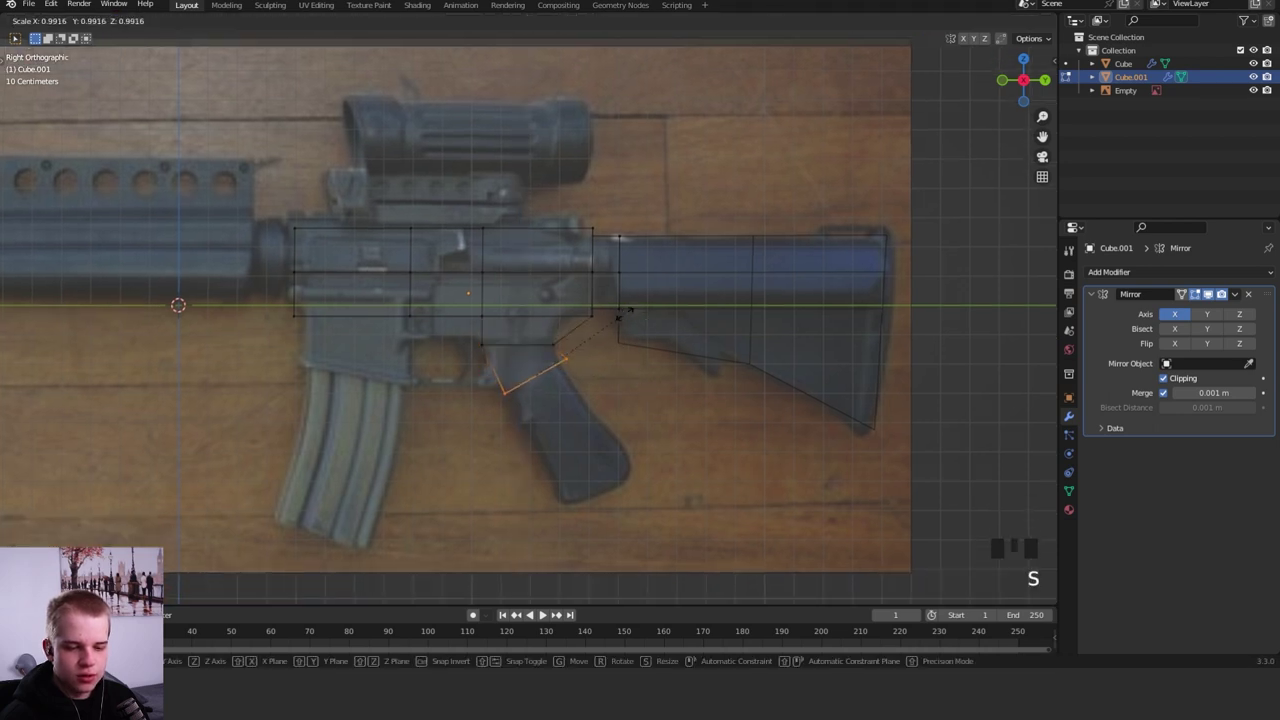
- Extrude the pistol grip down to its lower end in the reference and scale the end to fit the outline
left_click(605, 341)
middle_click_drag(611, 337, 605, 311, "shift")
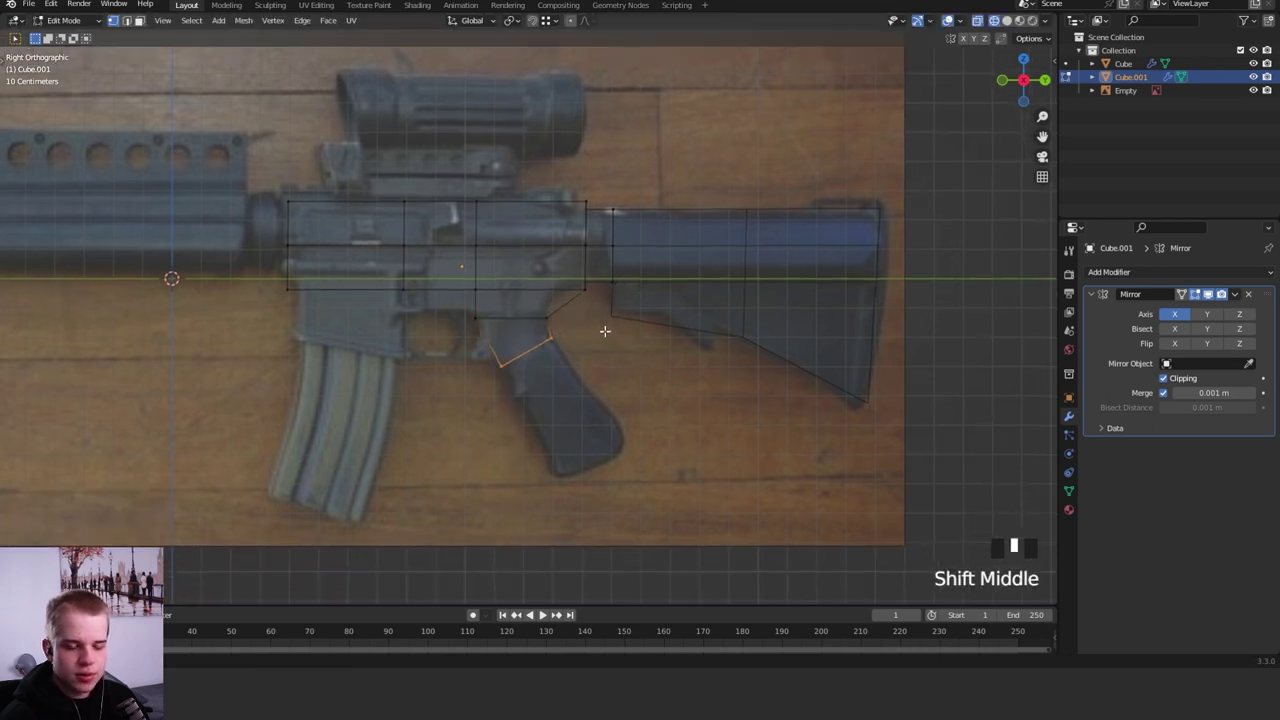
key("e")
left_click(693, 436)
key("s")
left_click(746, 378)
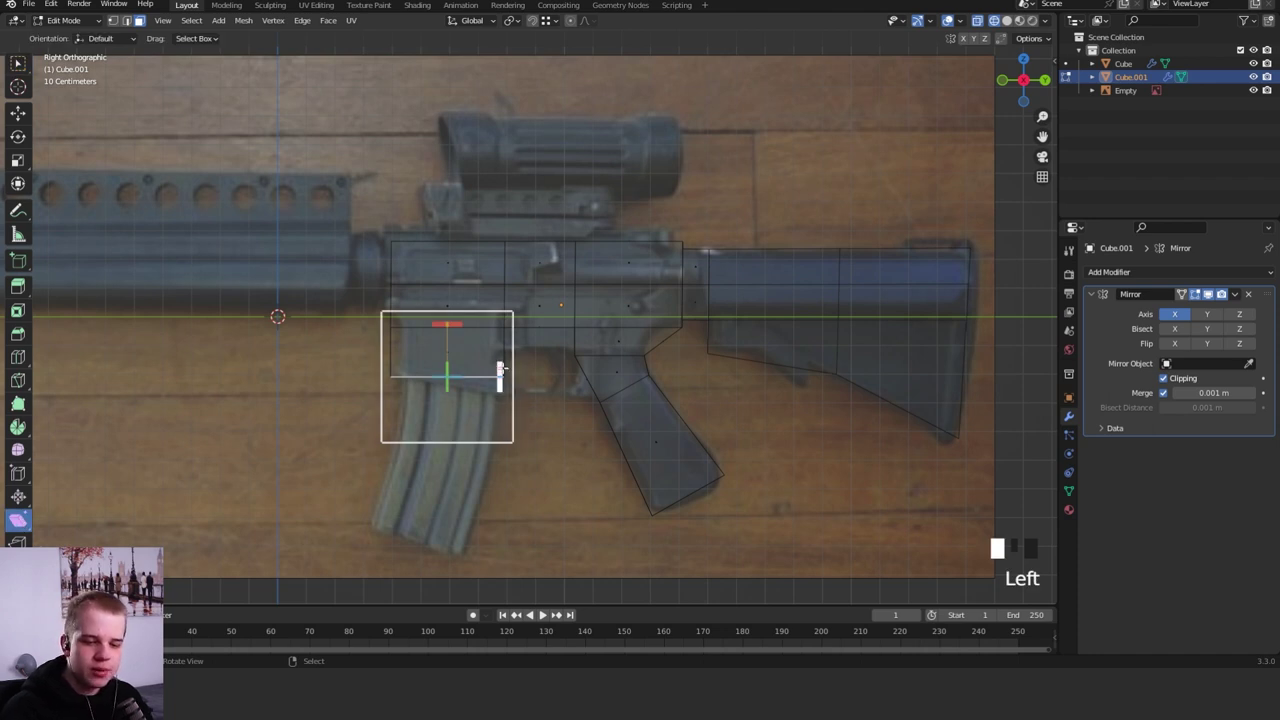
- Shear the magazine well's bottom face to match the slanted lower edge in the reference, then return to the selection tool
left_click_drag(500, 369, 489, 530)
left_click_drag(514, 476, 515, 482)
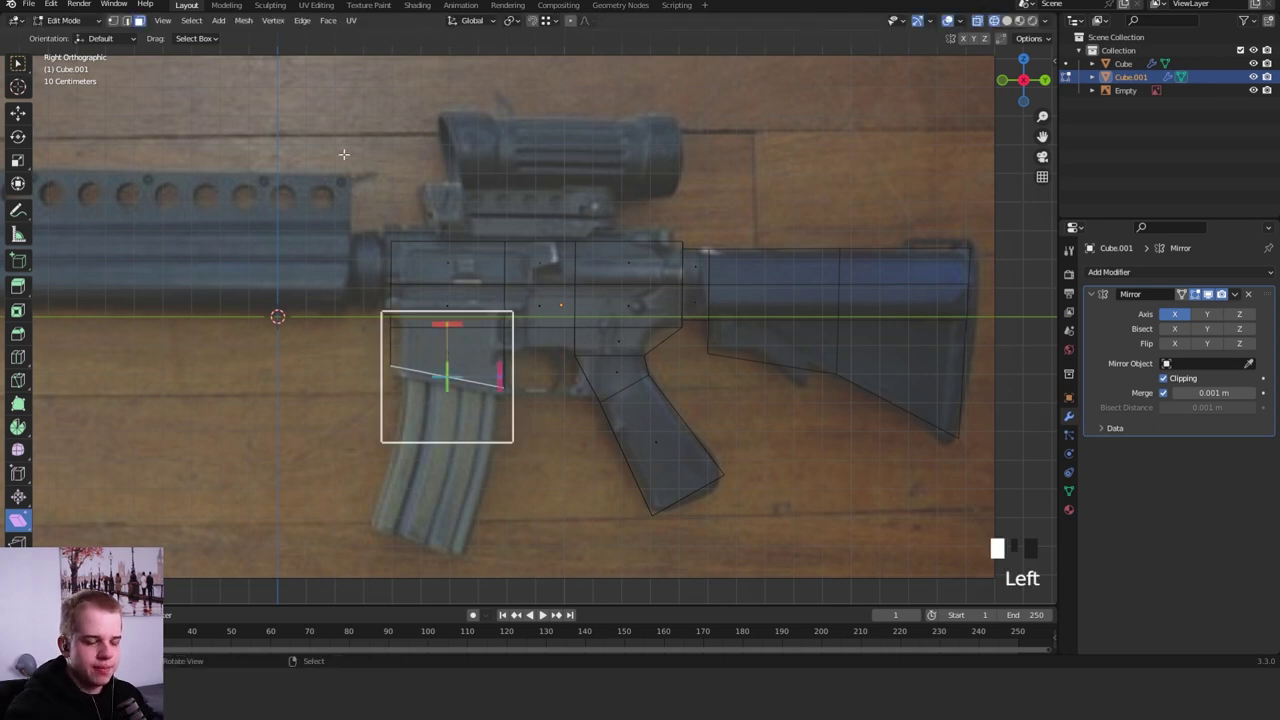
left_click(22, 67)
middle_click_drag(536, 303, 537, 266, "shift")
- Extrude the magazine well's bottom face in place and scale it up slightly
key("z")
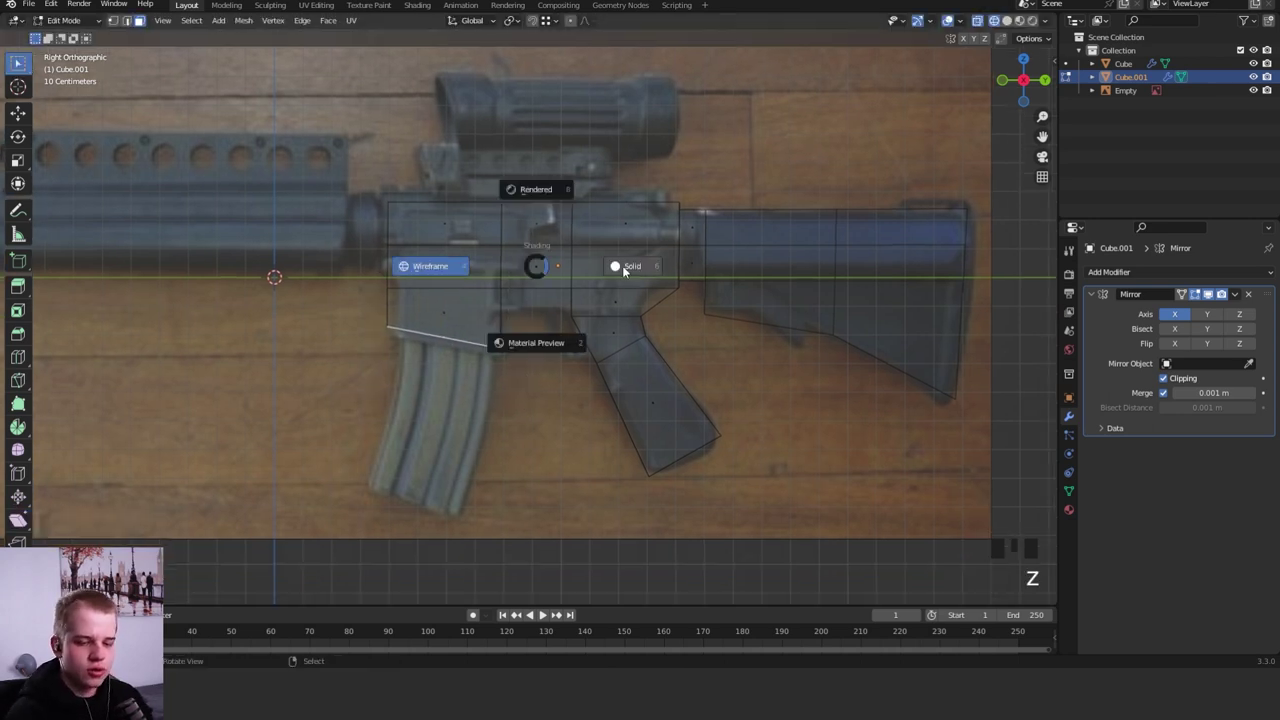
key("z")
mouse_move(566, 360)
middle_mouse_down("ctrl")
mouse_move(567, 323)
mouse_move(648, 330)
mouse_move(683, 382)
middle_mouse_up("ctrl")
key("z")
key("e")
right_click(648, 330)
key("s")
left_click(665, 325)
- Shift the scaled bottom face along X to form a lip around the magazine well
key("g")
key("x")
left_click(707, 392)
key("z")
key("z")
key("z")
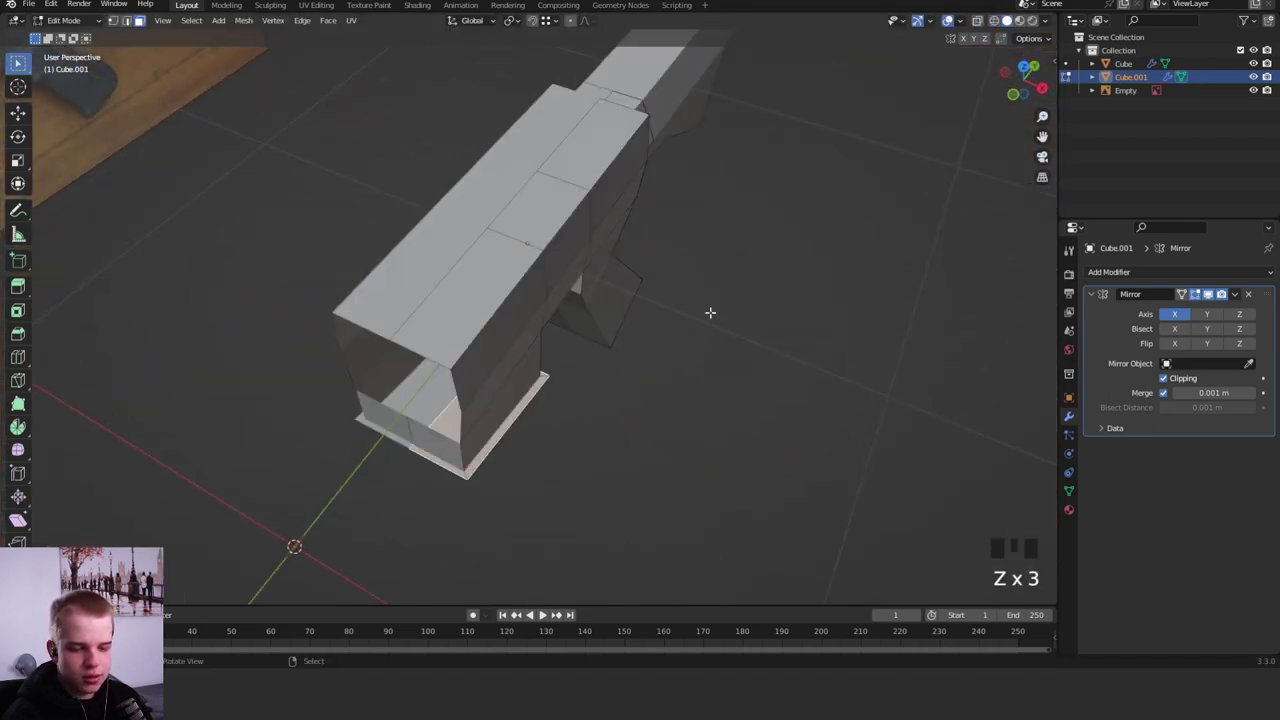
- Extrude the magazine well's lip downward to give it thickness
mouse_move(702, 330)
middle_mouse_down("alt")
mouse_move(663, 274)
mouse_move(680, 192)
mouse_move(716, 312)
mouse_move(598, 331)
mouse_move(648, 329)
mouse_move(623, 343)
mouse_move(475, 332)
middle_mouse_up("alt")
key("e")
left_click(669, 291)
key("Tab")
key("Tab")
key("3")
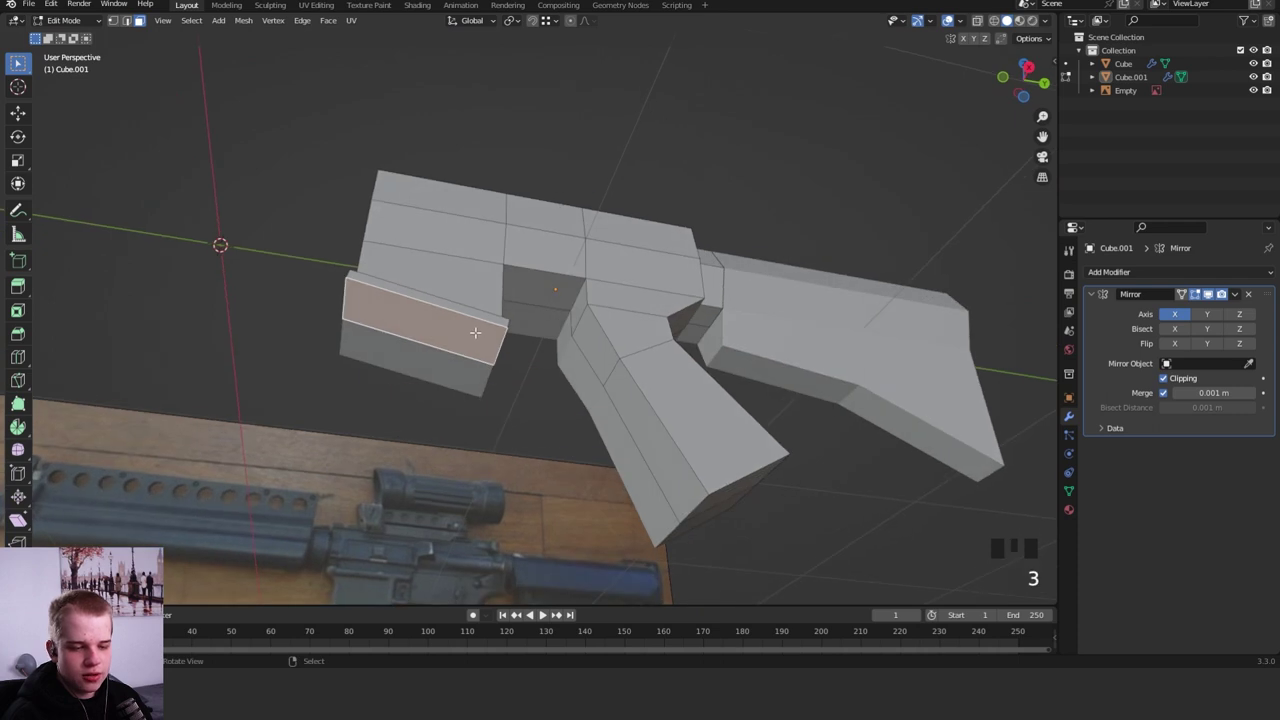
- Duplicate the bottom face of the magazine well's lip in place and separate it into its own object
key("shift+d")
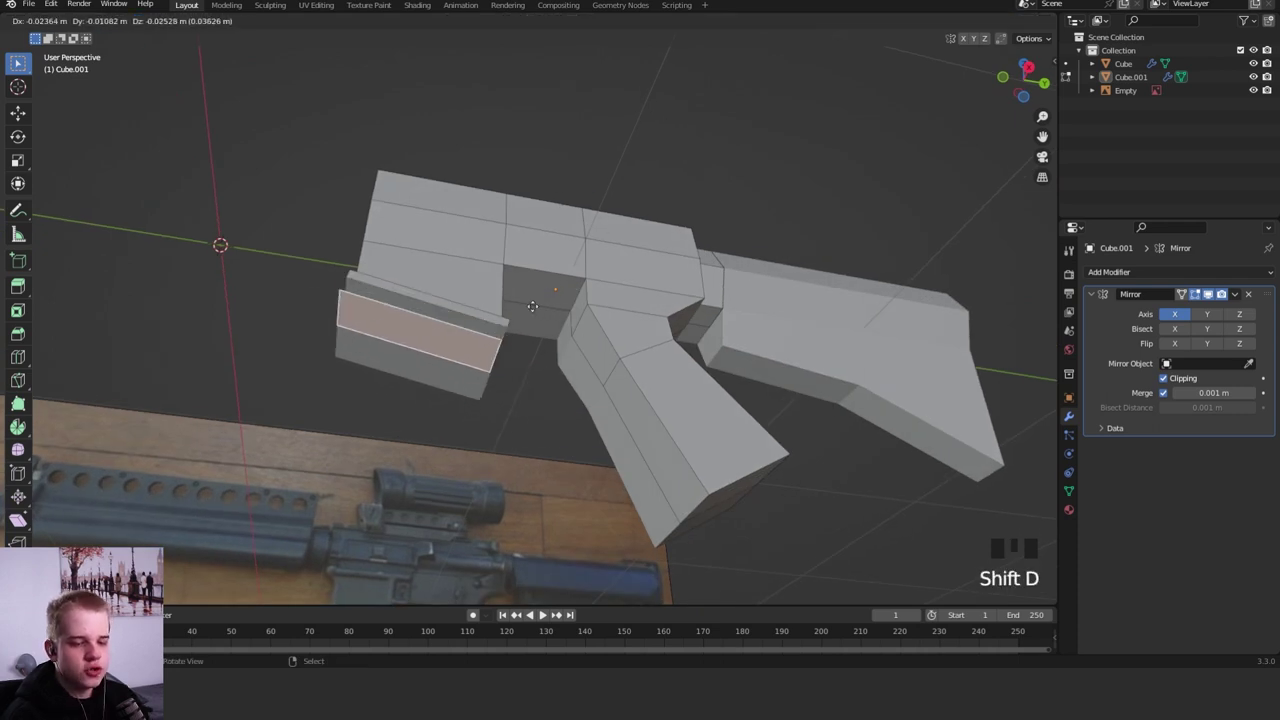
right_click(552, 297)
key("p")
left_click(530, 294)
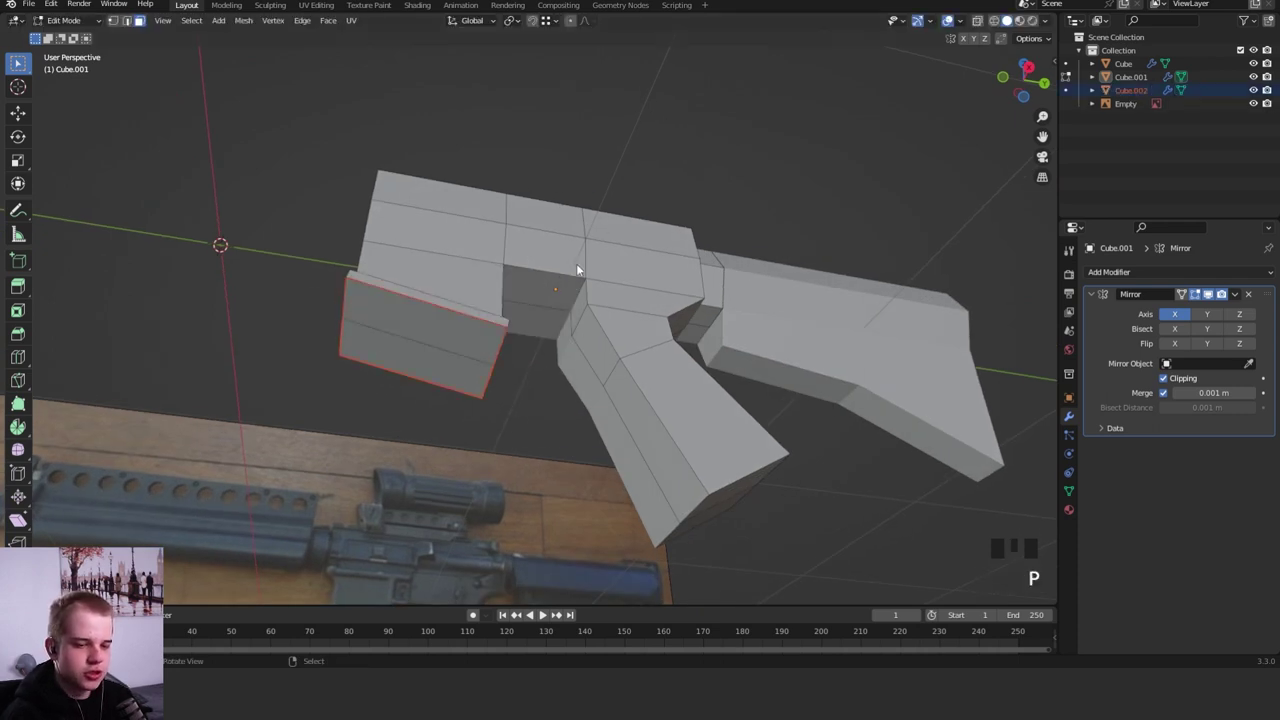
key("Tab")
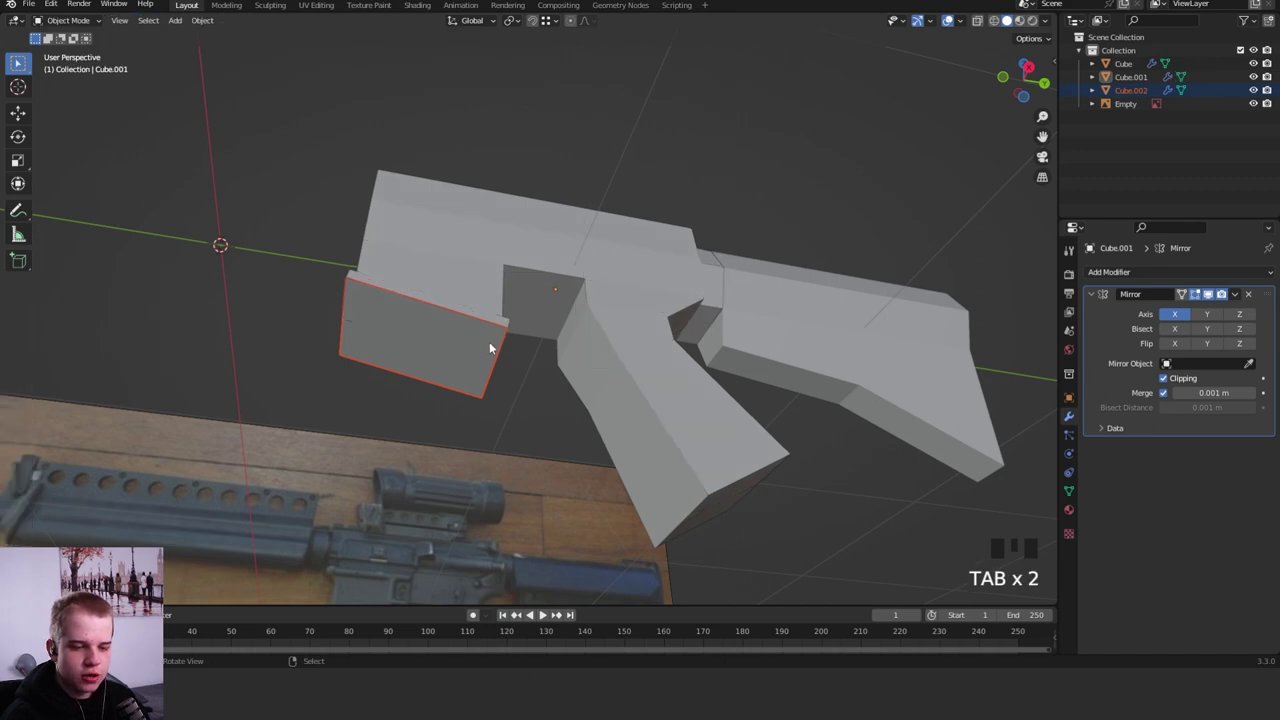
- Shift the separated face about 0.02 m inward along X so it sits inside the lip
right_click(498, 340)
key("Tab")
key("a")
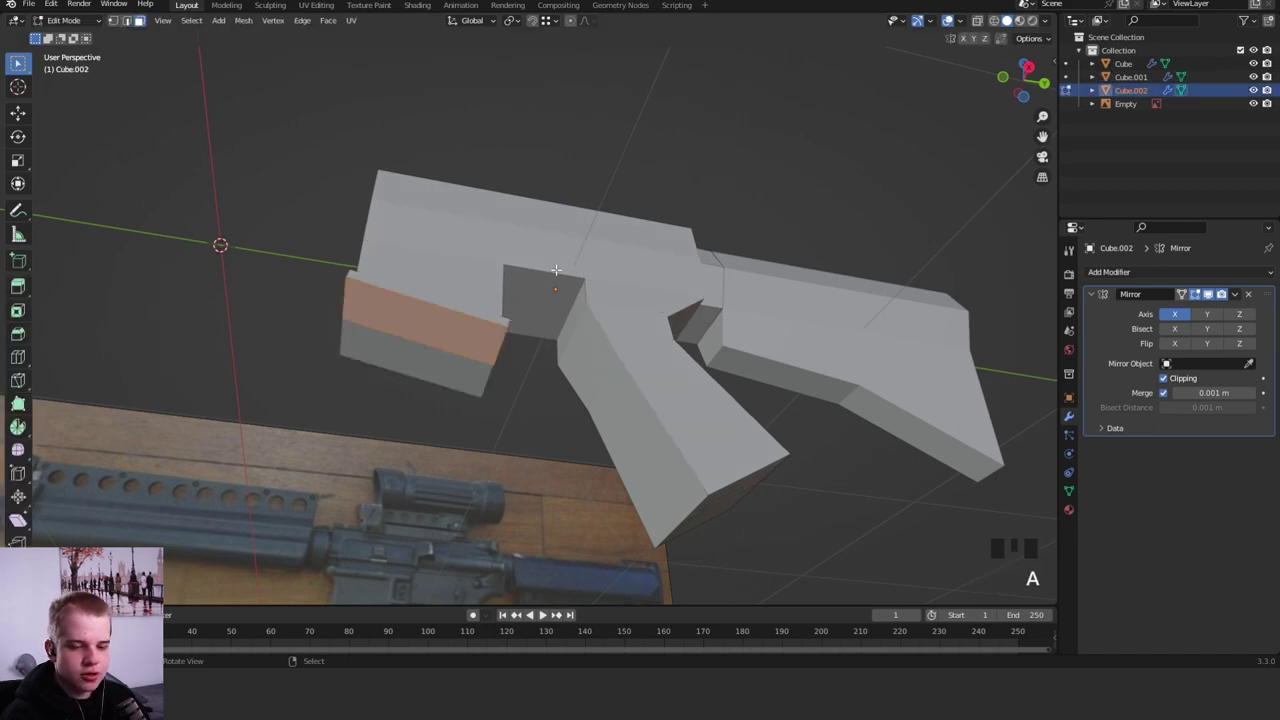
middle_click(578, 325, "alt")
mouse_move(560, 330)
middle_mouse_down("alt")
mouse_move(578, 325)
mouse_move(552, 338)
mouse_move(614, 302)
mouse_move(576, 309)
mouse_move(650, 250)
mouse_move(542, 185)
middle_mouse_up("alt")
key("z")
left_click(508, 348)
key("z")
left_click(698, 250)
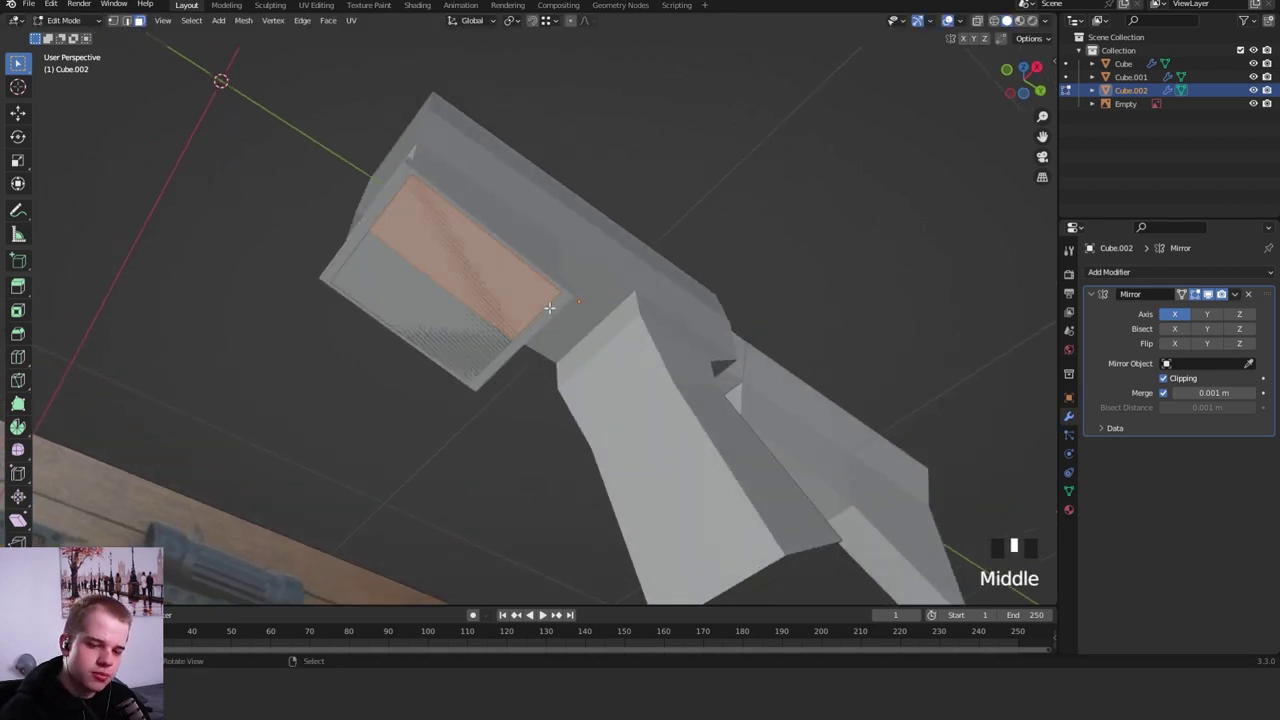
key("g")
key("x")
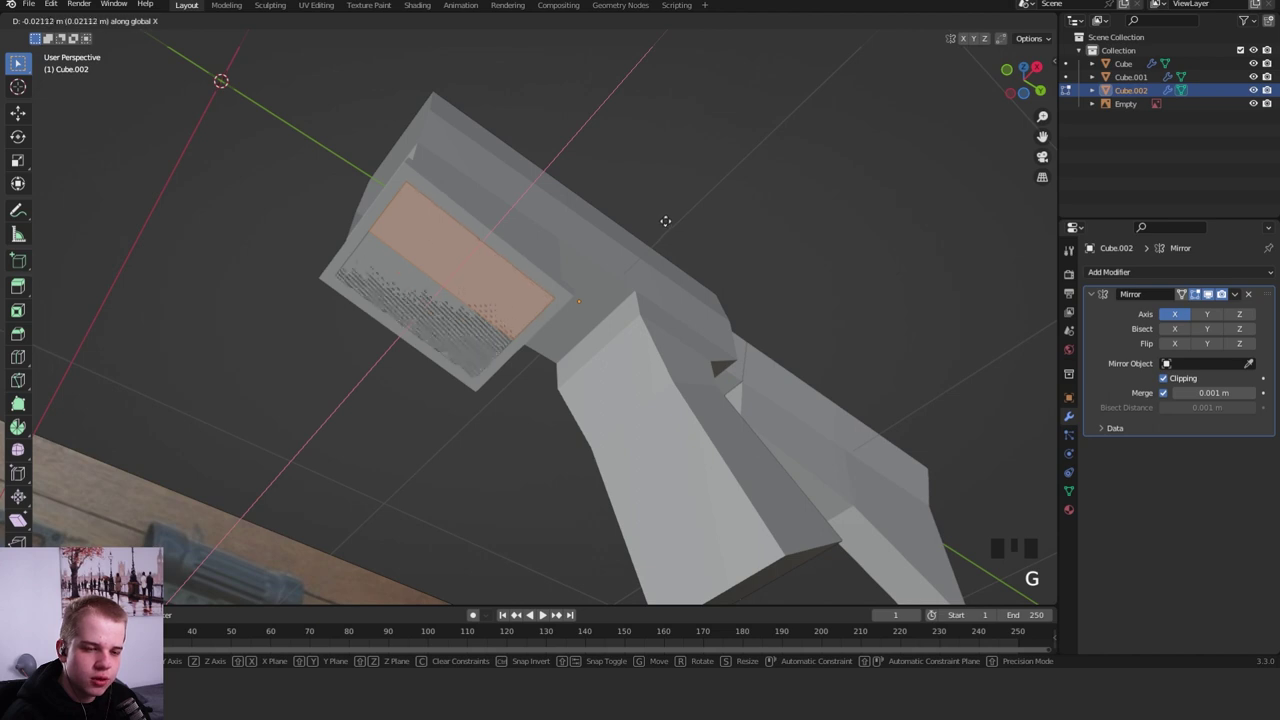
left_click(671, 210)
- Extrude the face about 0.54 m down the reference magazine and rotate its end to match the slanted base
key("g")
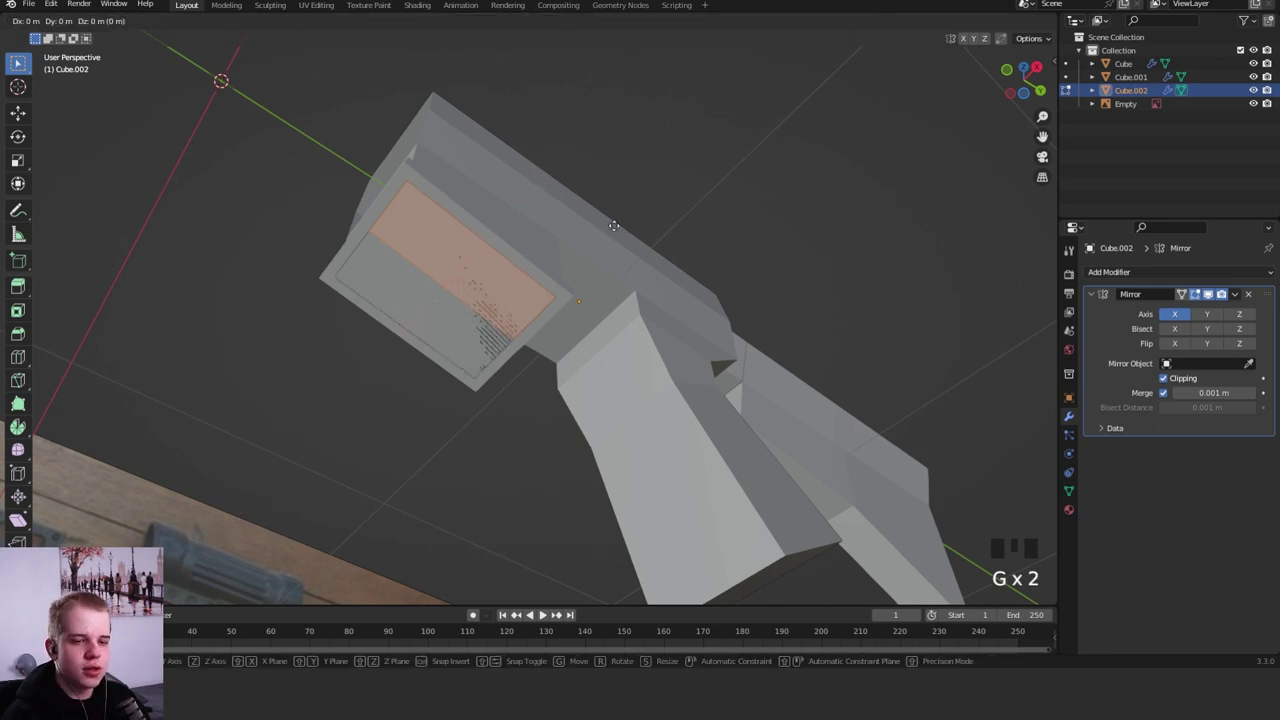
mouse_move(659, 203)
middle_mouse_down("alt")
mouse_move(565, 264)
mouse_move(660, 286)
mouse_move(649, 290)
mouse_move(660, 242)
middle_mouse_up("alt")
key("z")
left_click(585, 286)
key("e")
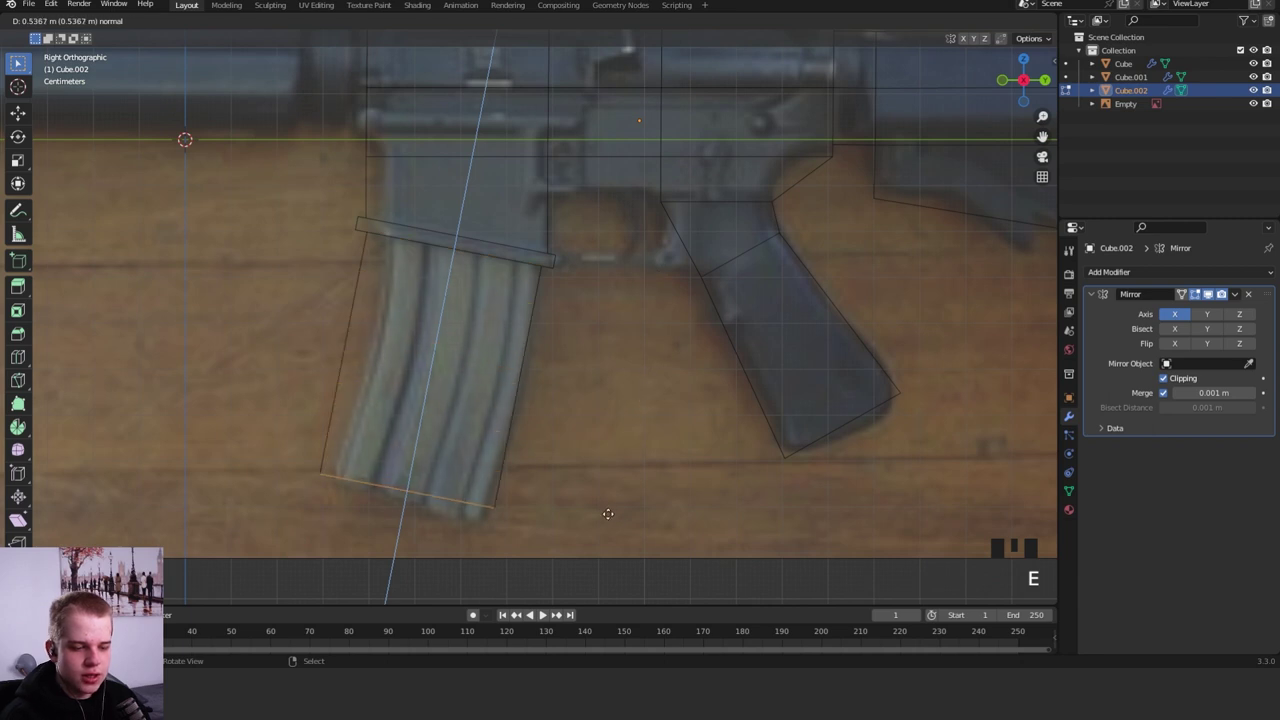
left_click(608, 514)
key("r")
left_click(621, 362)
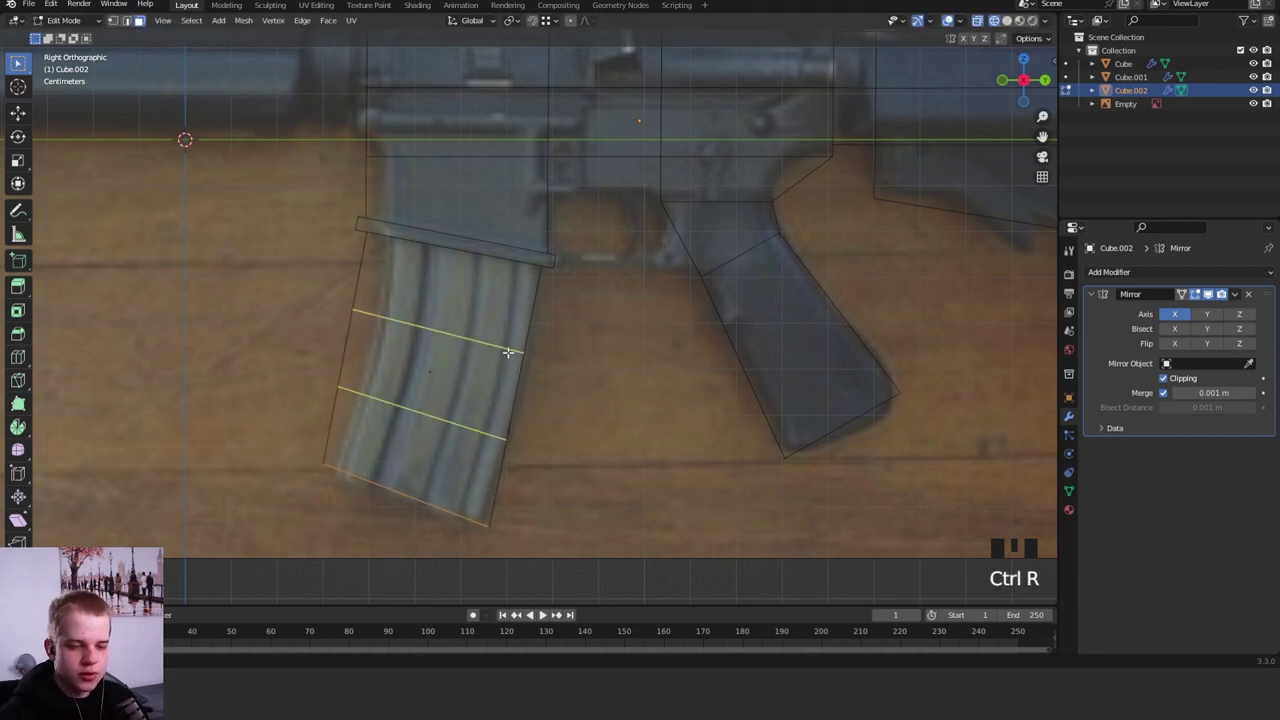
- Add two loop cuts across the magazine and move each one to follow the curve in the reference
left_click(508, 352)
key("alt+a")
key("s")
right_click(654, 414)
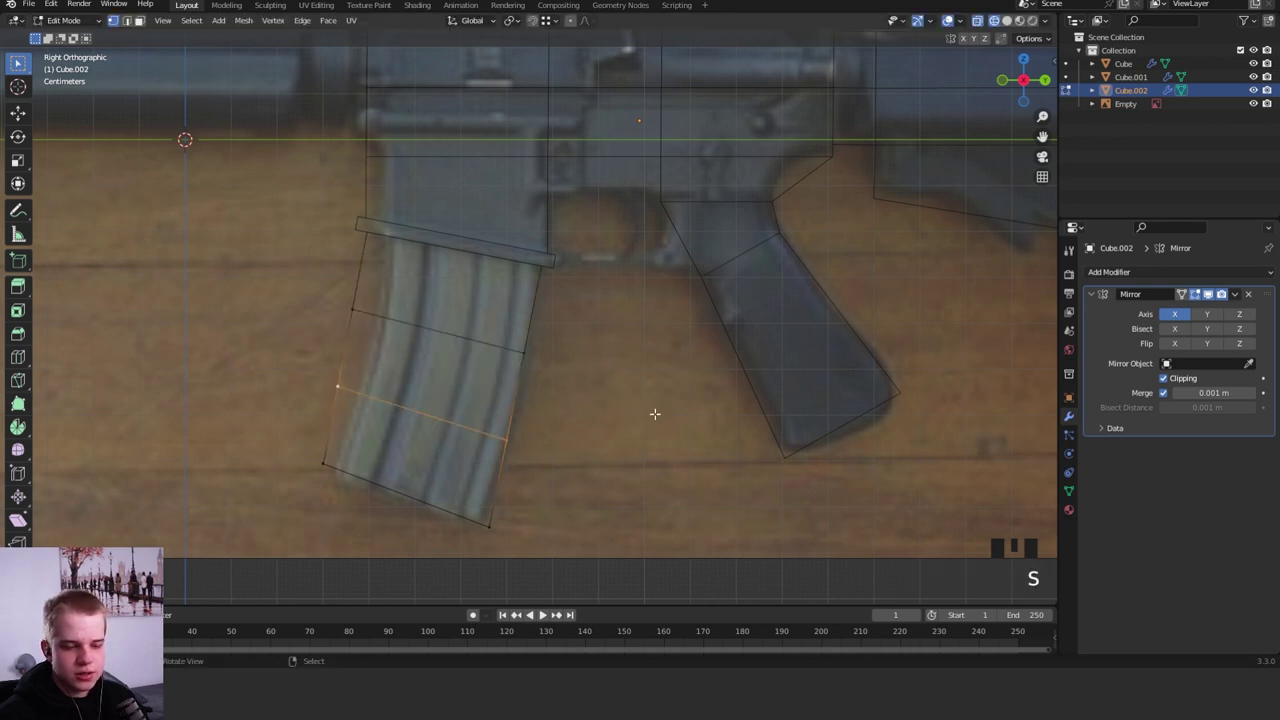
key("g")
left_click(660, 415)
key("alt+a")
right_click(516, 351, "alt+shift")
key("g")
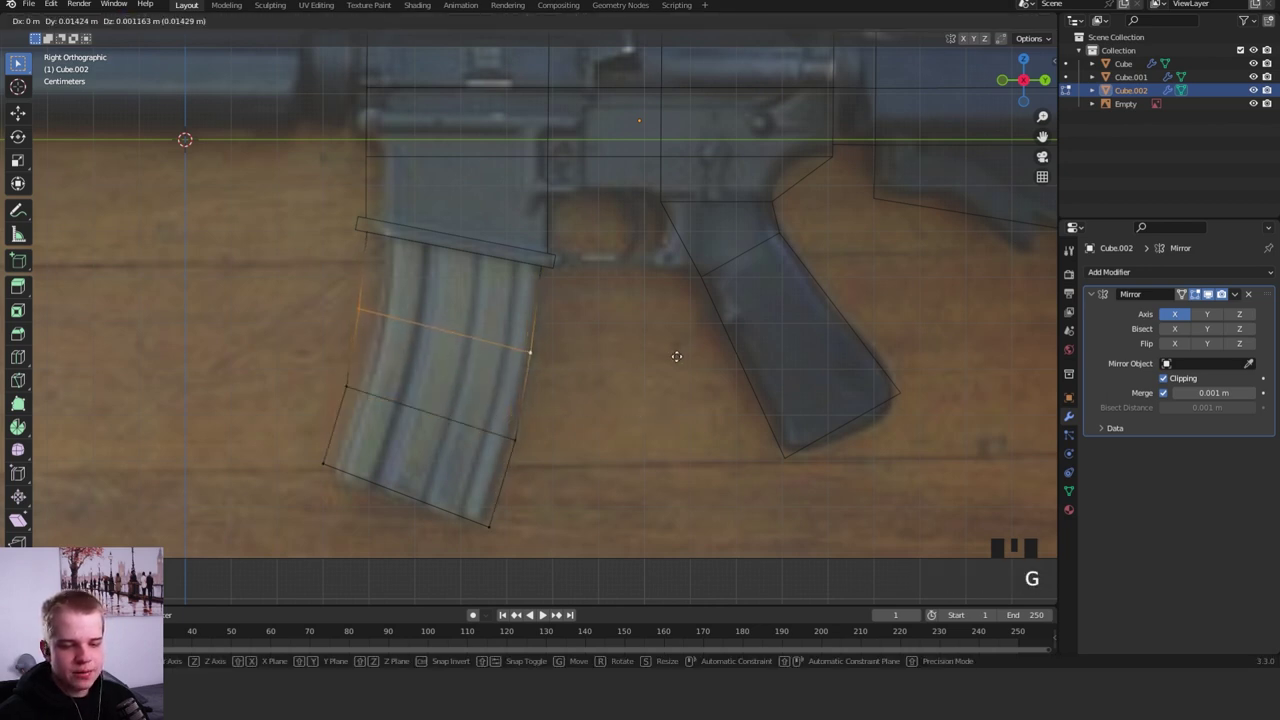
left_click(697, 331)
key("z")
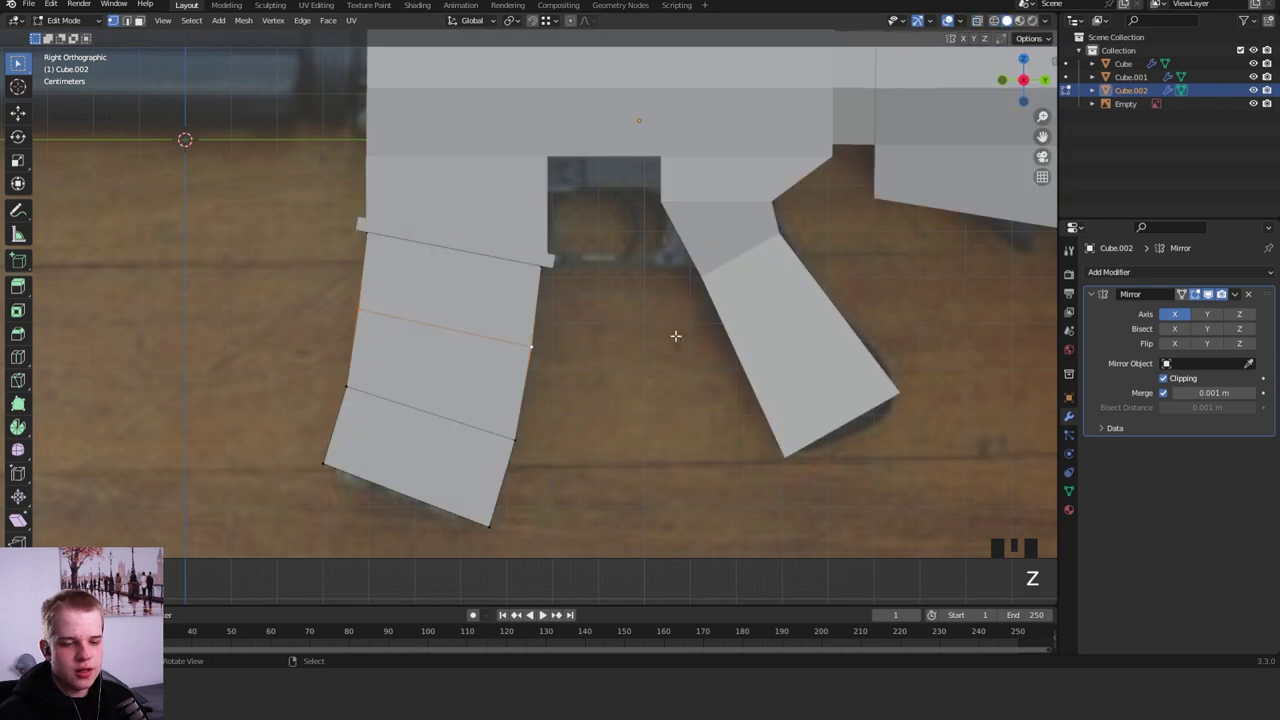
key("Tab")
key("Tab")
- Extrude the magazine's top face up into the magazine well, rotate it nearly level and align it with the well
key("z")
left_click(411, 280)
key("3")
right_click(509, 251)
middle_click_drag(501, 279, 479, 338, "shift")
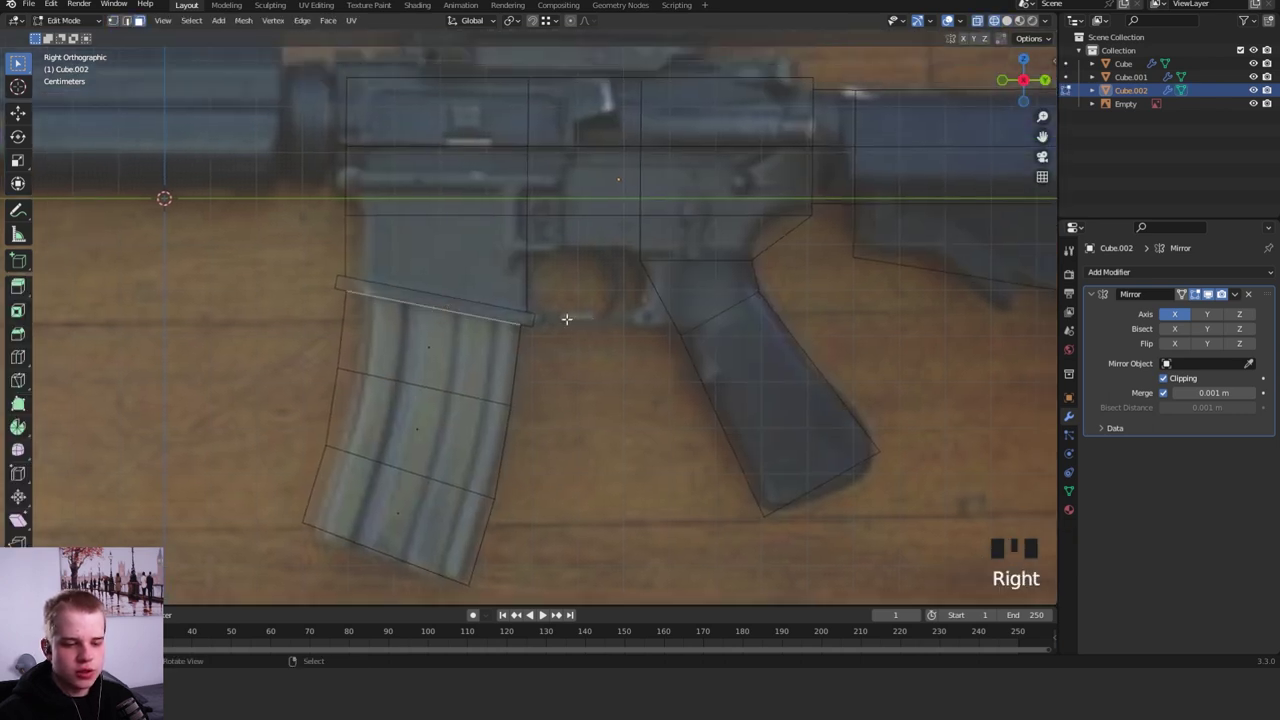
key("e")
key("r")
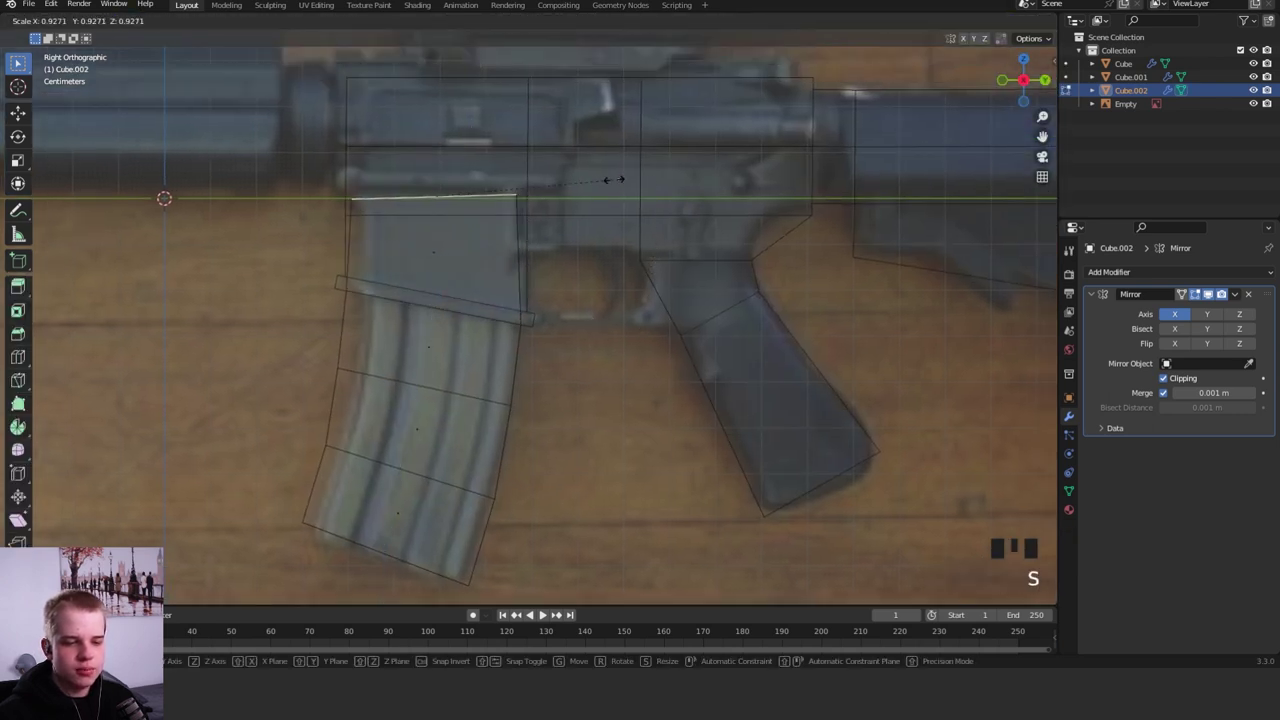
key("ctrl+z")
key("r")
key("g")
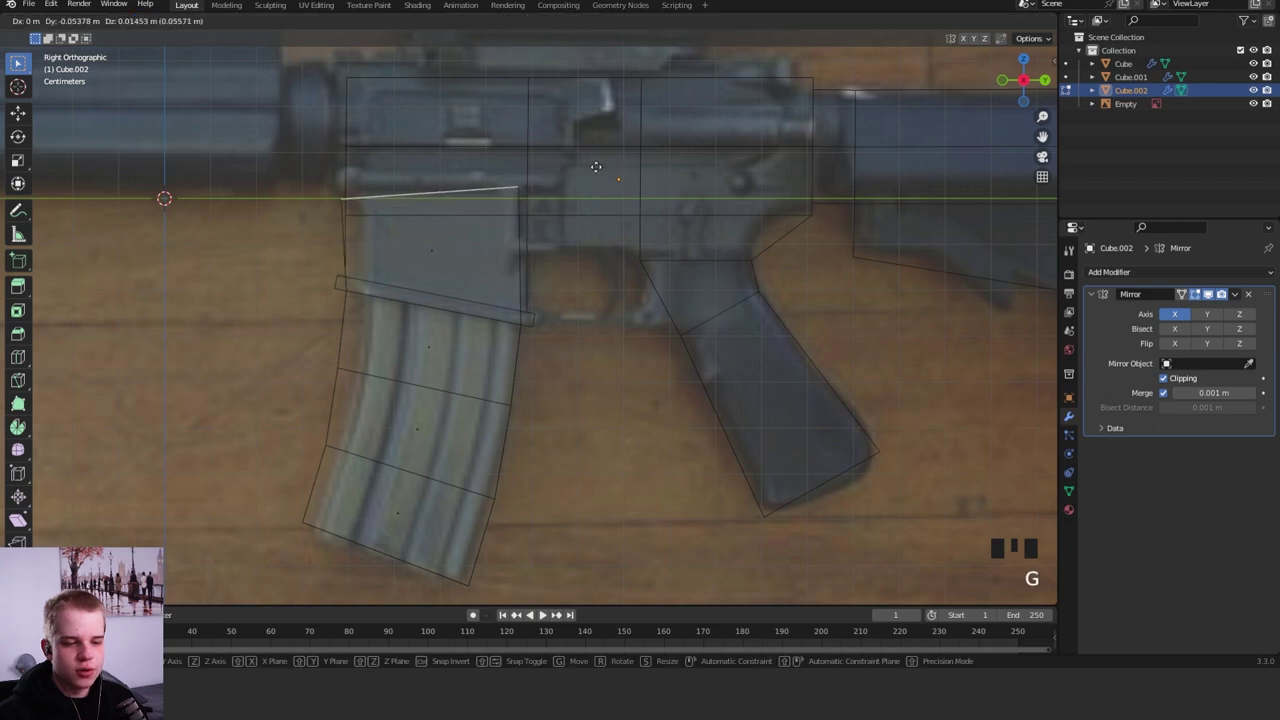
left_click(634, 162)
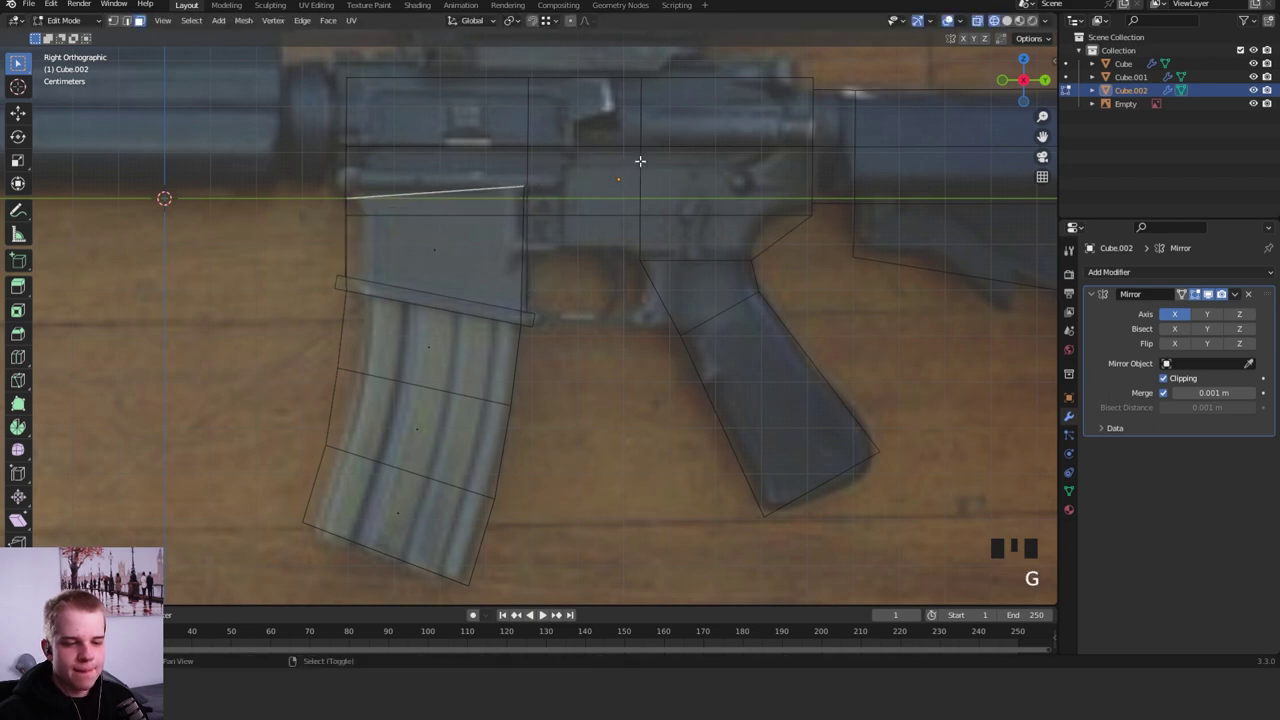
- Select the magazine's front faces and move them back to match the magazine's front edge in the reference
key("Tab")
key("z")
key("Tab")
scroll(620, 289, "down", 3)
middle_click_drag(620, 289, 586, 311)
key("z")
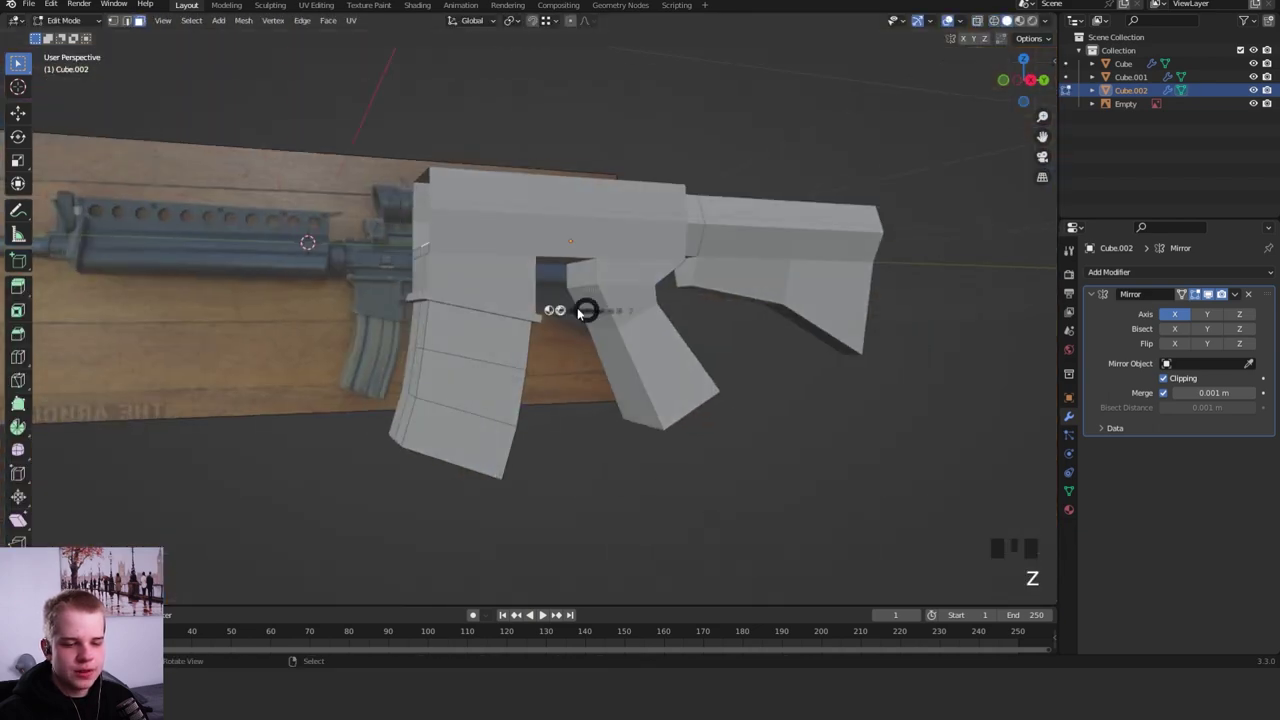
key("KP_3")
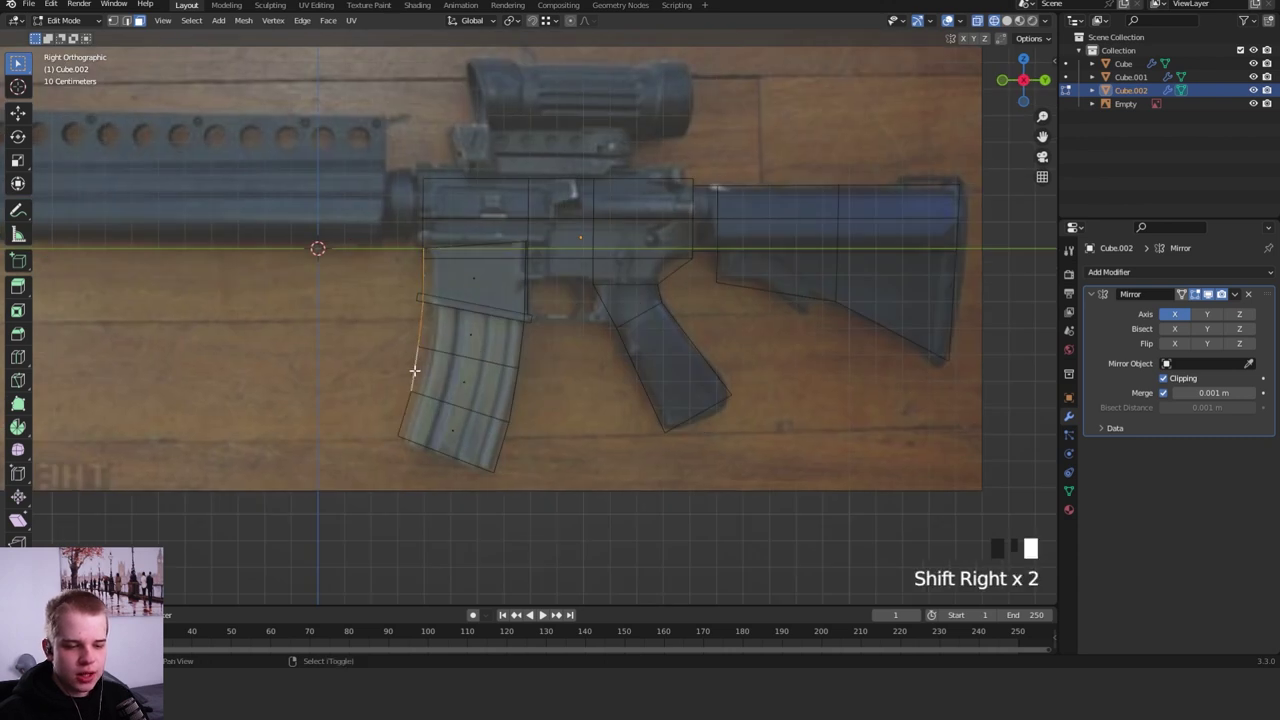
key("g")
right_click(551, 373)
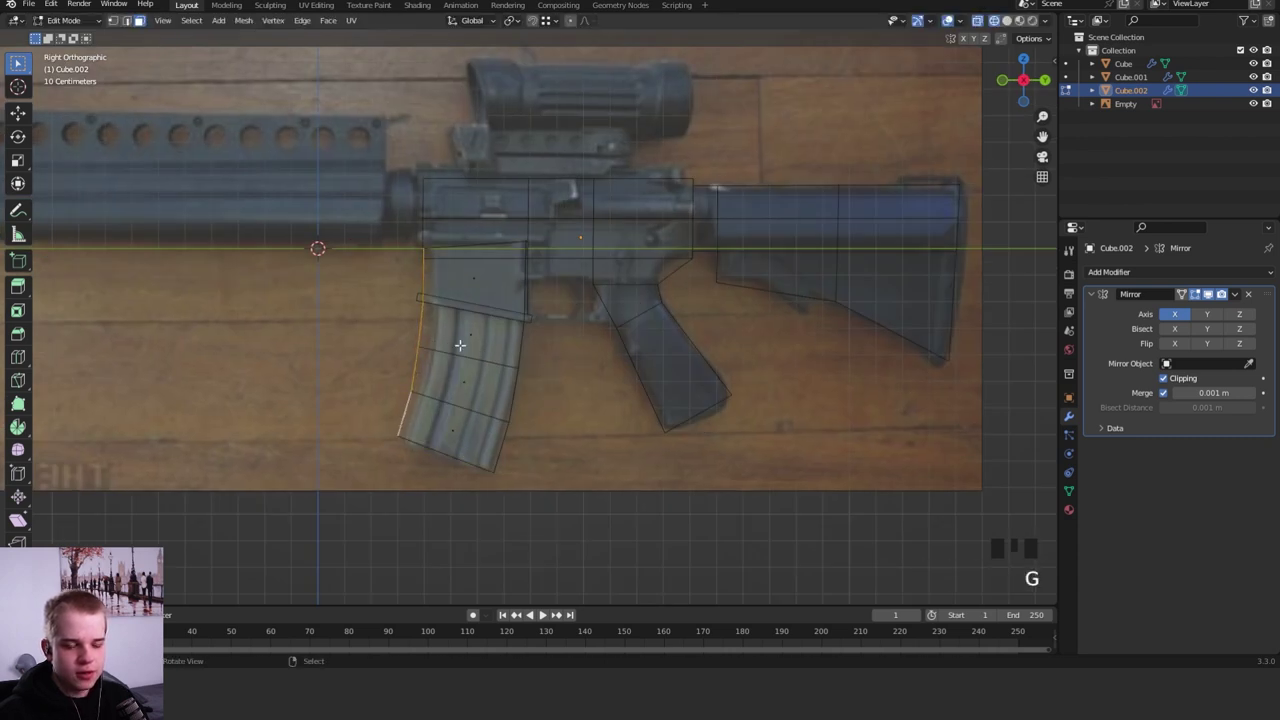
middle_click_drag(460, 345, 474, 352)
key("grave")
left_click(571, 349)
key("g")
left_click(675, 370)
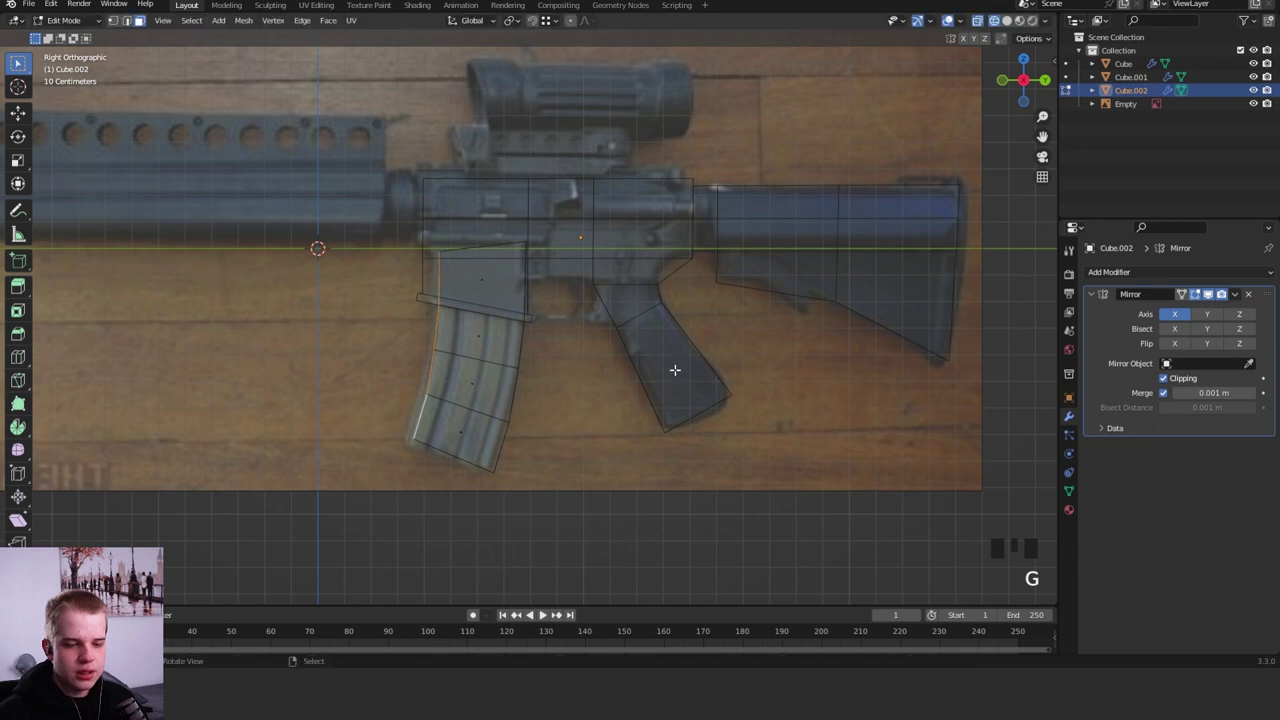
- Raise the magazine's upper front corner to level its top edge, and nudge the whole magazine slightly forward
key("g")
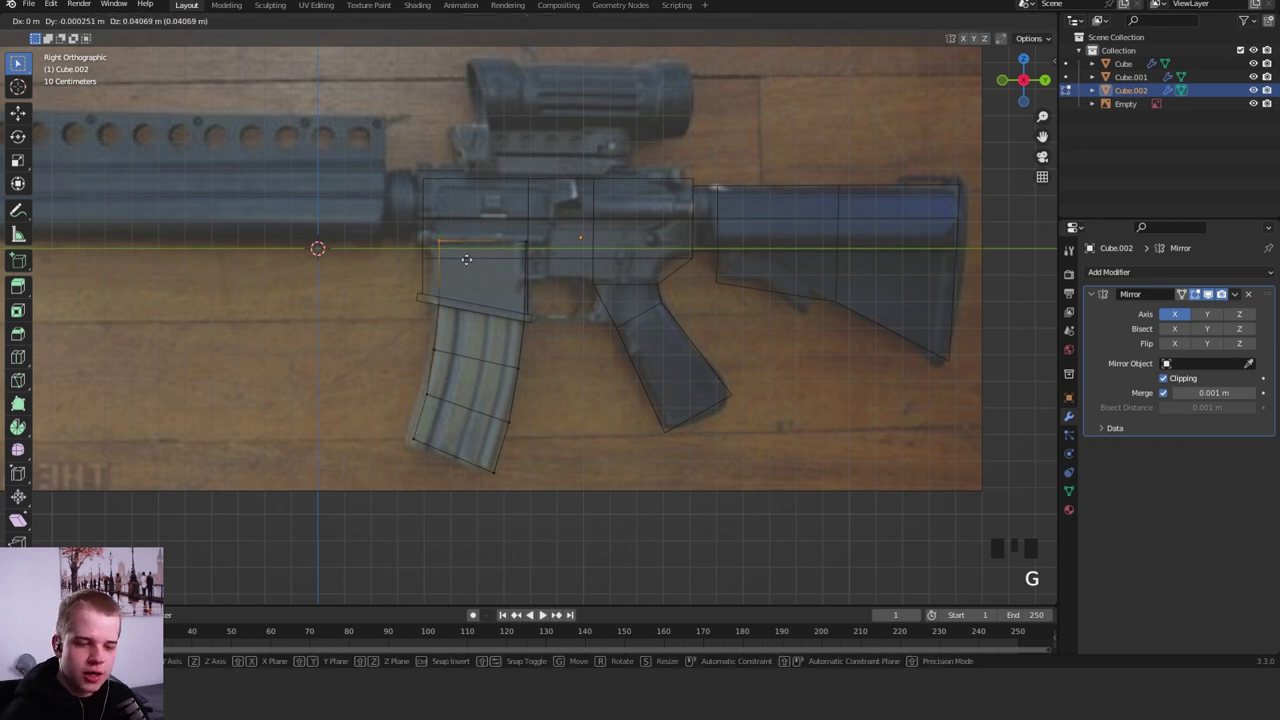
left_click(475, 270)
key("Tab")
key("Tab")
key("a")
key("g")
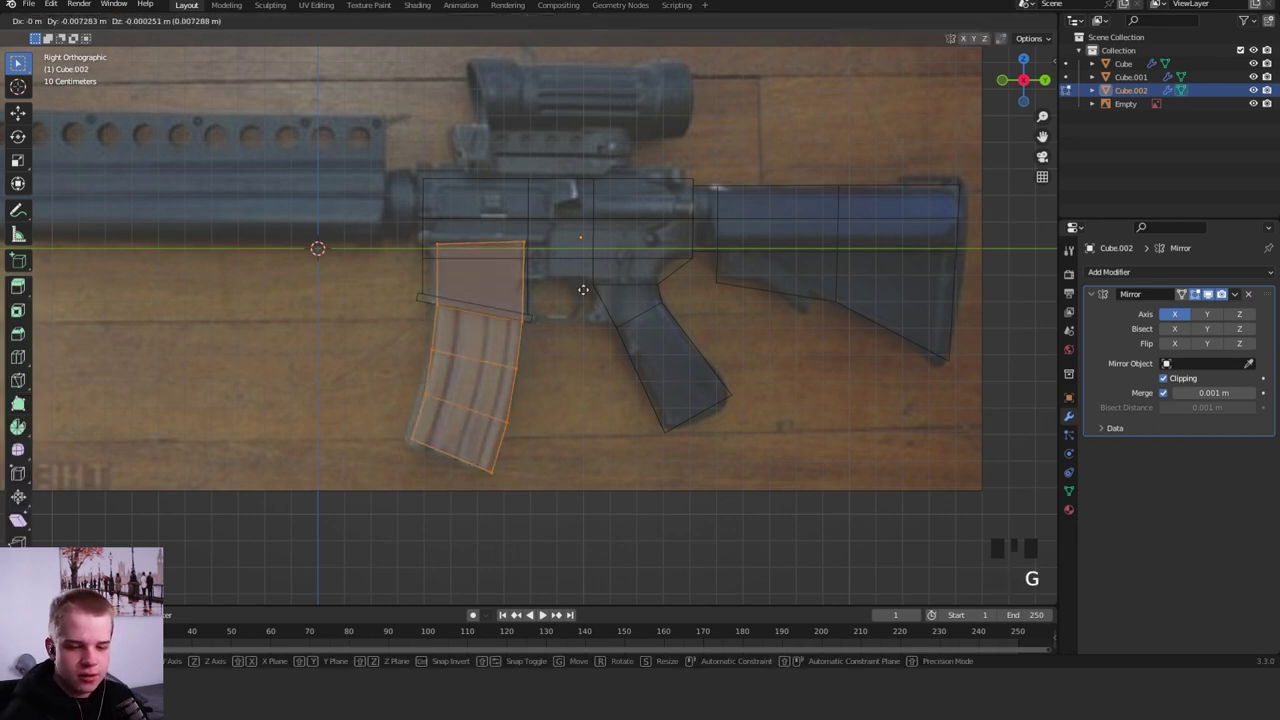
left_click(540, 282)
- Shift the whole magazine half inward along X to make the mirrored magazine narrower than the well
key("Tab")
mouse_move(540, 282)
middle_mouse_down()
mouse_move(745, 260)
mouse_move(716, 231)
mouse_move(759, 259)
middle_mouse_up()
key("shift+z")
key("alt+a")
key("Tab")
key("a")
key("g")
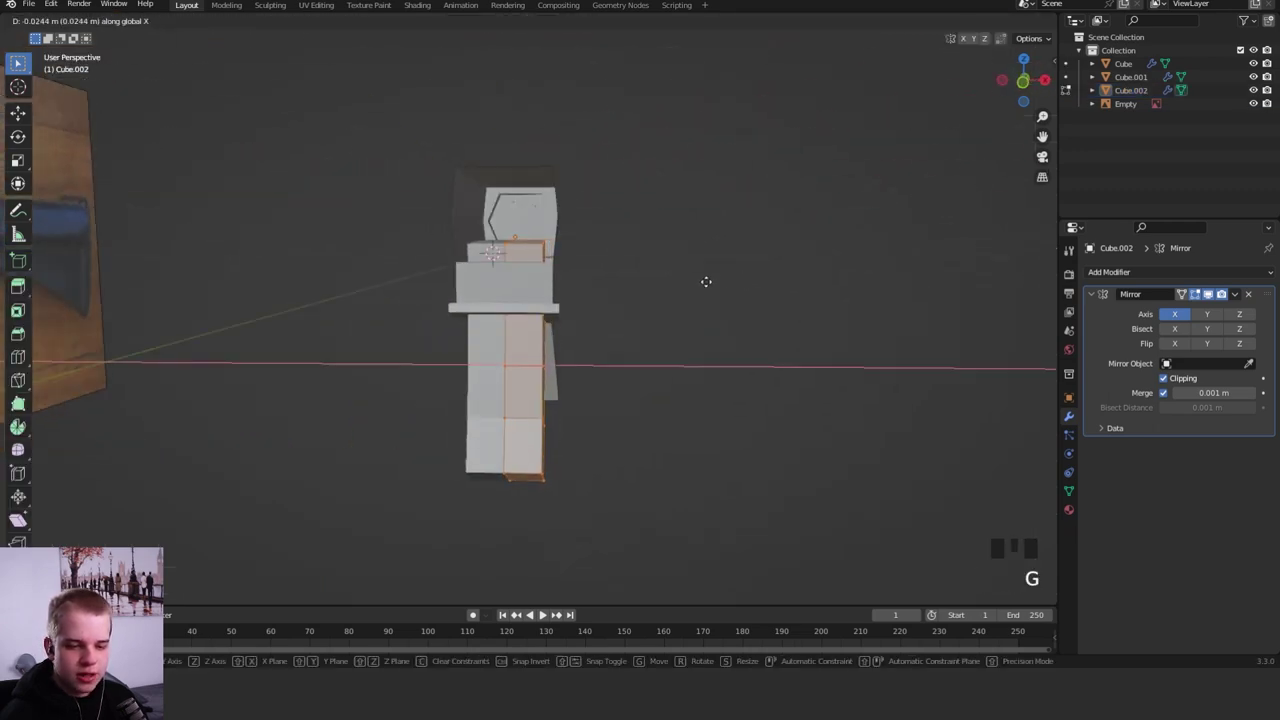
left_click(612, 294)
key("Tab")
- Edit the receiver object and nudge the magazine well's front face
middle_click_drag(612, 294, 548, 288)
left_click(503, 302)
key("Tab")
key("3")
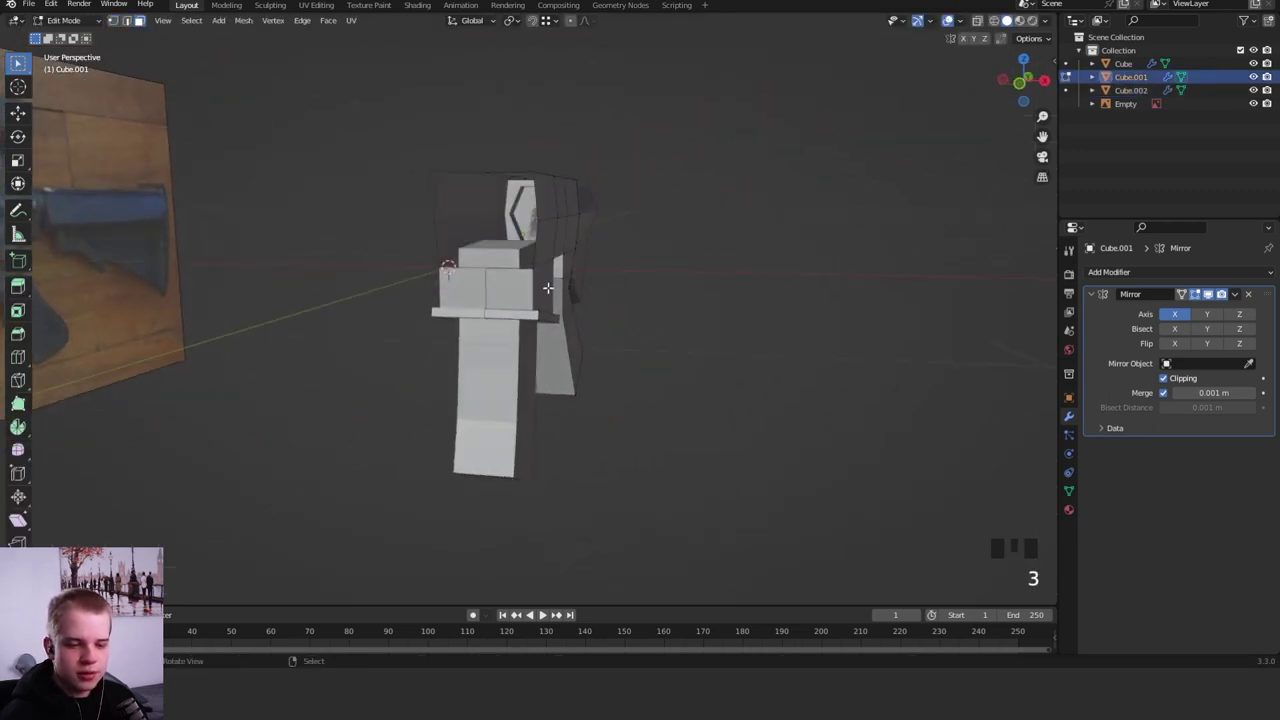
middle_click_drag(573, 340, 640, 258)
key("g")
left_click(631, 262)
key("Tab")
- Duplicate the connector faces between the receiver and the stock, and separate them into a new object
key("alt+a")
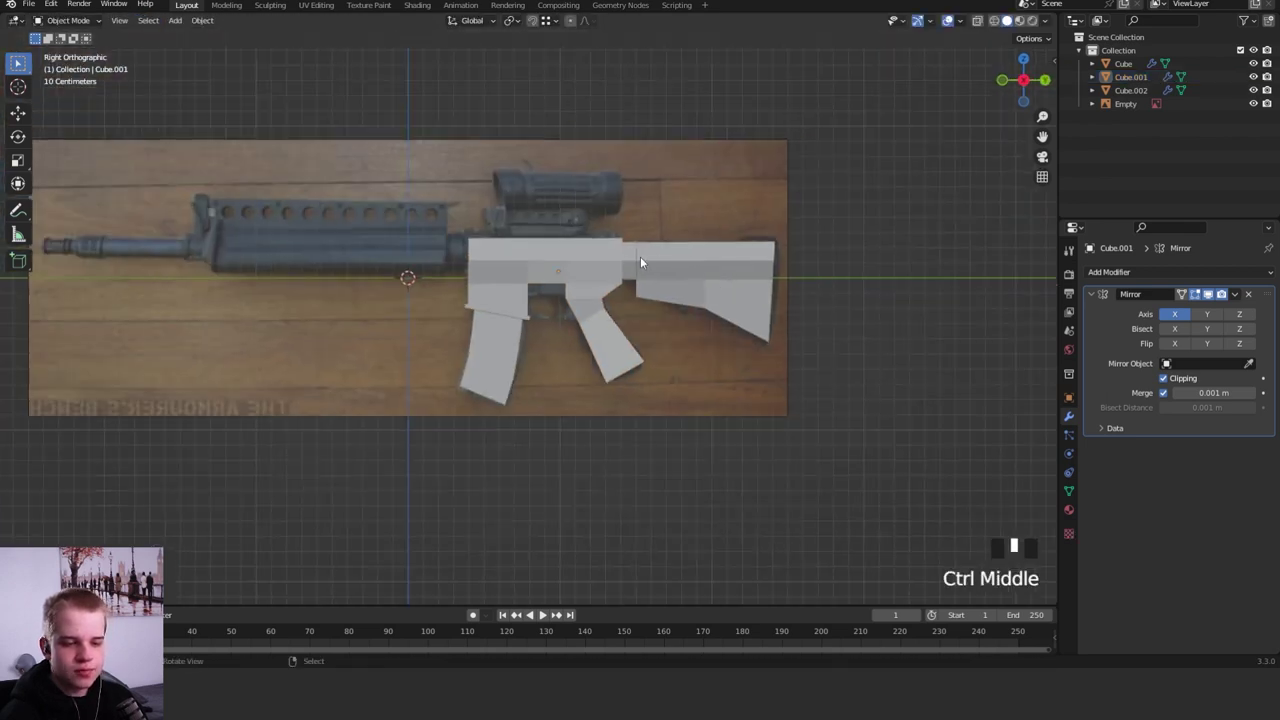
middle_click_drag(609, 299, 523, 298, "shift")
scroll(665, 296, "up", 2)
key("Tab")
key("1")
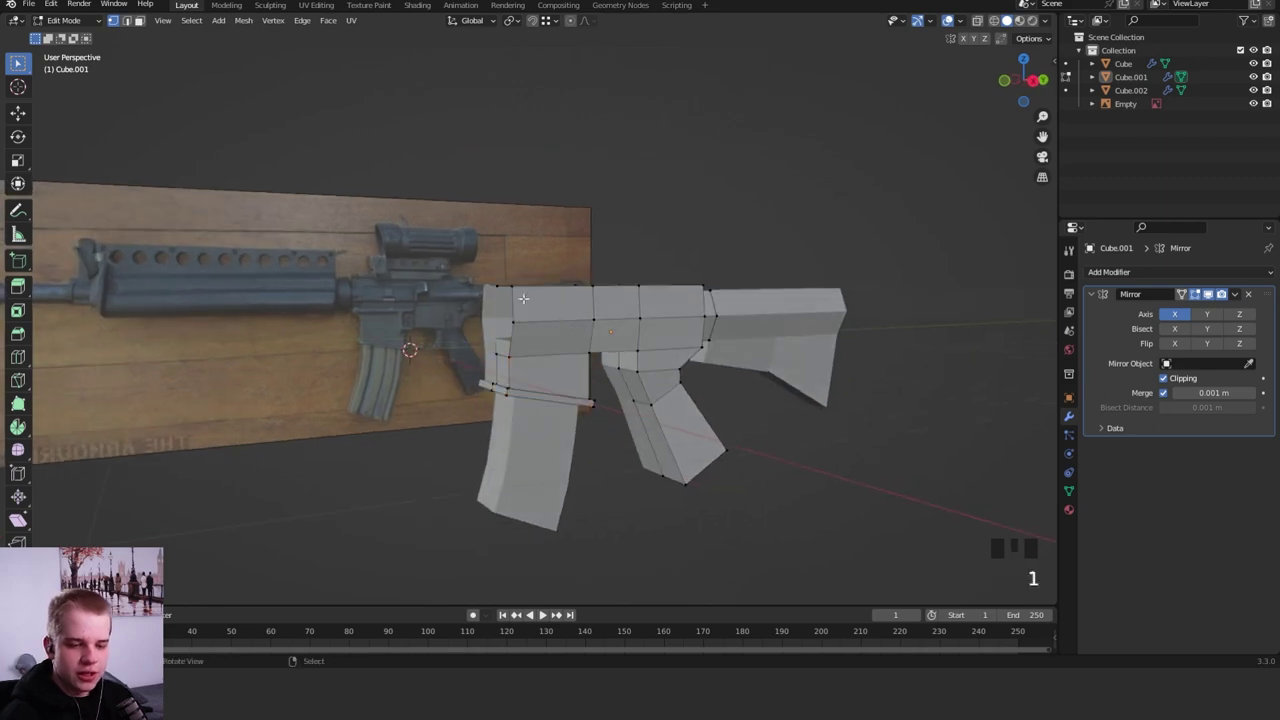
middle_click_drag(643, 266, 821, 282)
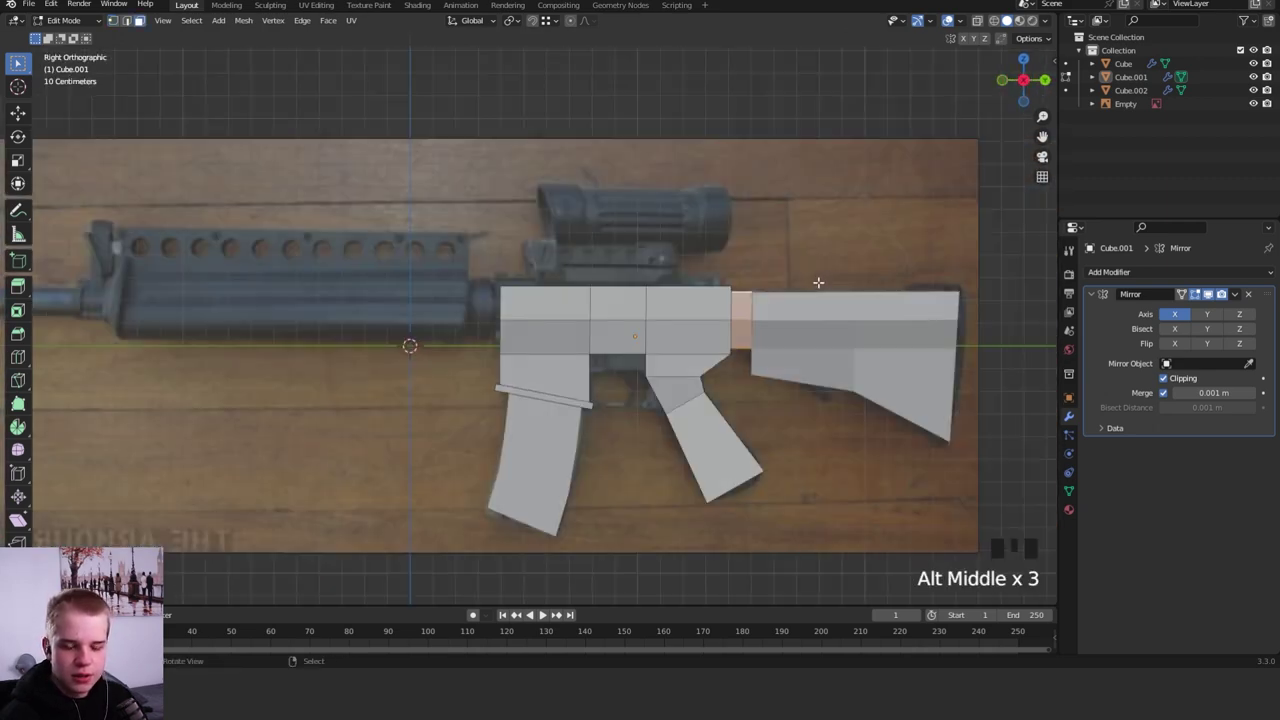
key("shift+d")
right_click(808, 273)
key("p")
left_click(802, 272)
key("Tab")
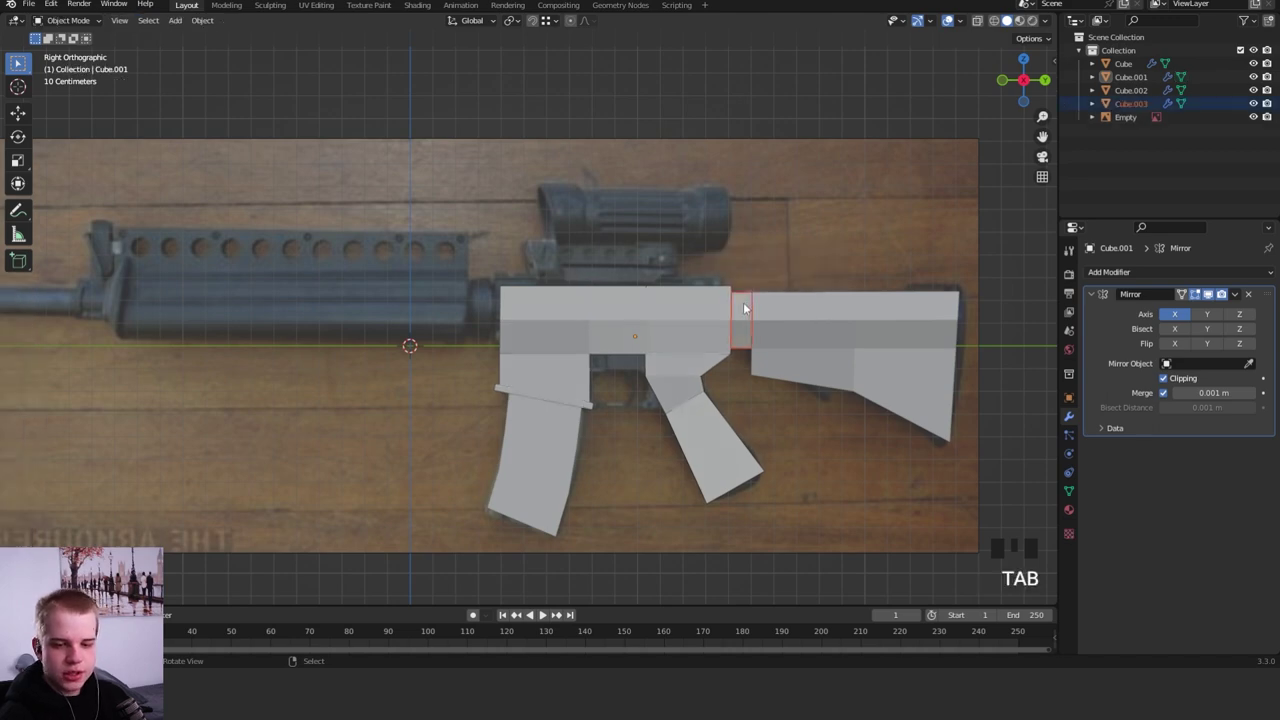
- Move the separated connector about 1.13 m along negative Y to the receiver's front end and adjust its placement
right_click(746, 300)
key("Tab")
key("a")
key("g")
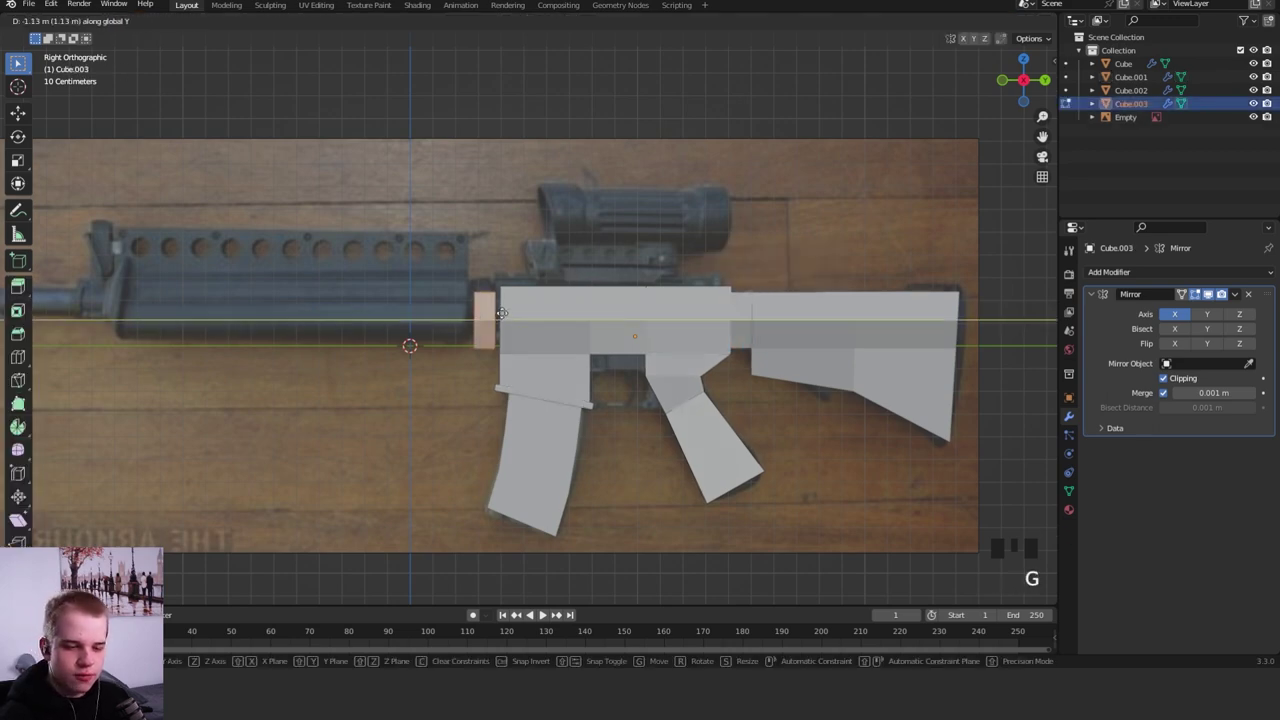
left_click(506, 313)
middle_click_drag(540, 337, 640, 300, "ctrl")
key("z")
key("z")
key("g")
left_click(512, 290)
- Extrude the front connector's forward edge loop in place and scale it up to the handguard's height
key("Tab")
middle_click_drag(570, 310, 606, 317, "alt")
key("Tab")
key("1")
key("shift+z")
key("alt+a")
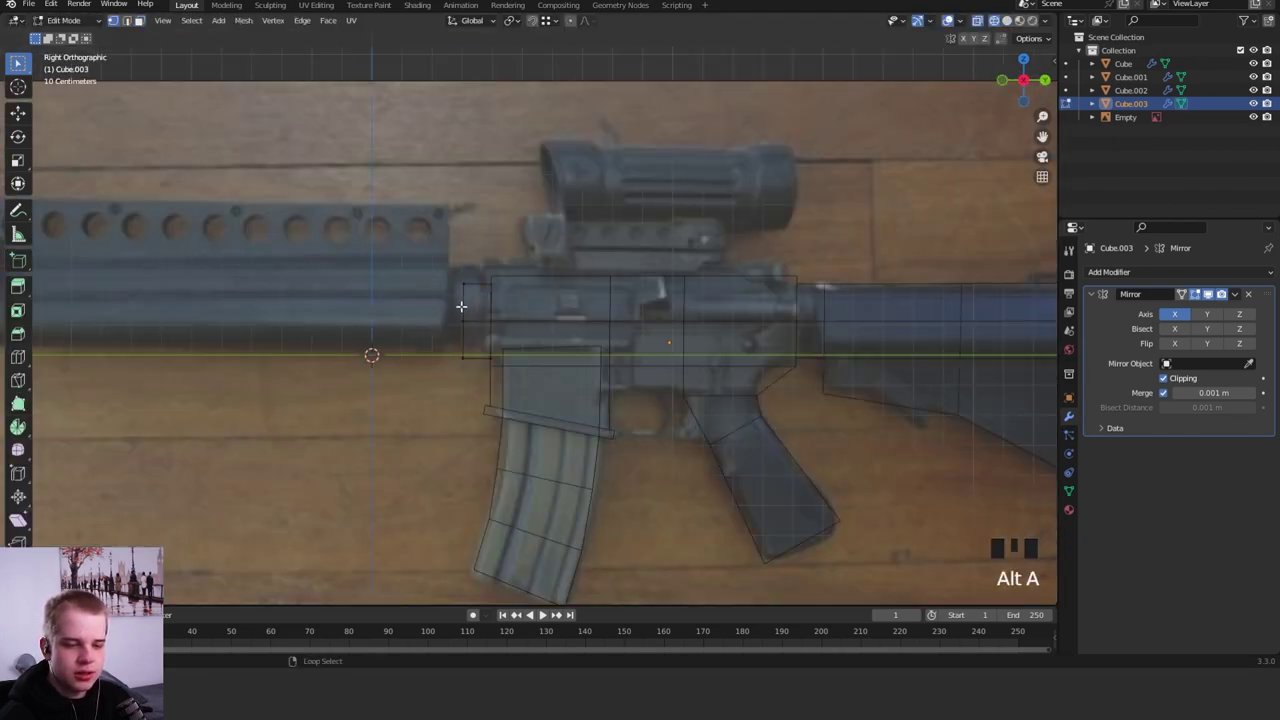
key("e")
right_click(568, 281)
key("z")
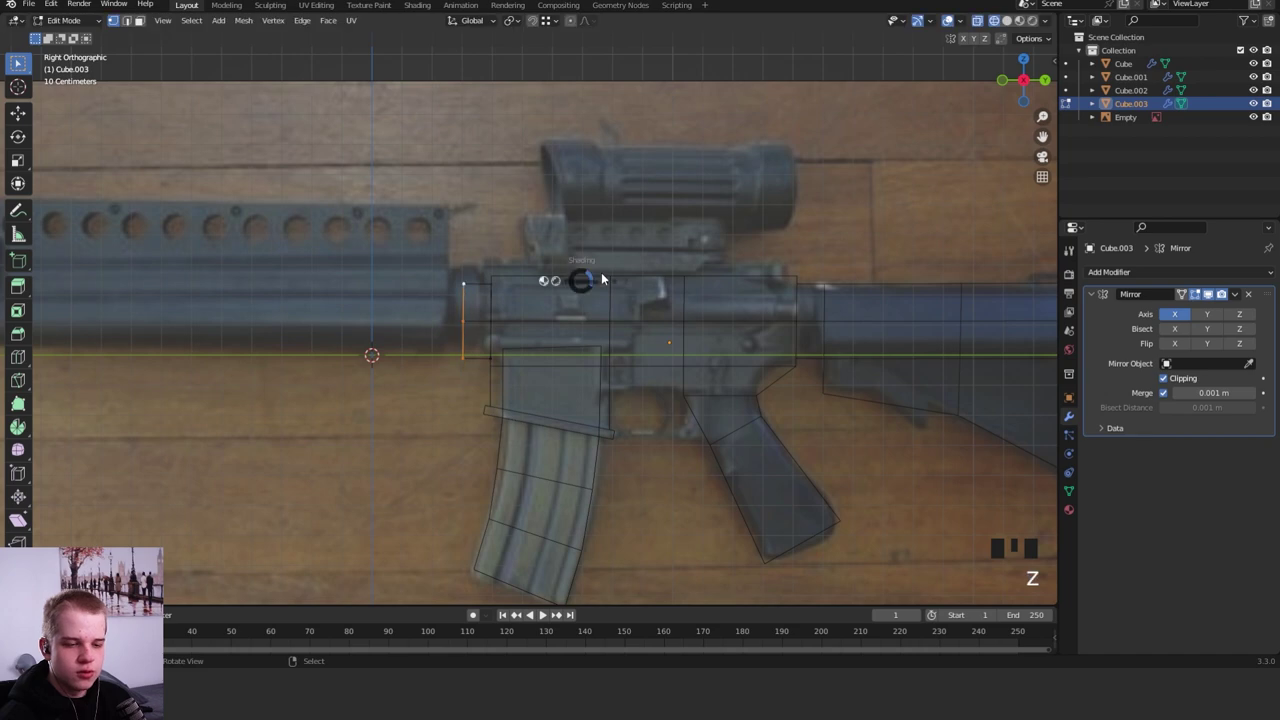
key("e")
mouse_move(608, 274)
middle_mouse_down()
mouse_move(550, 288)
mouse_move(574, 257)
mouse_move(577, 340)
middle_mouse_up()
key("s")
left_click(569, 259)
- Shift the scaled-up front loop along X to set the handguard's width
middle_click_drag(577, 340, 672, 278, "ctrl")
key("g")
key("x")
left_click(556, 293)
- Extrude the loop forward along Y to the front end of the handguard in the reference
middle_click_drag(650, 276, 685, 307, "alt")
scroll(685, 307, "down", 3)
key("e")
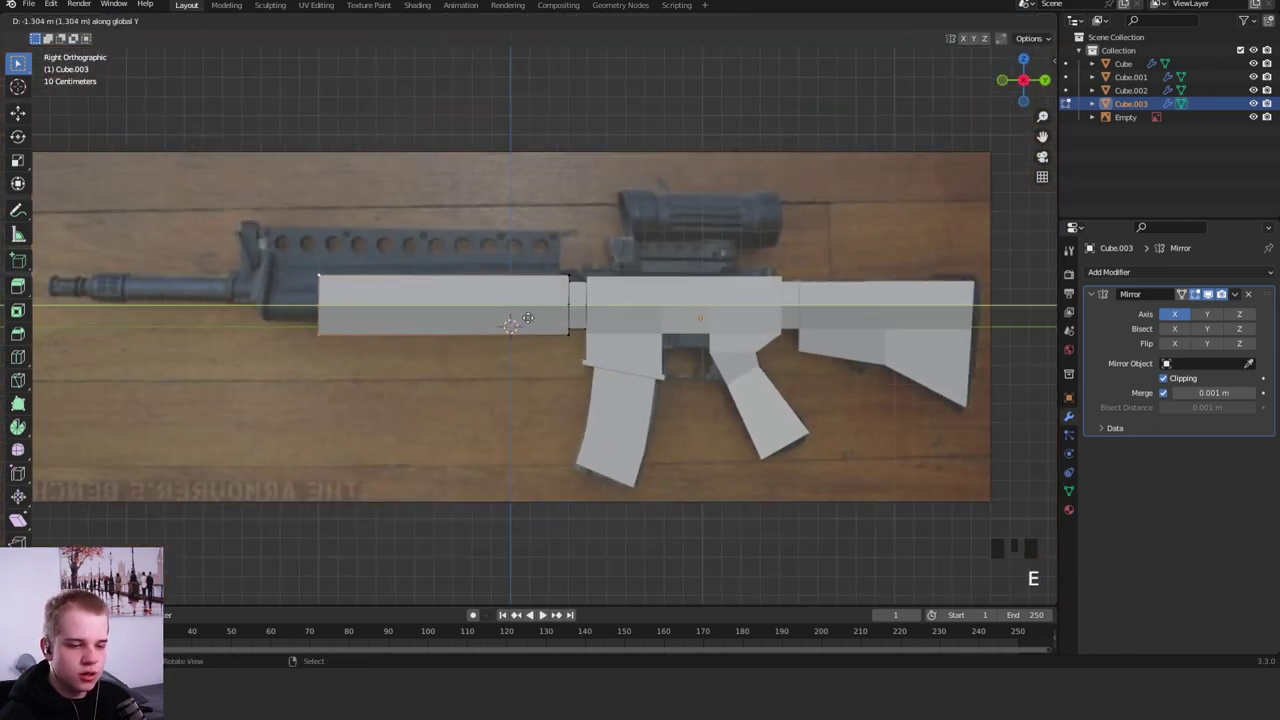
left_click(484, 320)
- Extrude the handguard's top face upward to form its raised upper section
mouse_move(509, 323)
middle_mouse_down("shift")
mouse_move(694, 302)
mouse_move(711, 314)
mouse_move(748, 271)
mouse_move(729, 340)
mouse_move(625, 321)
mouse_move(700, 306)
mouse_move(612, 310)
middle_mouse_up("shift")
key("Tab")
key("shift+z")
key("Tab")
key("3")
key("shift+z")
key("e")
right_click(608, 311)
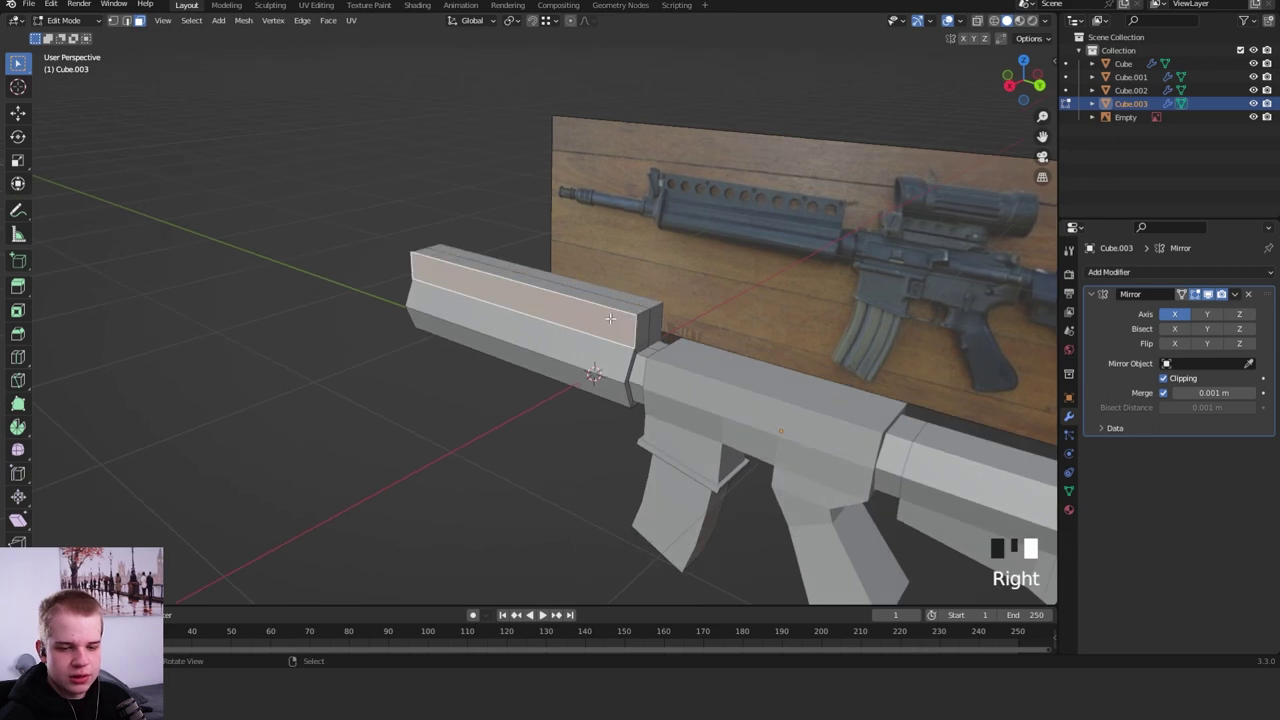
key("g")
key("y")
right_click(614, 314)
key("g")
key("y")
right_click(626, 306)
- Move the handguard's upper side edge inward along X to taper the raised section
key("2")
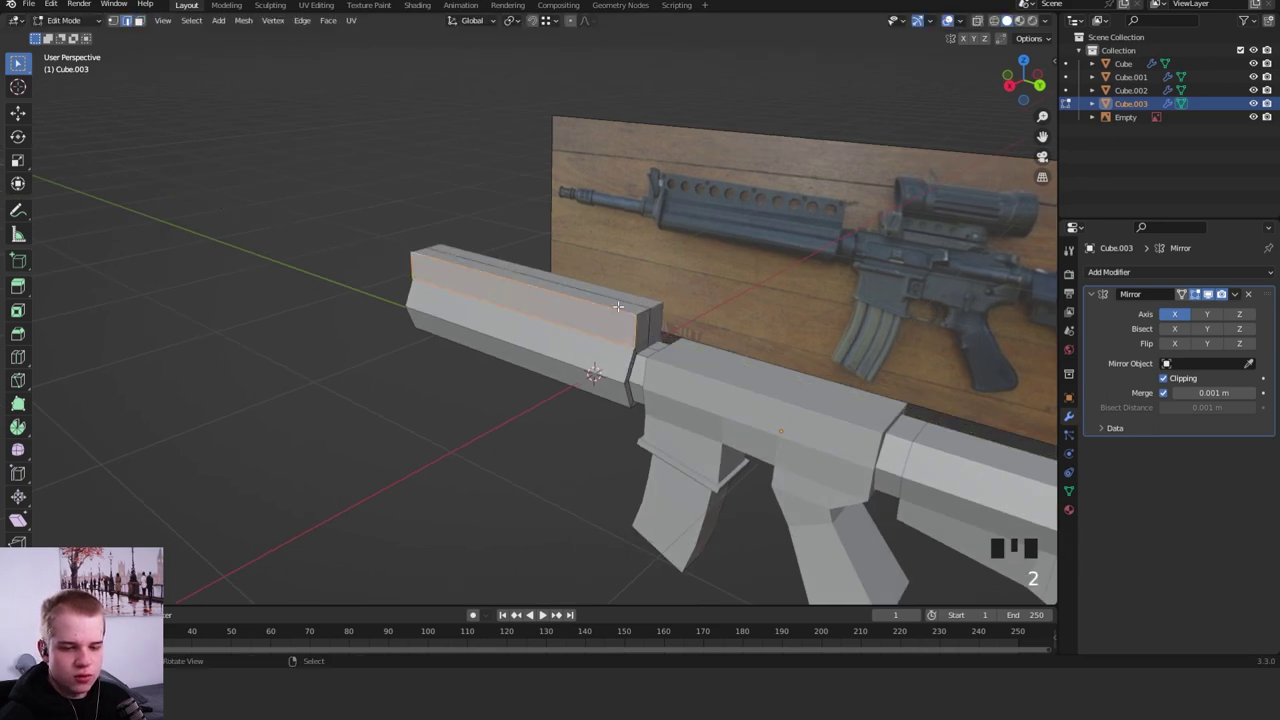
left_click(616, 305)
key("g")
key("y")
key("x")
left_click(621, 299)
key("Tab")
key("alt+a")
middle_click_drag(758, 283, 430, 365)
key("Tab")
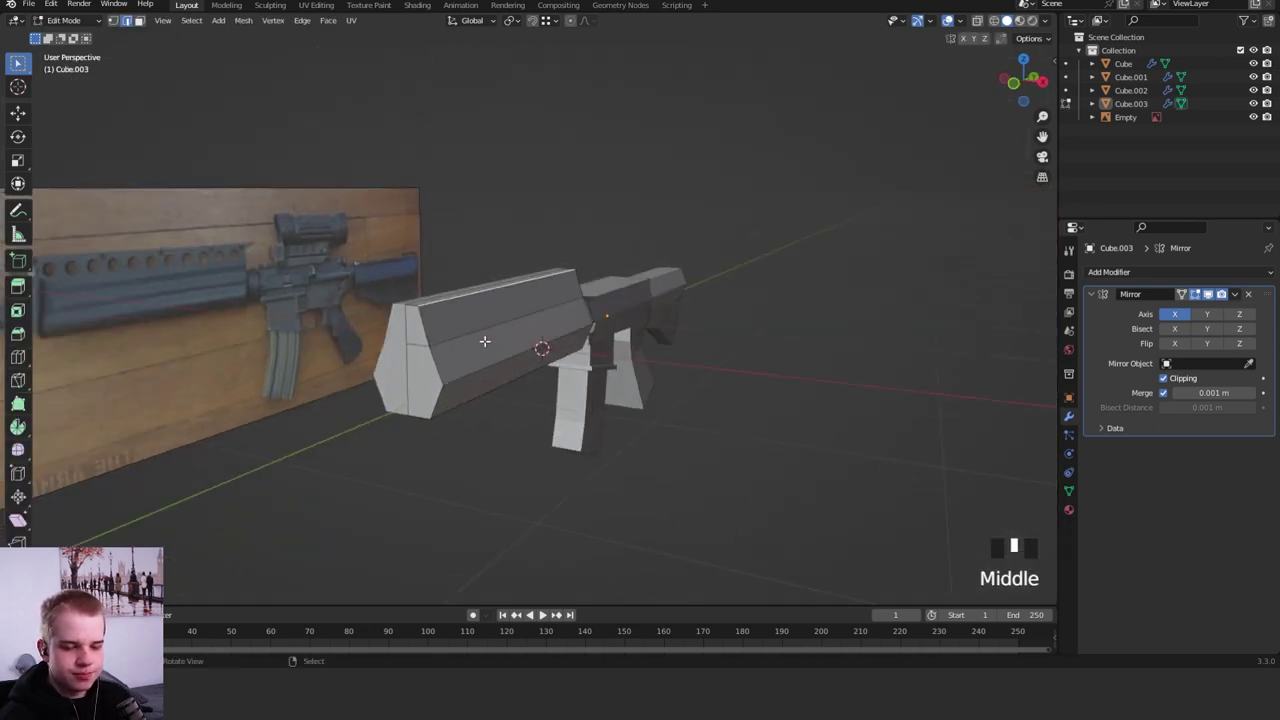
- Inset the handguard's lower front face by about 0.27 m to outline the barrel's cross-section
right_click(426, 368)
middle_click_drag(580, 317, 642, 284)
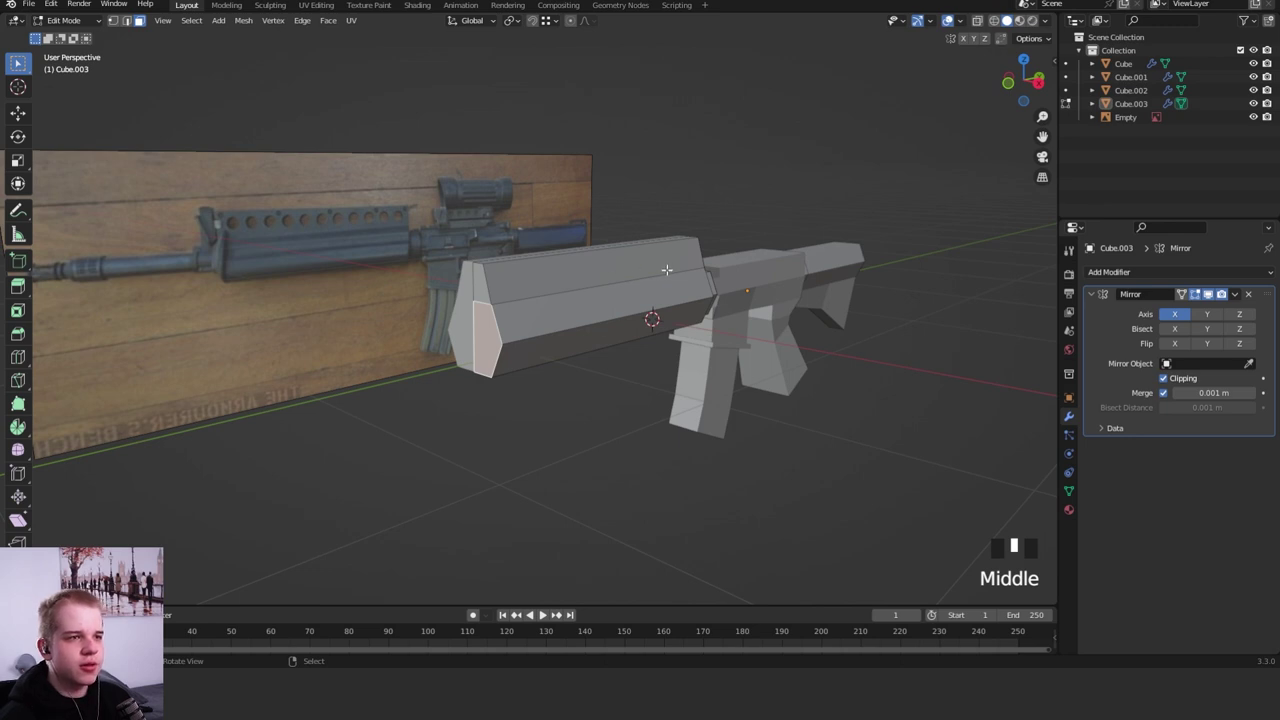
middle_click_drag(662, 270, 694, 280)
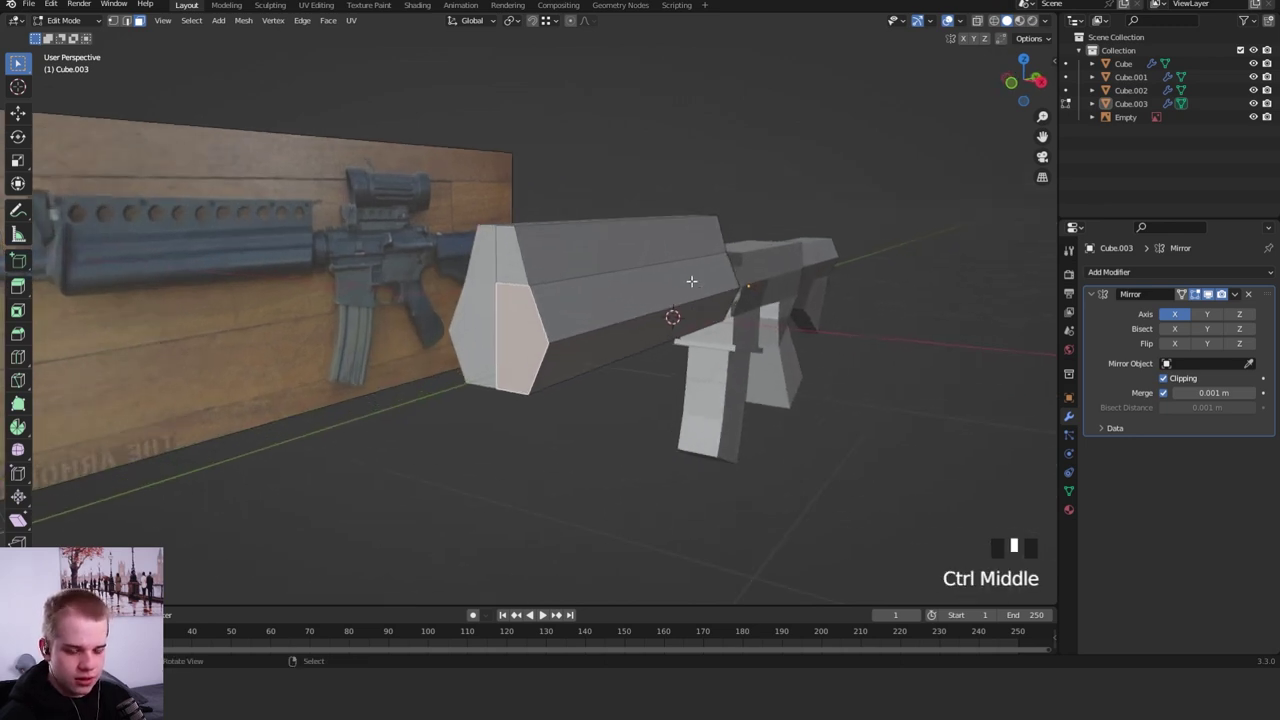
key("u")
left_click(691, 284)
key("i")
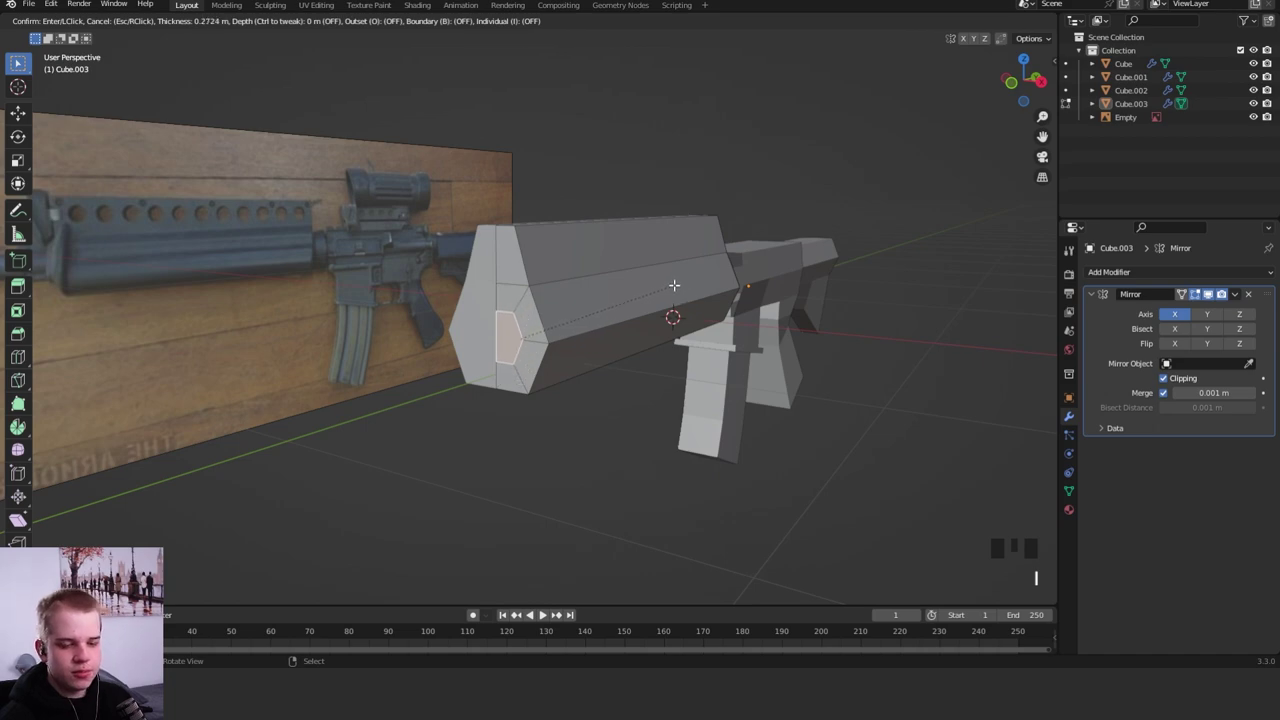
left_click(674, 285)
- Extrude the inset face forward and align its end along Y with the barrel's tip in the reference
middle_click_drag(674, 285, 668, 390, "alt")
key("e")
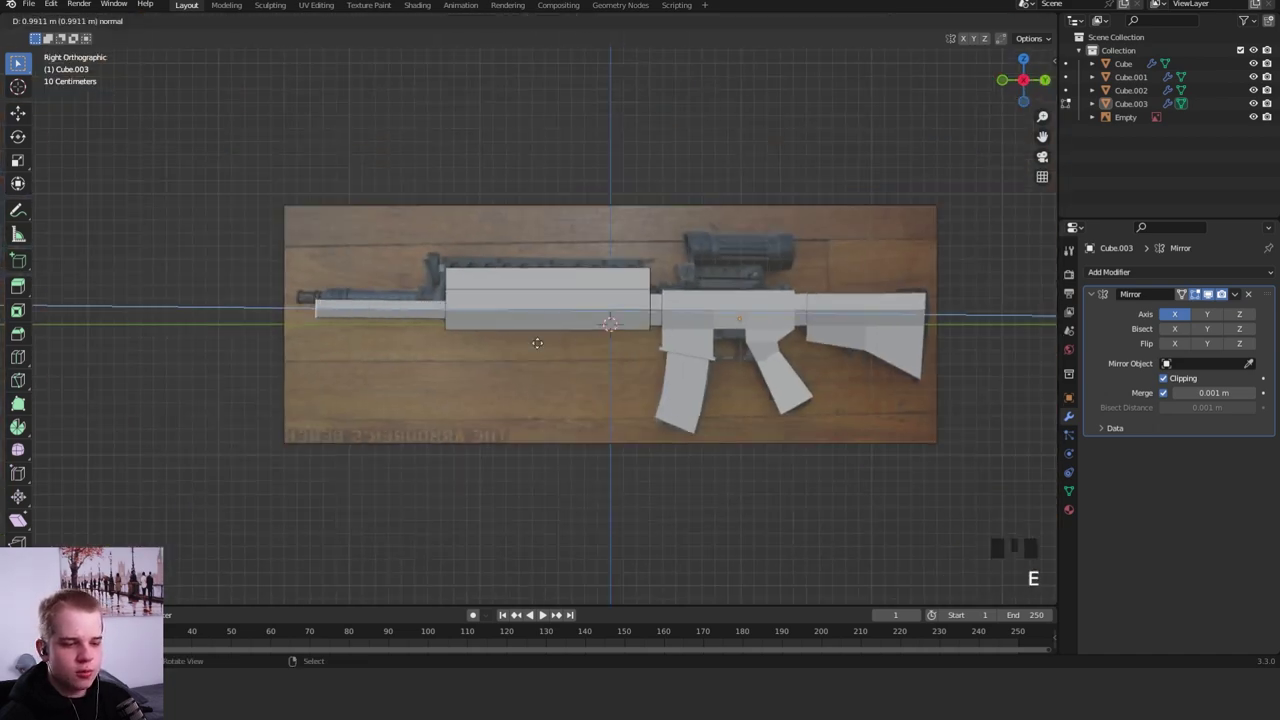
left_click(523, 338)
middle_click_drag(523, 338, 600, 356, "shift")
key("shift+z")
middle_click_drag(474, 371, 532, 320, "ctrl")
key("g")
key("y")
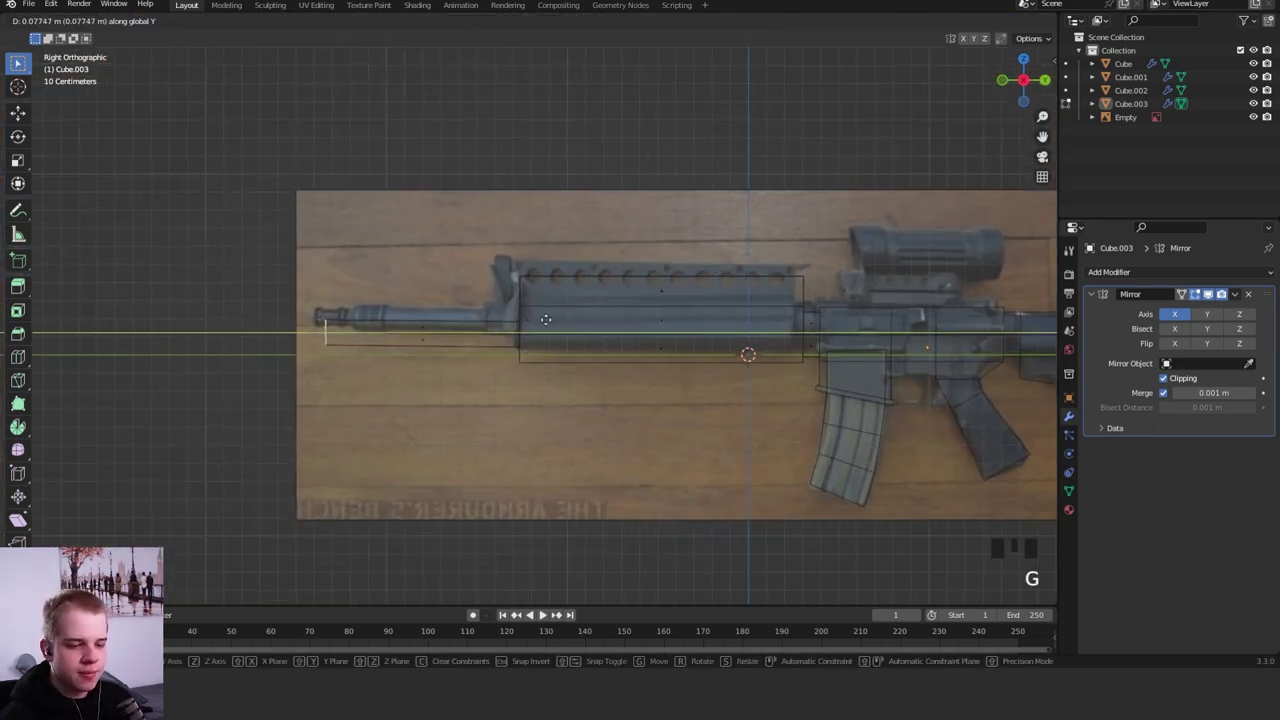
left_click(600, 318)
- Try a scaled-down extrusion and an inset on the barrel's front face, and undo both
key("alt+z")
middle_click_drag(626, 316, 672, 292)
key("e")
right_click(666, 290)
key("s")
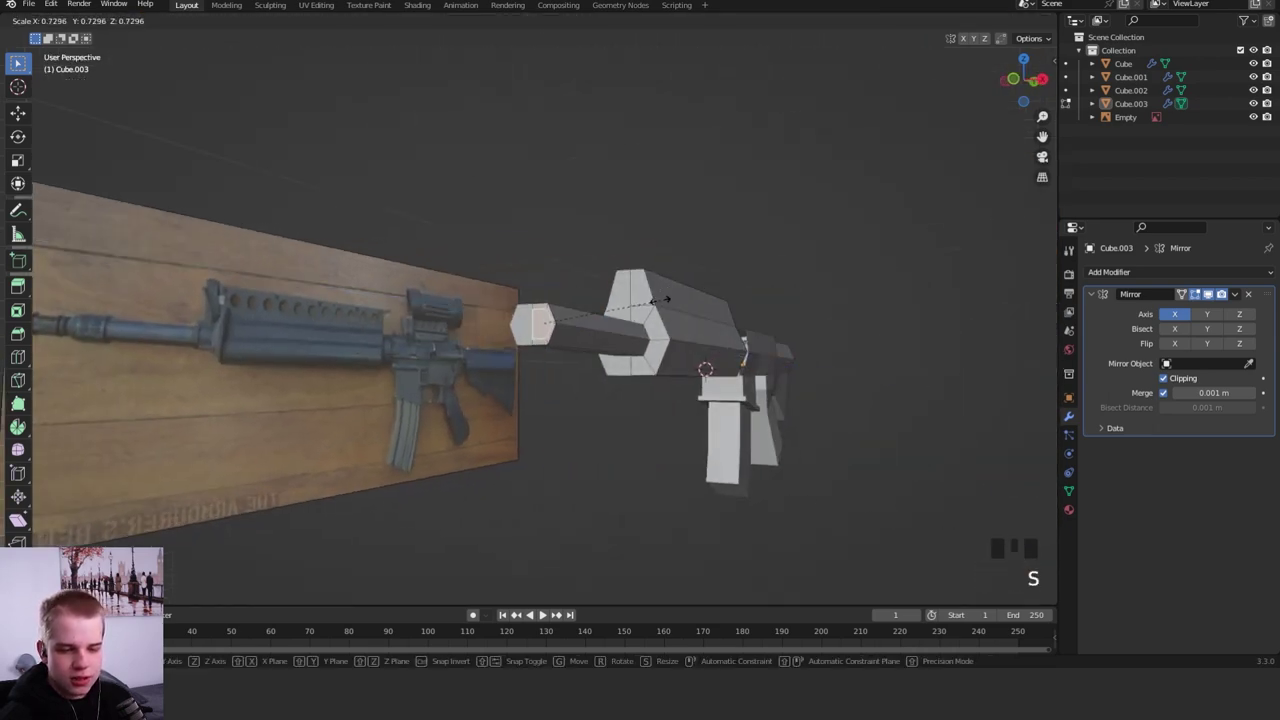
left_click(655, 298)
key("i")
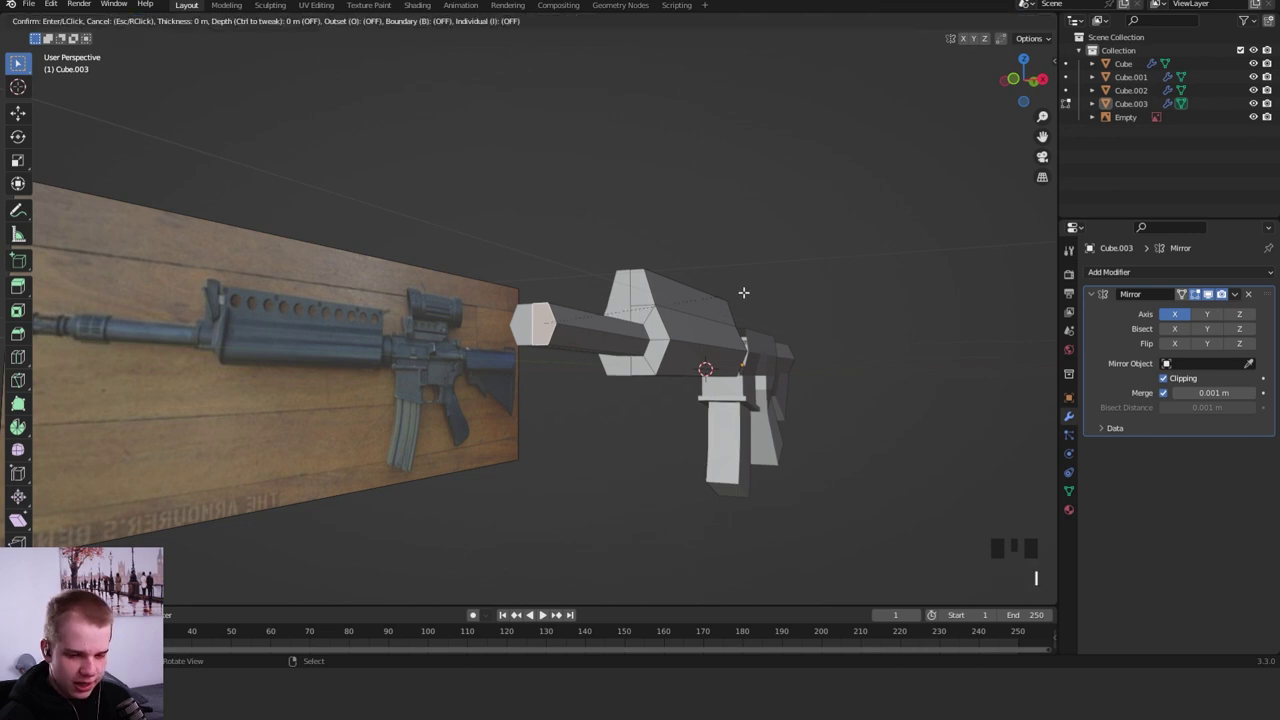
left_click(686, 313)
middle_click_drag(686, 313, 598, 331, "alt")
key("e")
key("ctrl+z")
key("ctrl+z")
key("ctrl+z")
key("ctrl+z")
- Move the barrel's end face back along Y to where the muzzle device starts in the reference
key("g")
key("y")
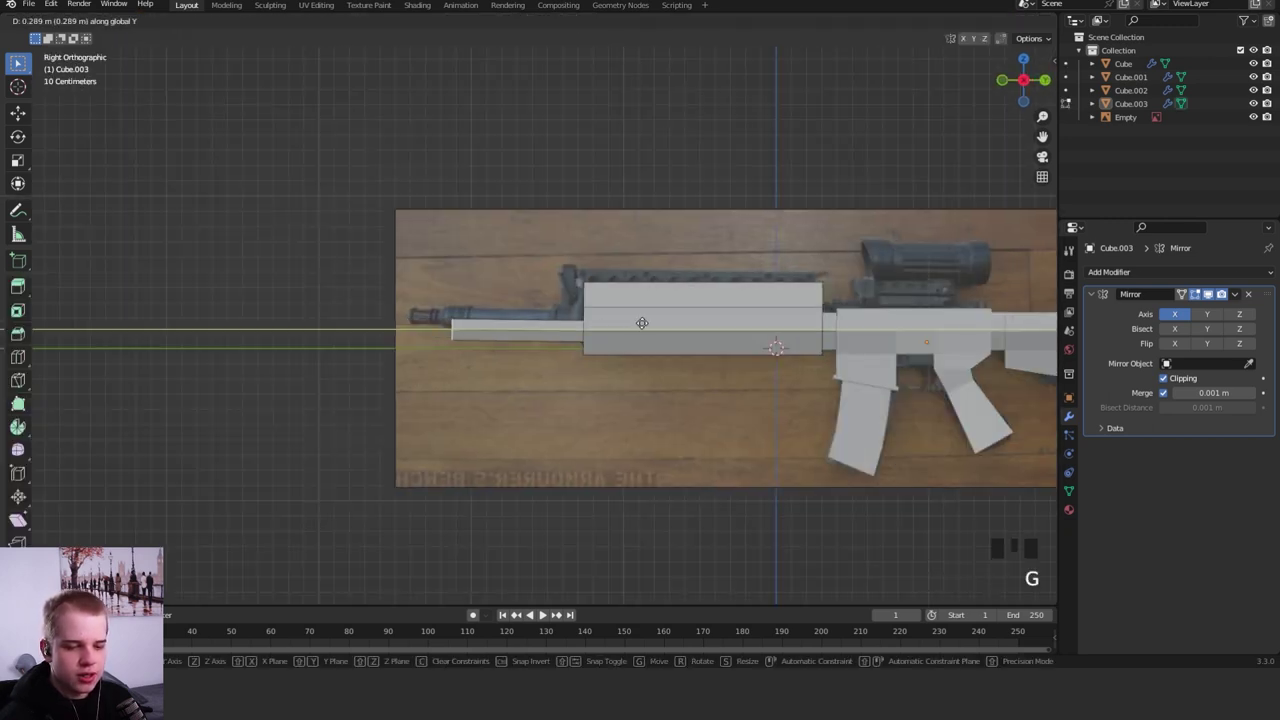
left_click(631, 324)
- Extrude the barrel's end face in place, enlarge it, and extrude it forward to form the muzzle device
key("z")
key("e")
right_click(630, 296)
key("z")
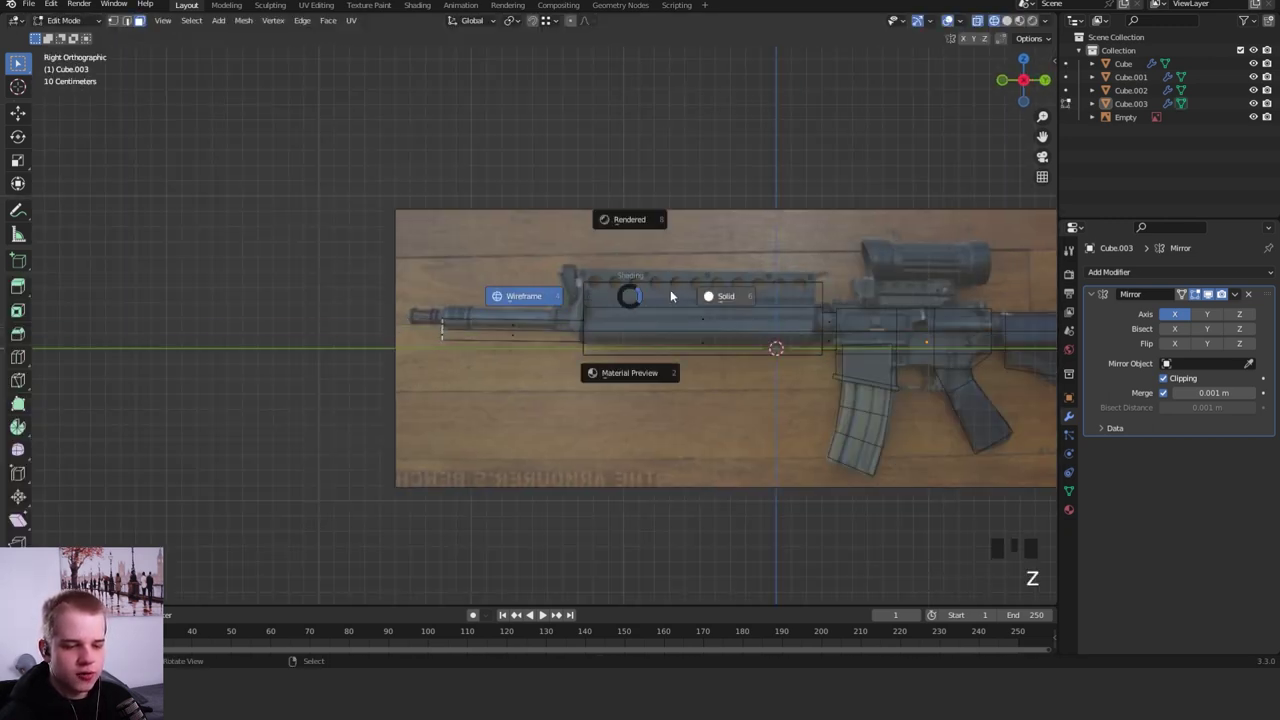
left_click(670, 295)
key("ctrl+z")
key("s")
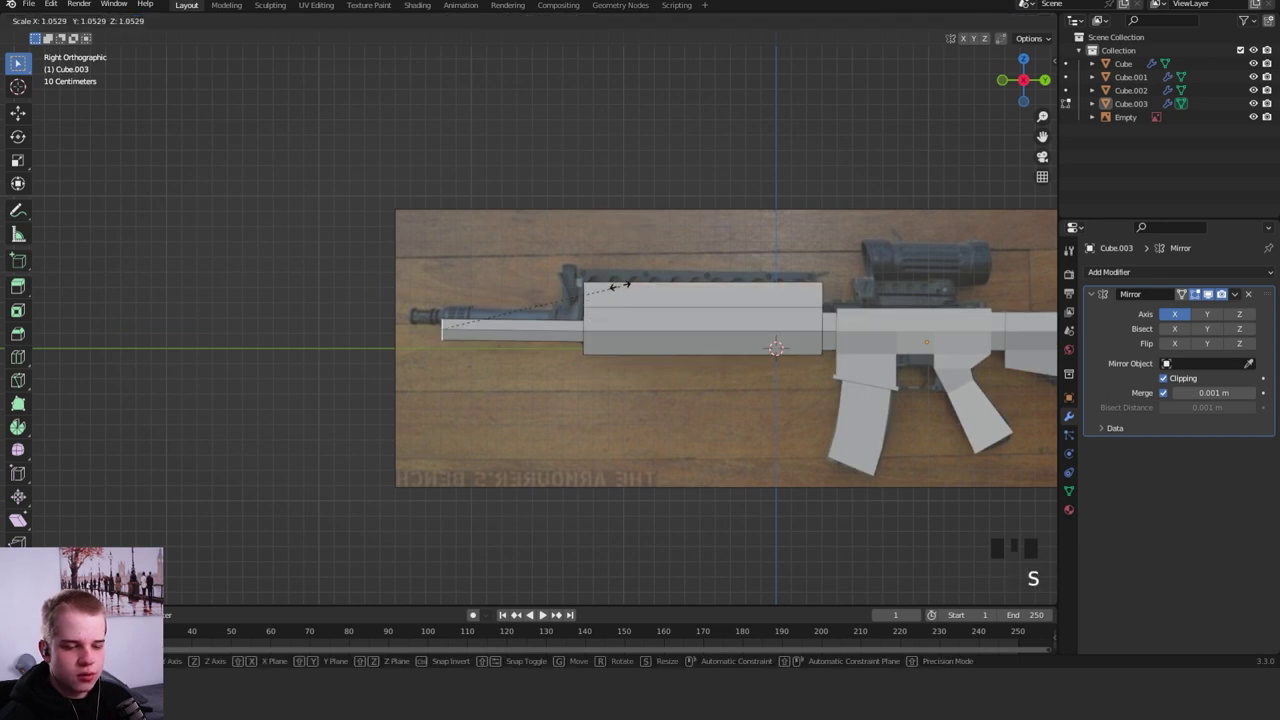
key("s")
left_click(655, 254)
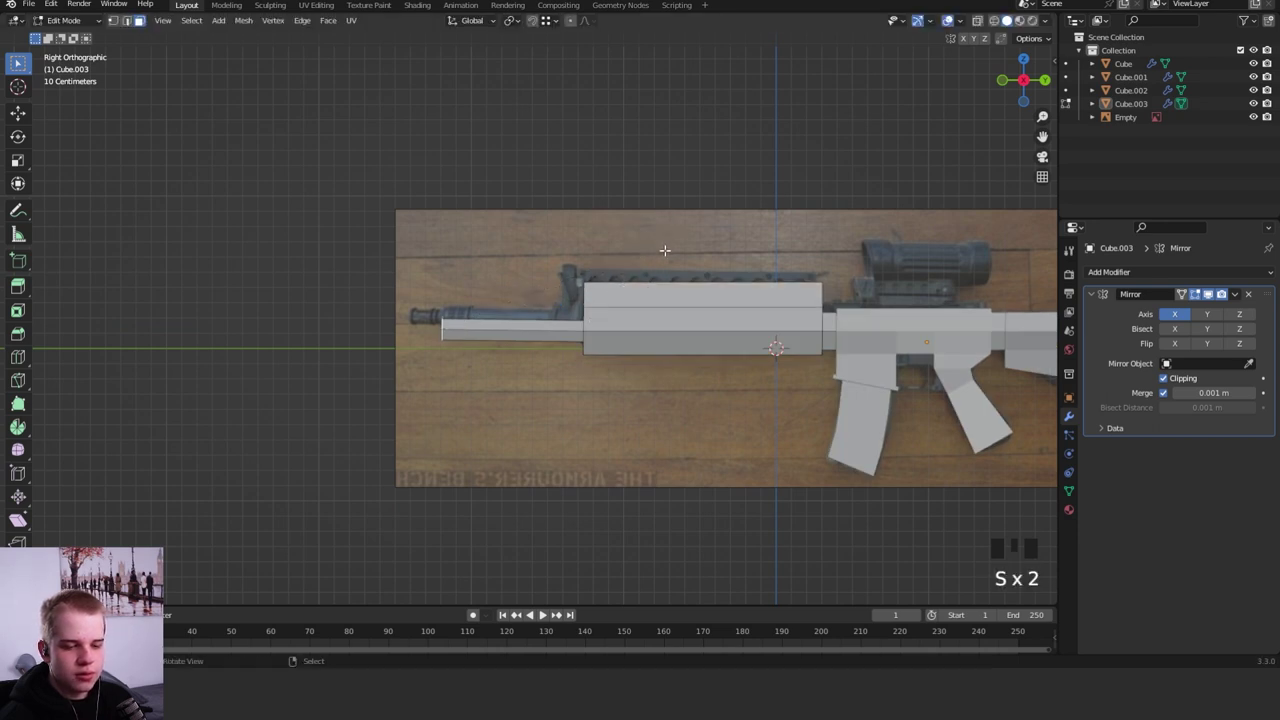
key("e")
left_click(625, 255)
- Select the face loop around the muzzle device and nudge it slightly along Y
middle_click_drag(626, 254, 558, 278)
middle_click_drag(558, 278, 690, 285, "shift")
scroll(640, 270, "up", 4)
key("3")
right_click(499, 320, "alt+shift")
middle_click_drag(499, 318, 623, 283)
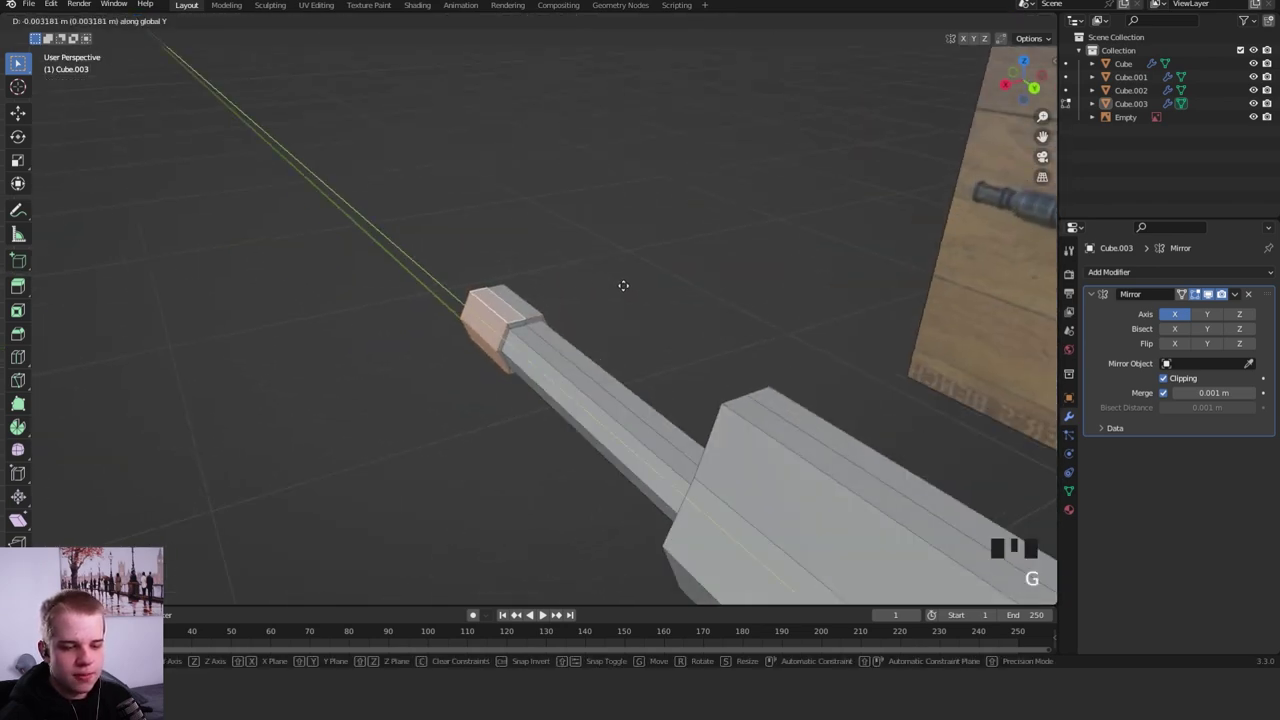
key("Tab")
middle_click_drag(697, 225, 737, 243, "ctrl")
key("Tab")
key("Tab")
key("Tab")
- Select all of the muzzle device's vertices and move them inward along X to narrow it
key("1")
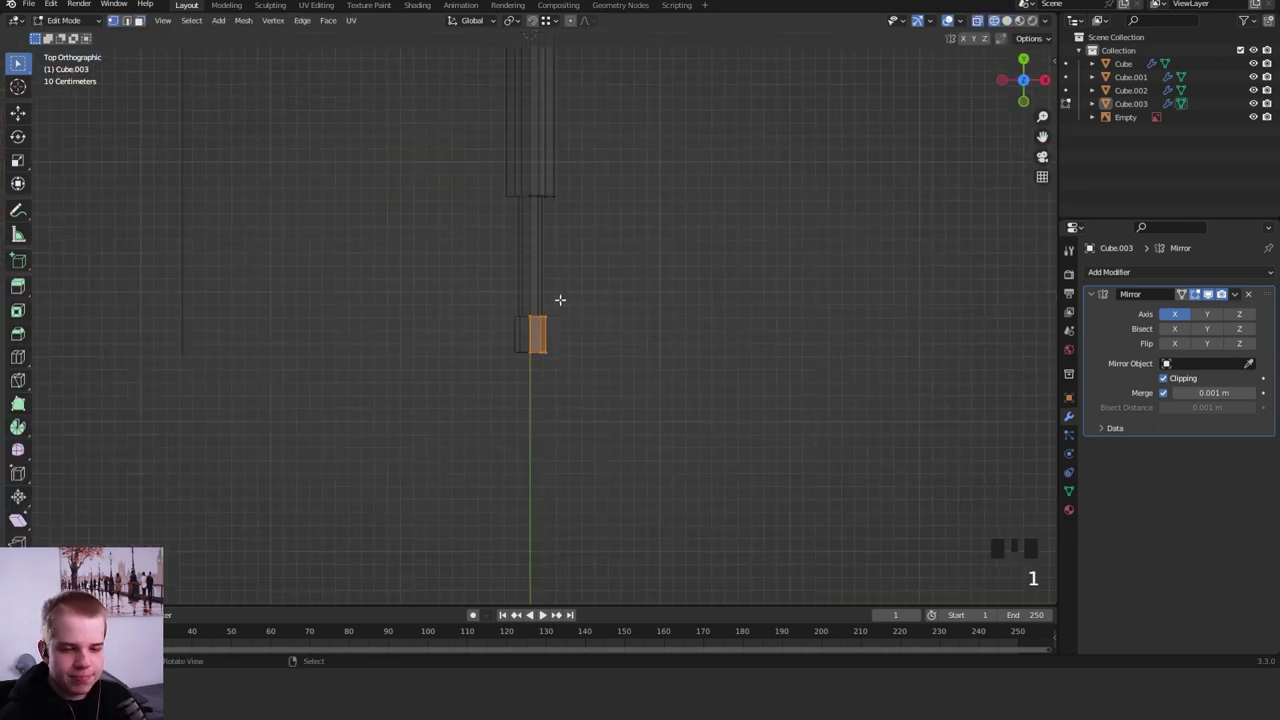
middle_click_drag(560, 297, 534, 440, "shift")
left_click_drag(501, 490, 570, 303)
key("z")
left_click(666, 334)
key("g")
key("x")
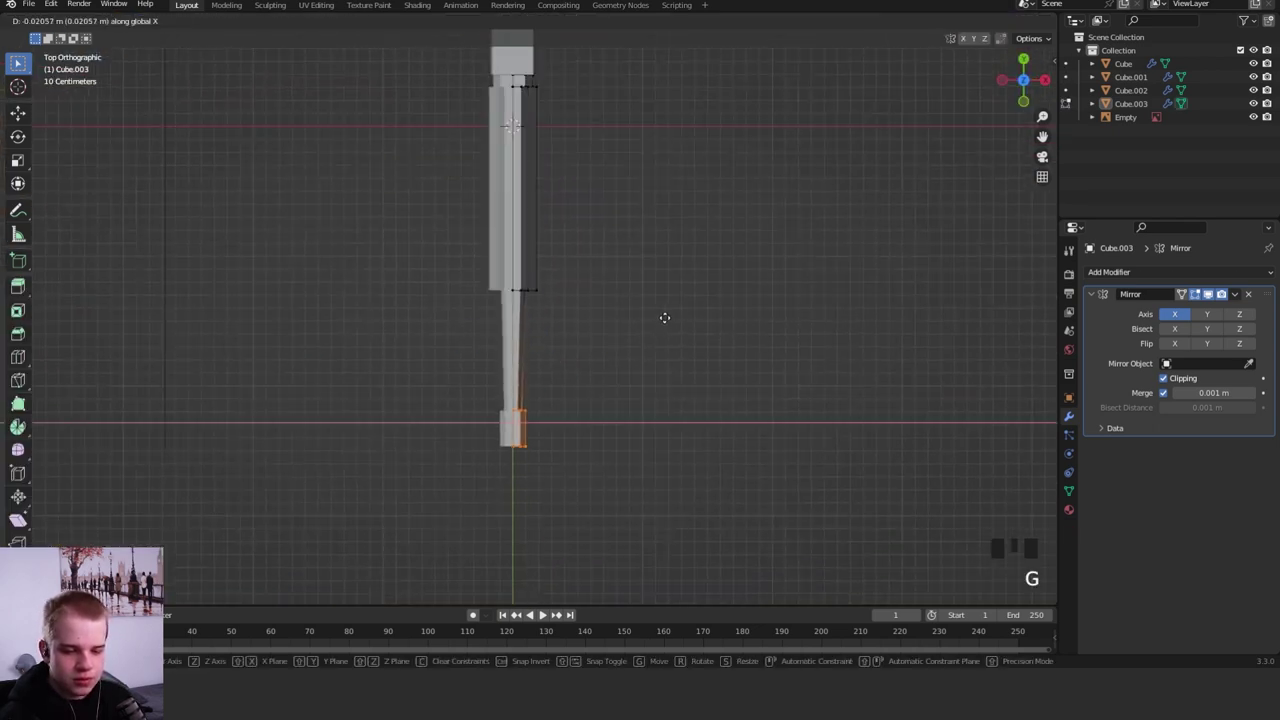
left_click(680, 310)
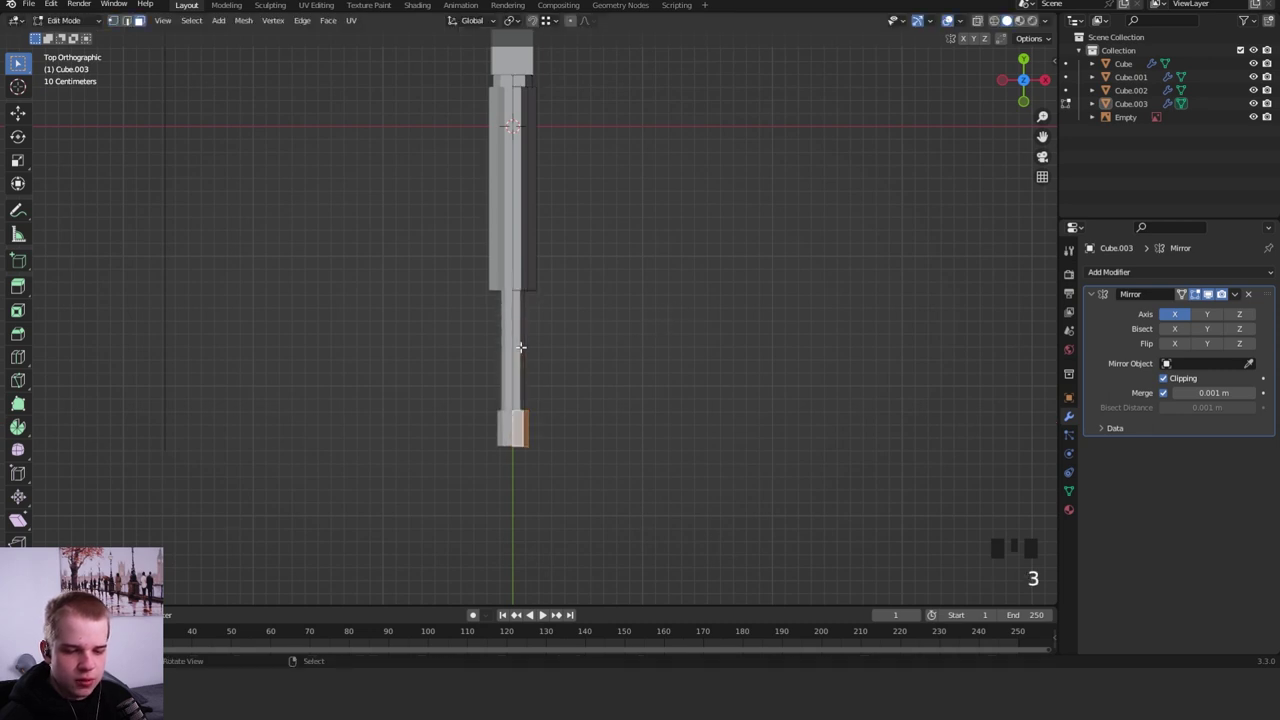
- Shift the barrel's side faces together with the muzzle device's faces along X
key("g")
key("x")
left_click(631, 349)
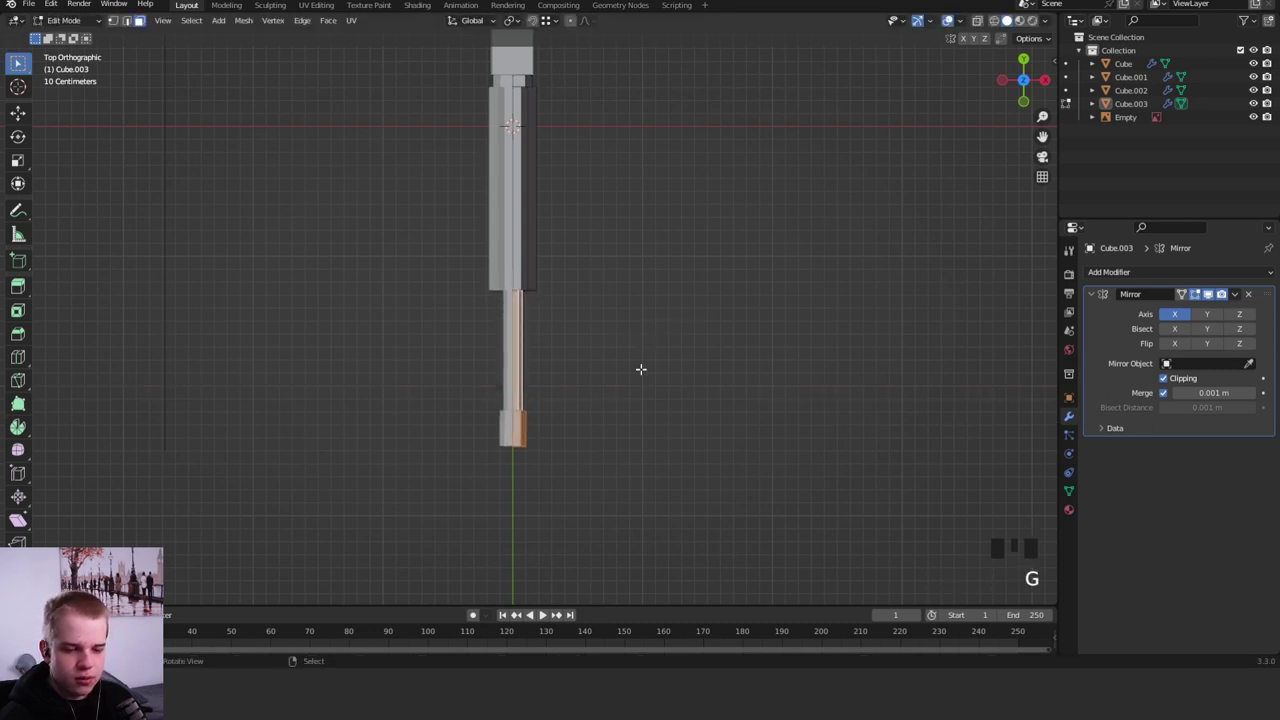
- Fine-tune the muzzle device's width along X until its front forms an even hexagon
middle_click_drag(640, 371, 698, 292, "alt")
key("g")
left_click(721, 273)
key("Tab")
key("Tab")
key("g")
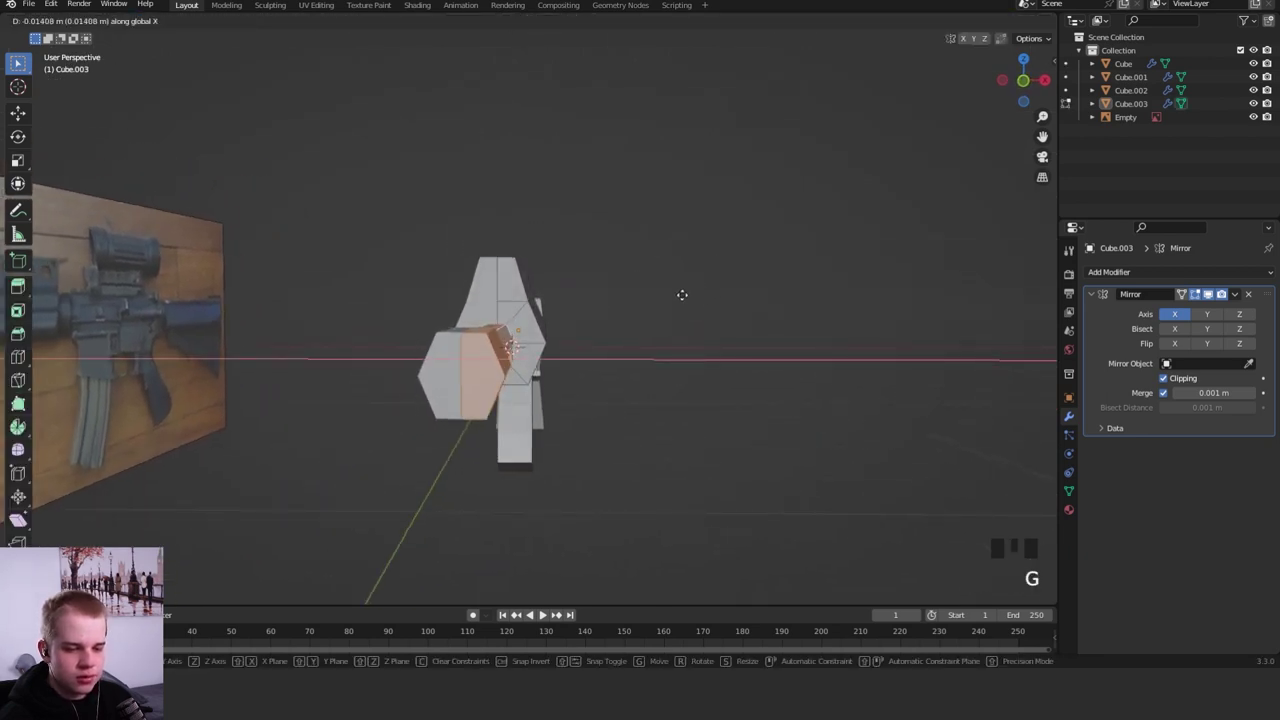
left_click(684, 294)
key("Tab")
key("Tab")
key("g")
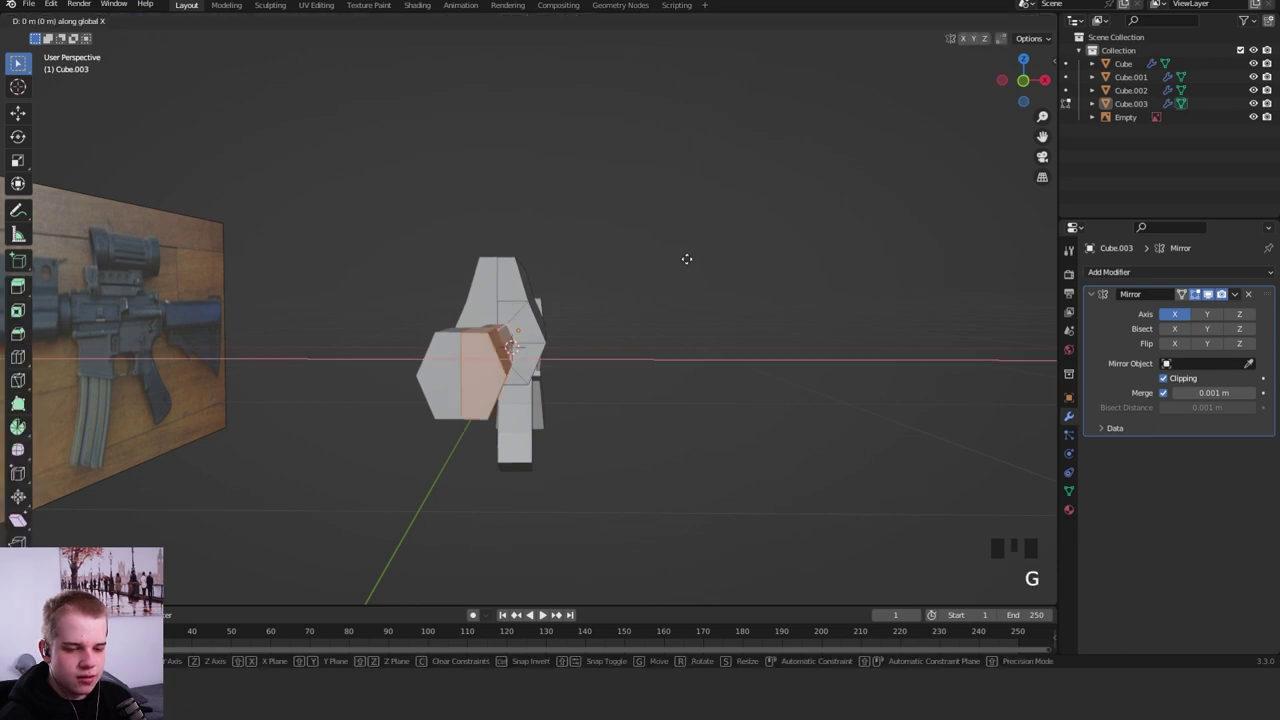
left_click(698, 259)
key("Tab")
mouse_move(606, 286)
middle_mouse_down()
mouse_move(583, 297)
mouse_move(751, 229)
mouse_move(594, 251)
mouse_move(731, 291)
mouse_move(657, 297)
mouse_move(699, 298)
mouse_move(660, 343)
mouse_move(645, 314)
mouse_move(676, 297)
middle_mouse_up()
scroll(660, 341, "up", 4)
- Raise the receiver's top faces along Z to match the receiver's height in the reference
key("z")
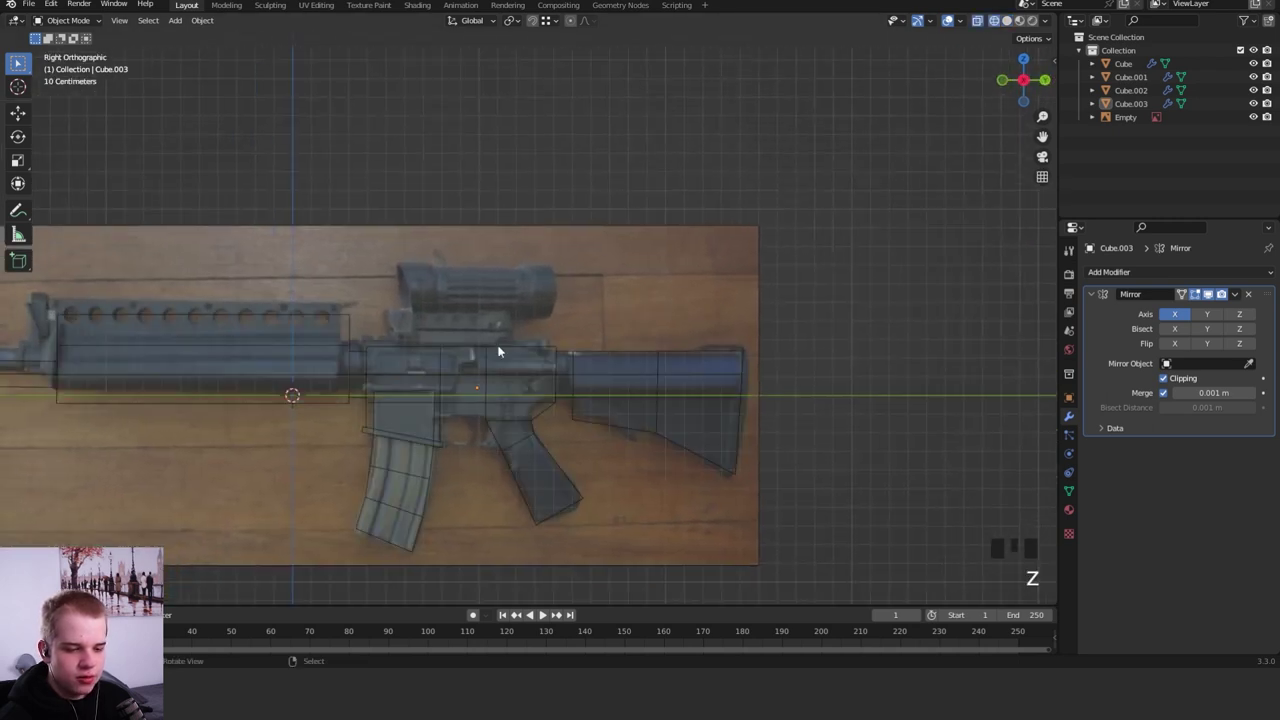
left_click(508, 355)
key("z")
left_click(568, 352)
right_click(526, 349)
key("Tab")
key("z")
middle_click_drag(526, 349, 485, 389)
key("z")
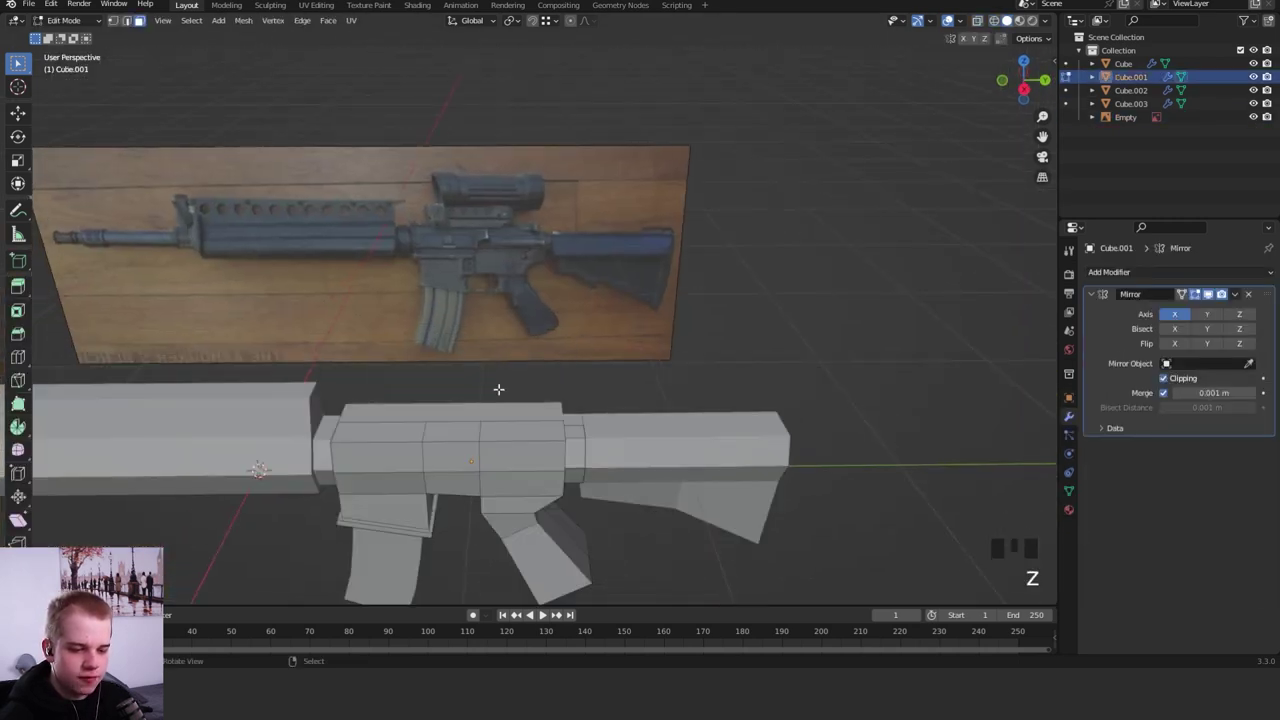
middle_click_drag(506, 428, 496, 417, "alt")
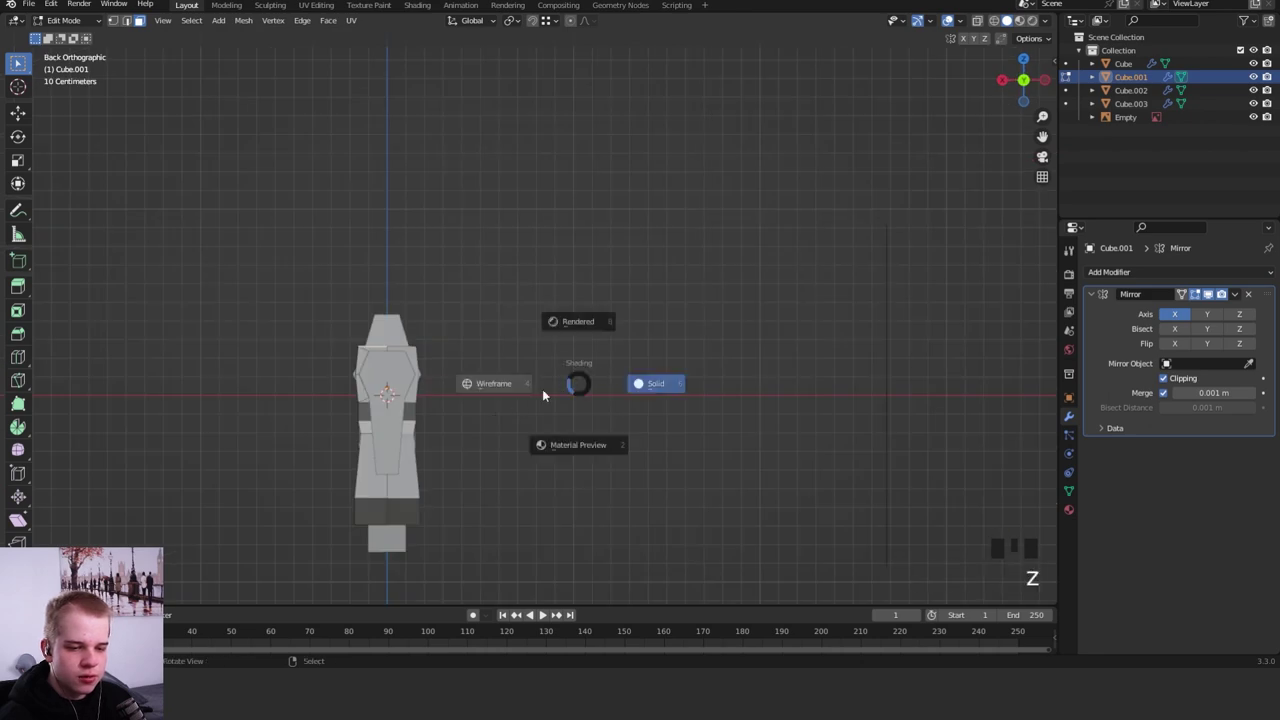
middle_click_drag(557, 390, 657, 362, "alt")
scroll(657, 362, "up", 2)
key("z")
key("g")
key("z")
left_click(703, 289)
- Duplicate the receiver's top faces and separate the copy into its own object
key("Tab")
mouse_move(703, 289)
middle_mouse_down()
mouse_move(712, 313)
mouse_move(645, 350)
mouse_move(668, 328)
mouse_move(637, 291)
middle_mouse_up()
key("Tab")
key("Tab")
key("z")
key("Tab")
key("shift+d")
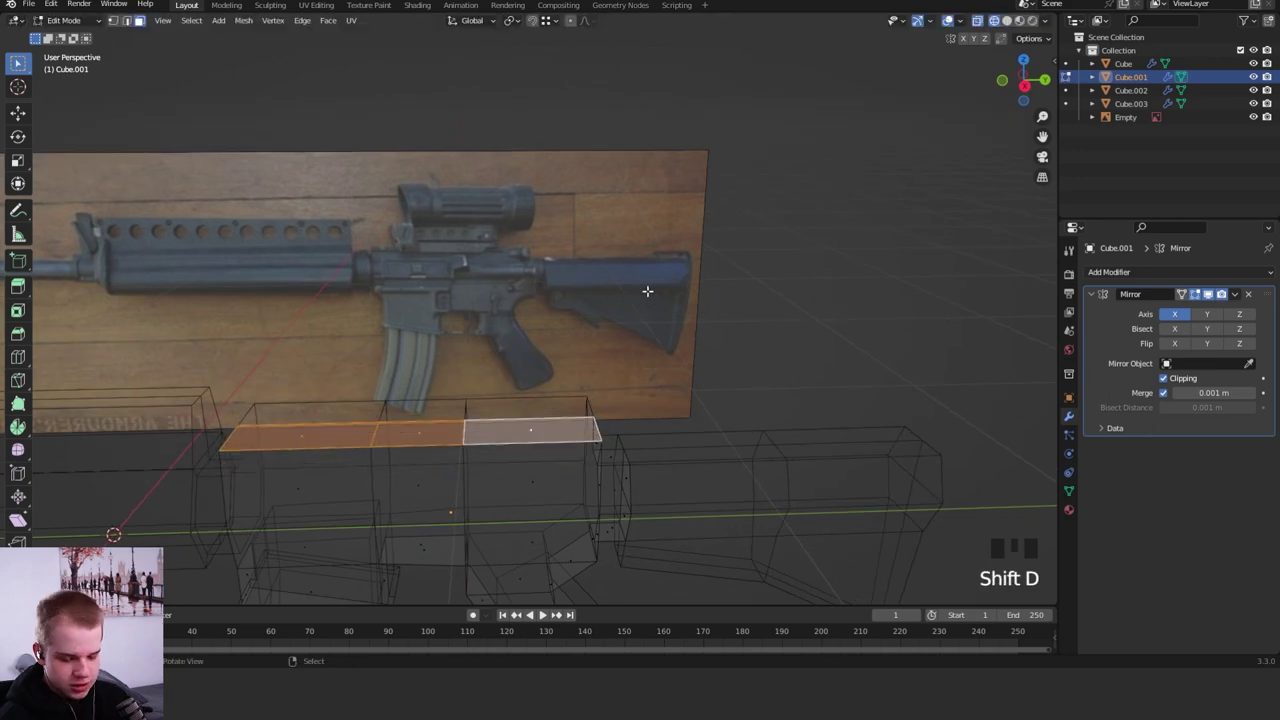
key("p")
key("s")
- Fit the separated strip's end vertices to the scope mount's length and remove its middle vertices
key("Tab")
right_click(560, 423)
key("Tab")
middle_click_drag(566, 417, 604, 400, "alt")
middle_click_drag(604, 400, 644, 384, "alt")
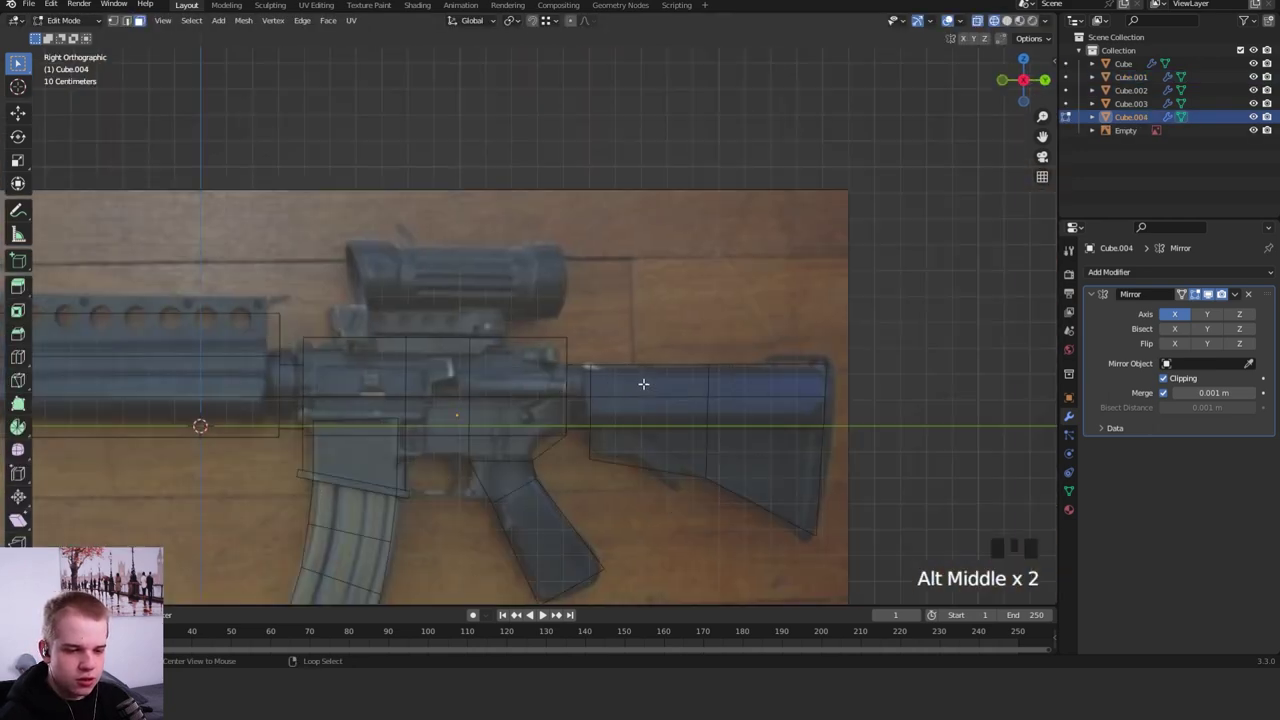
key("g")
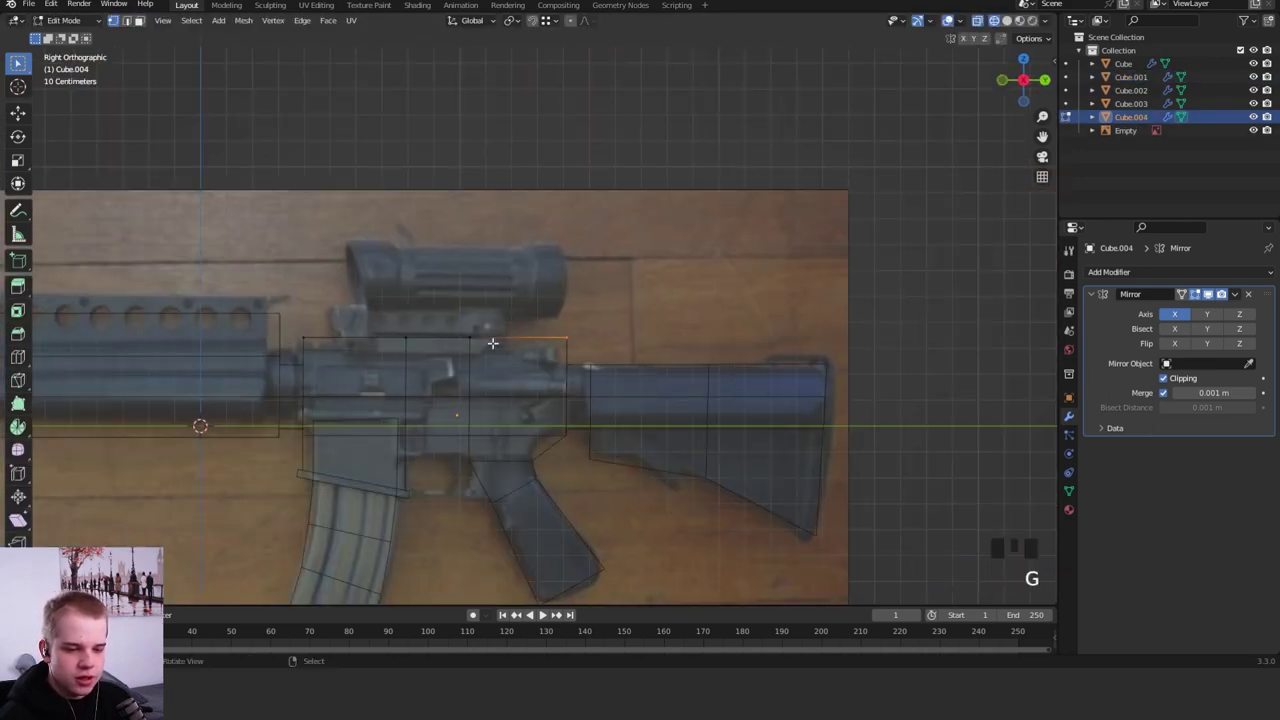
left_click(542, 303)
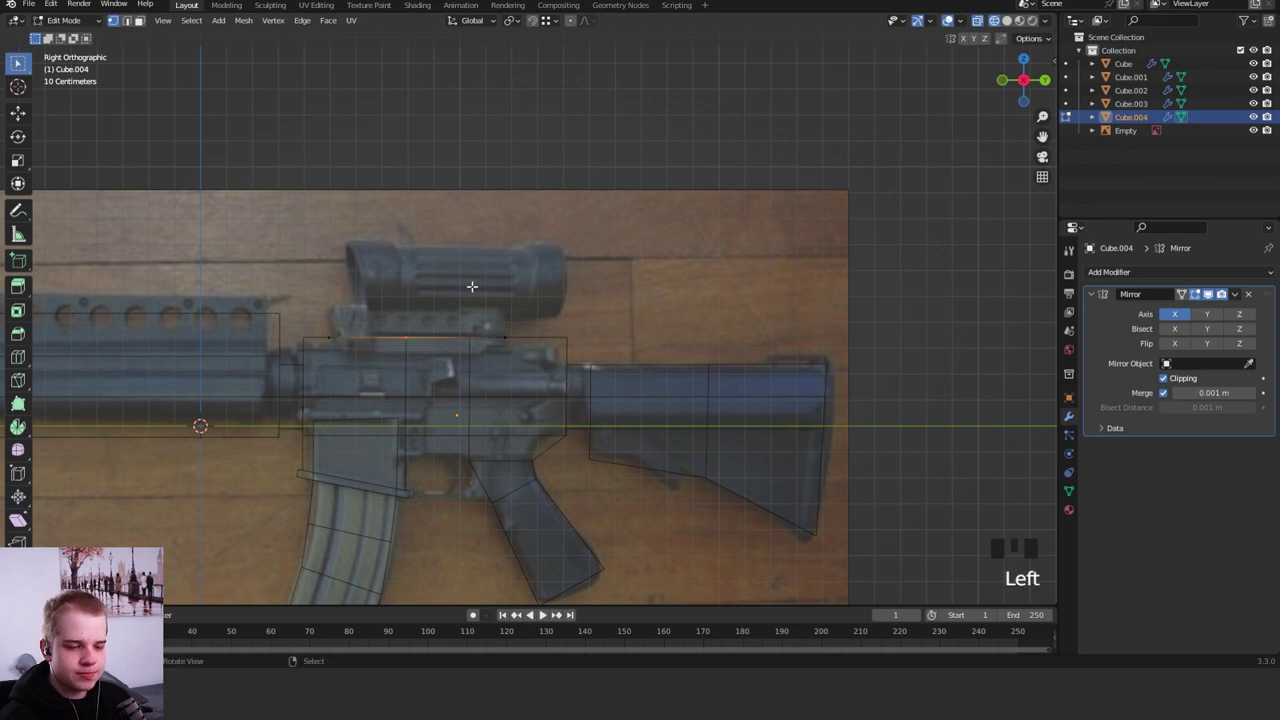
key("x")
left_click(521, 384)
- Extrude the strip upward along Z to the top of the scope mount in the reference
key("e")
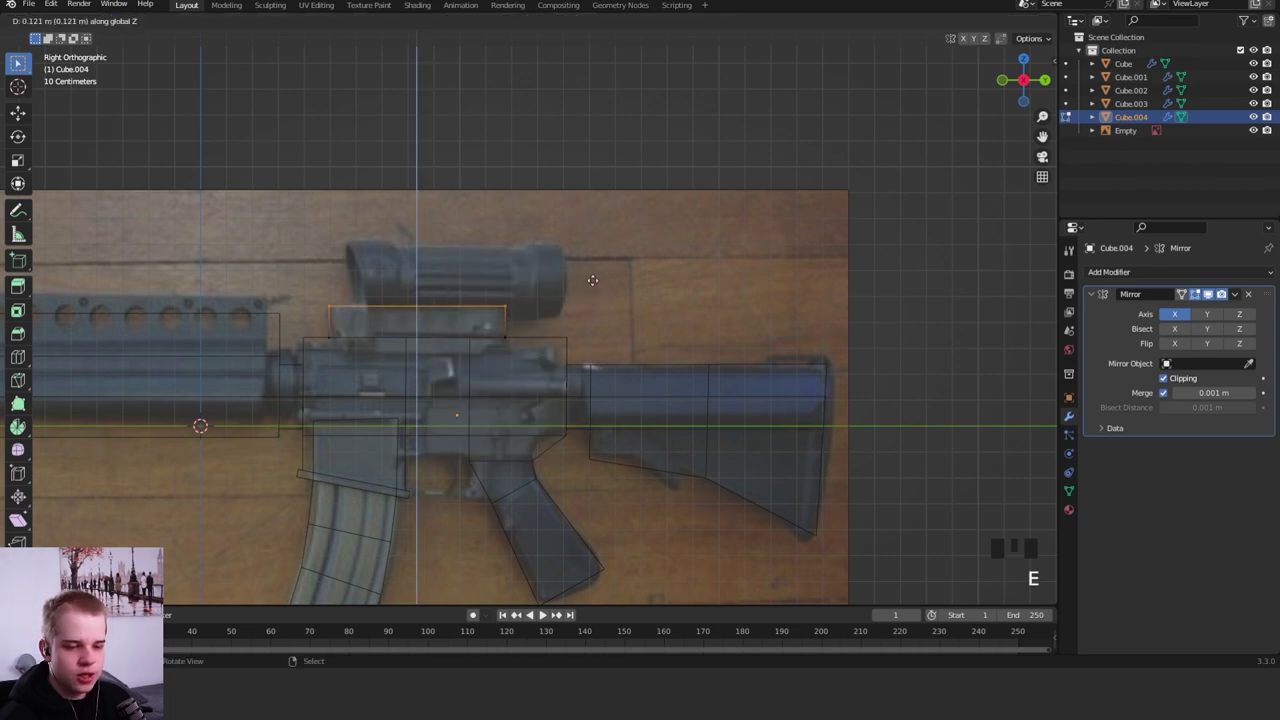
left_click(586, 274)
mouse_move(586, 274)
middle_mouse_down()
mouse_move(660, 269)
mouse_move(674, 291)
mouse_move(658, 291)
middle_mouse_up()
key("z")
key("Tab")
- Add a mesh circle with 8 vertices as the scope's cross-section
key("z")
middle_click_drag(625, 236, 618, 298, "ctrl")
key("alt+a")
key("shift+a")
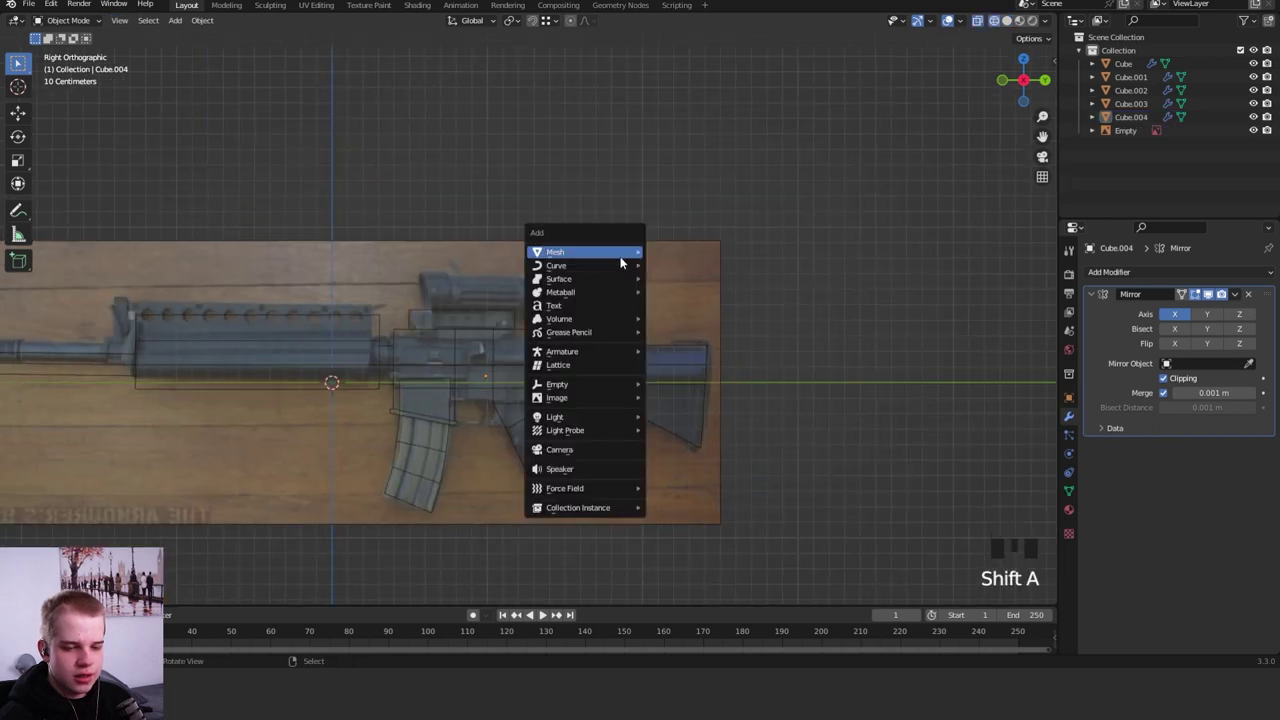
mouse_move(626, 255)
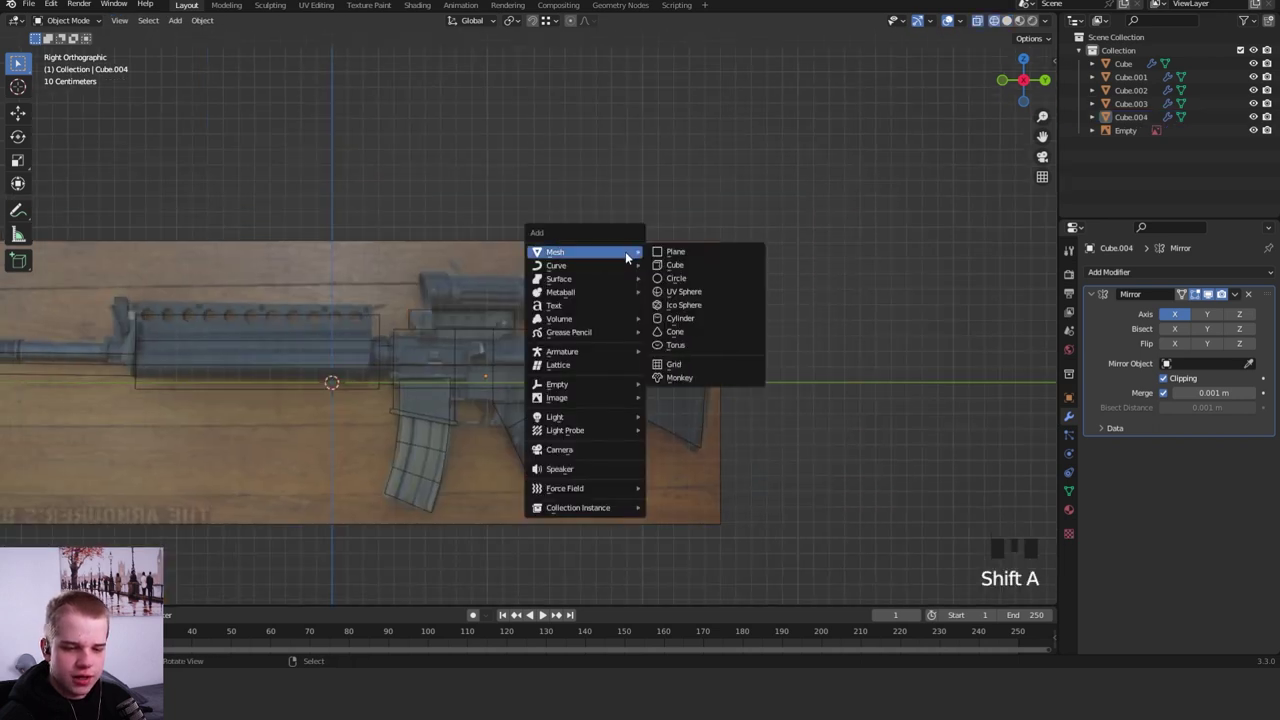
left_click(701, 278)
left_click(120, 590)
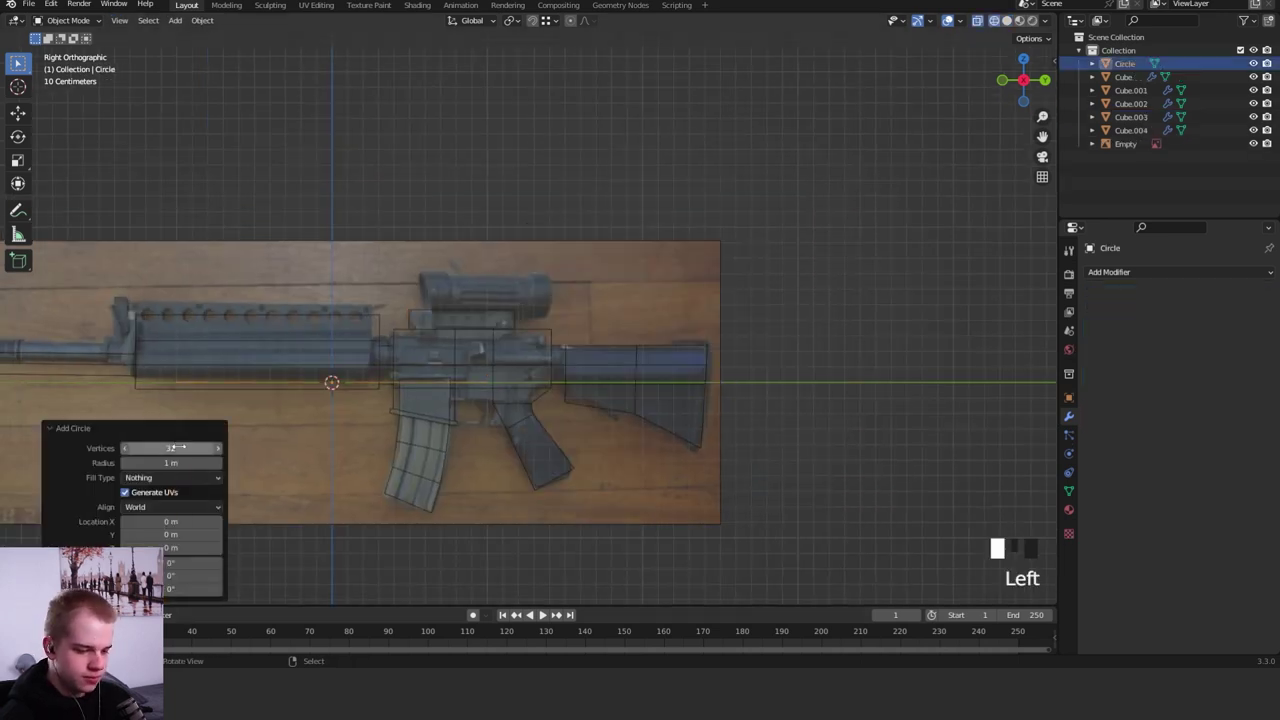
- Rotate the circle 90° about X and scale it down to the scope's diameter
key("r")
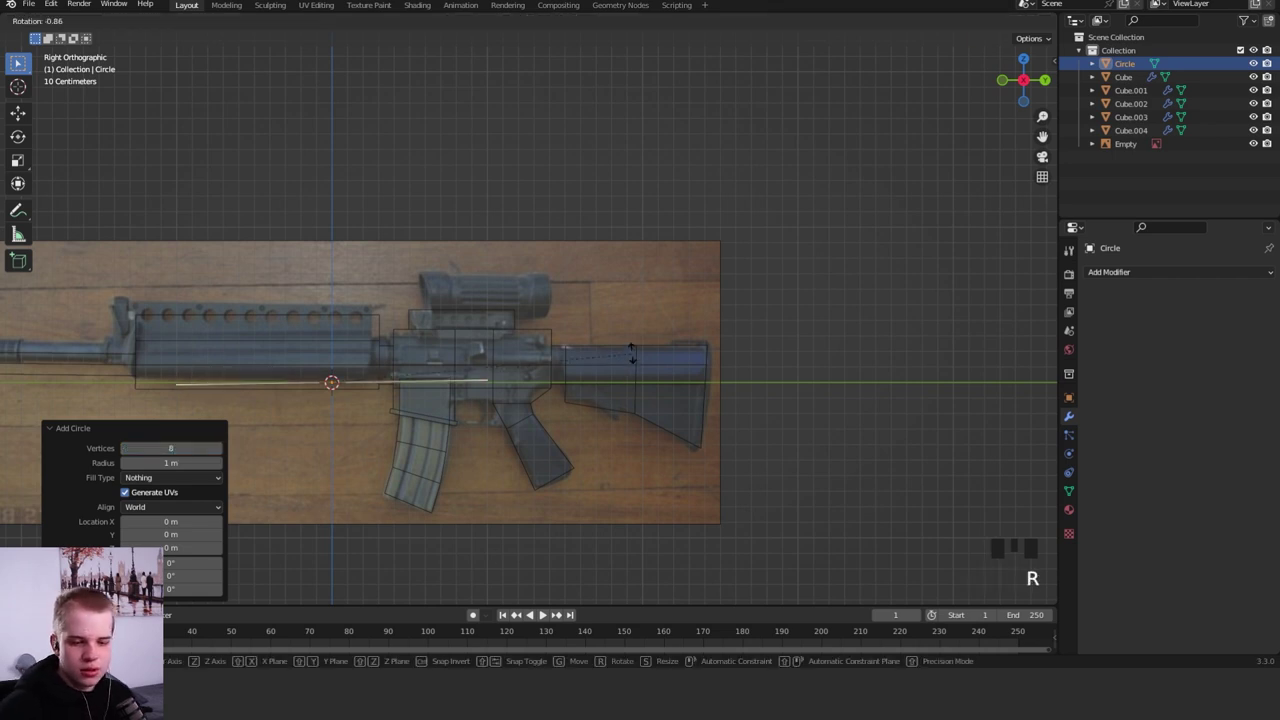
key("x")
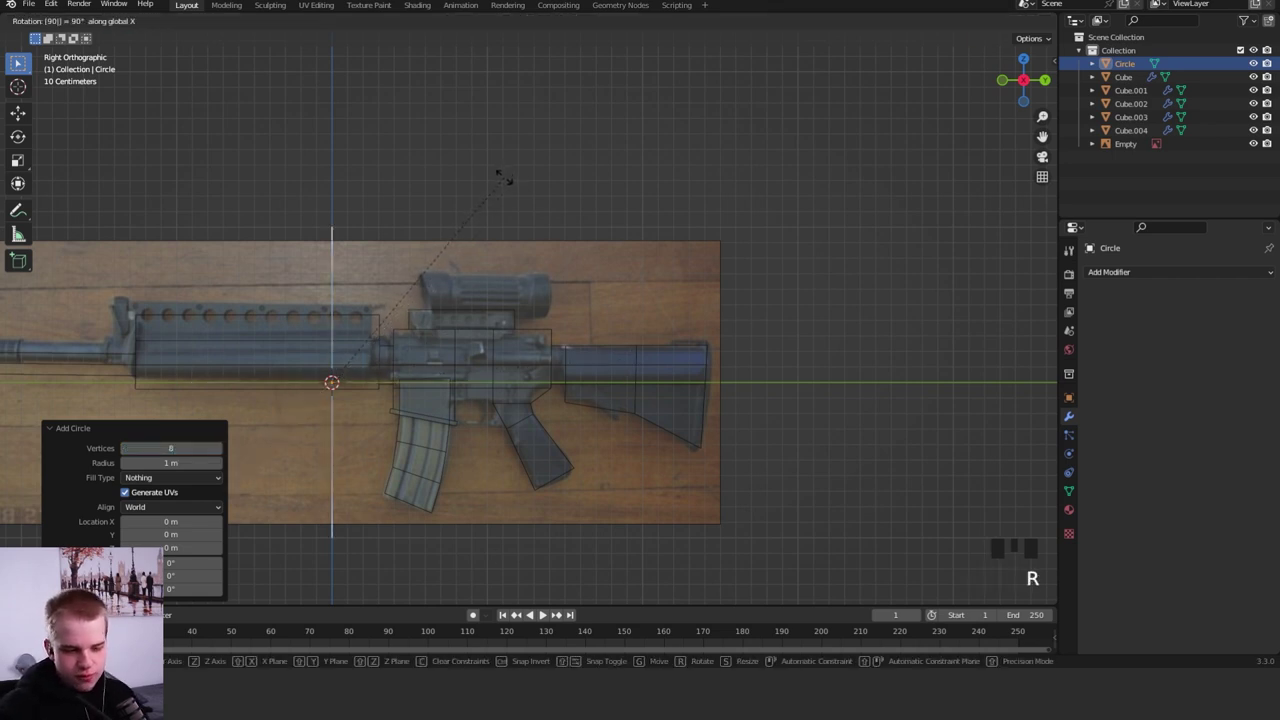
key("Return")
key("s")
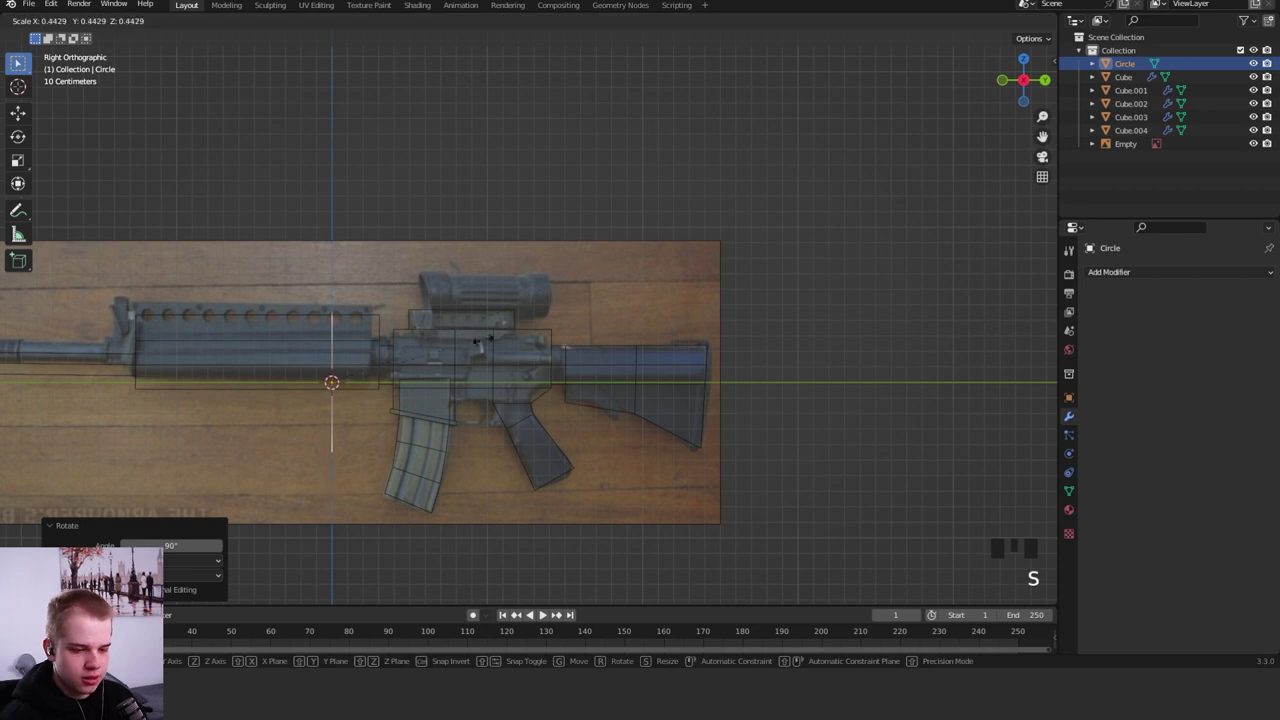
left_click(412, 380)
- Move the circle to the scope's front end and extrude it 0.83516 m along Y to the rear end
key("g")
middle_click_drag(495, 300, 601, 268, "ctrl")
key("g")
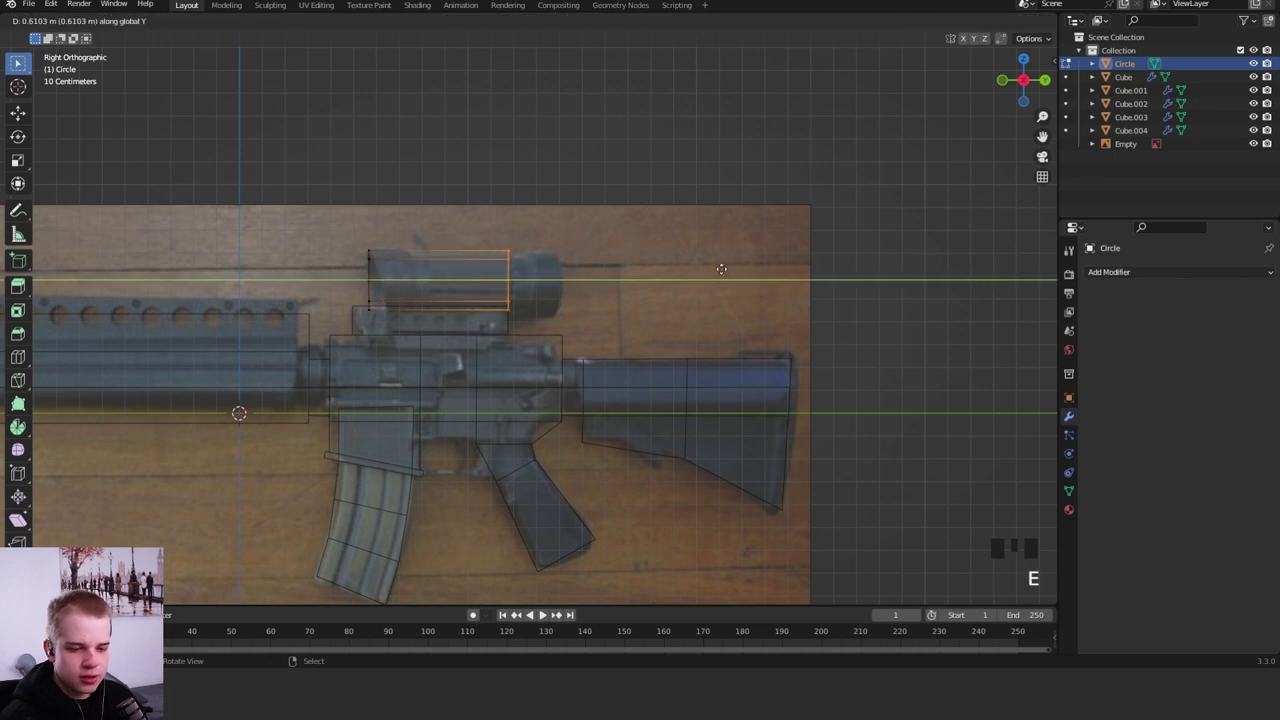
left_click(768, 268)
key("z")
- Add two loop cuts across the scope tube and scale them apart along Y by about 1.66
key("z")
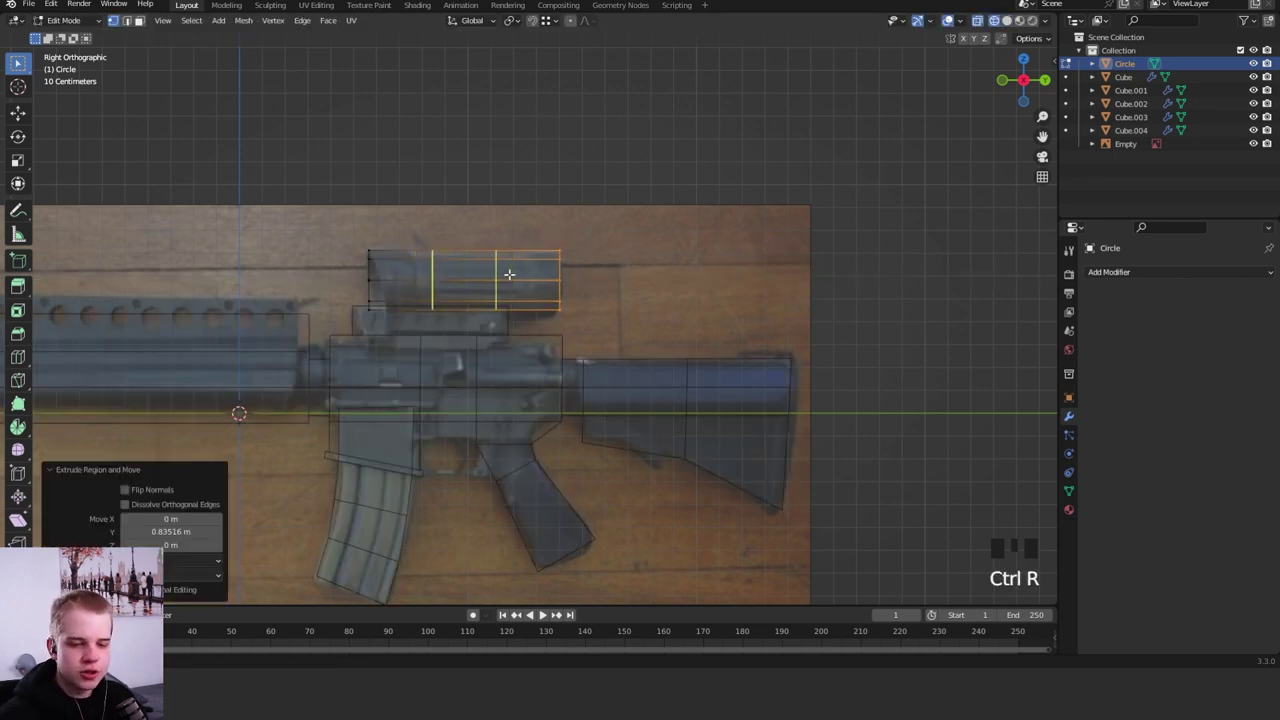
left_click(509, 273)
key("s")
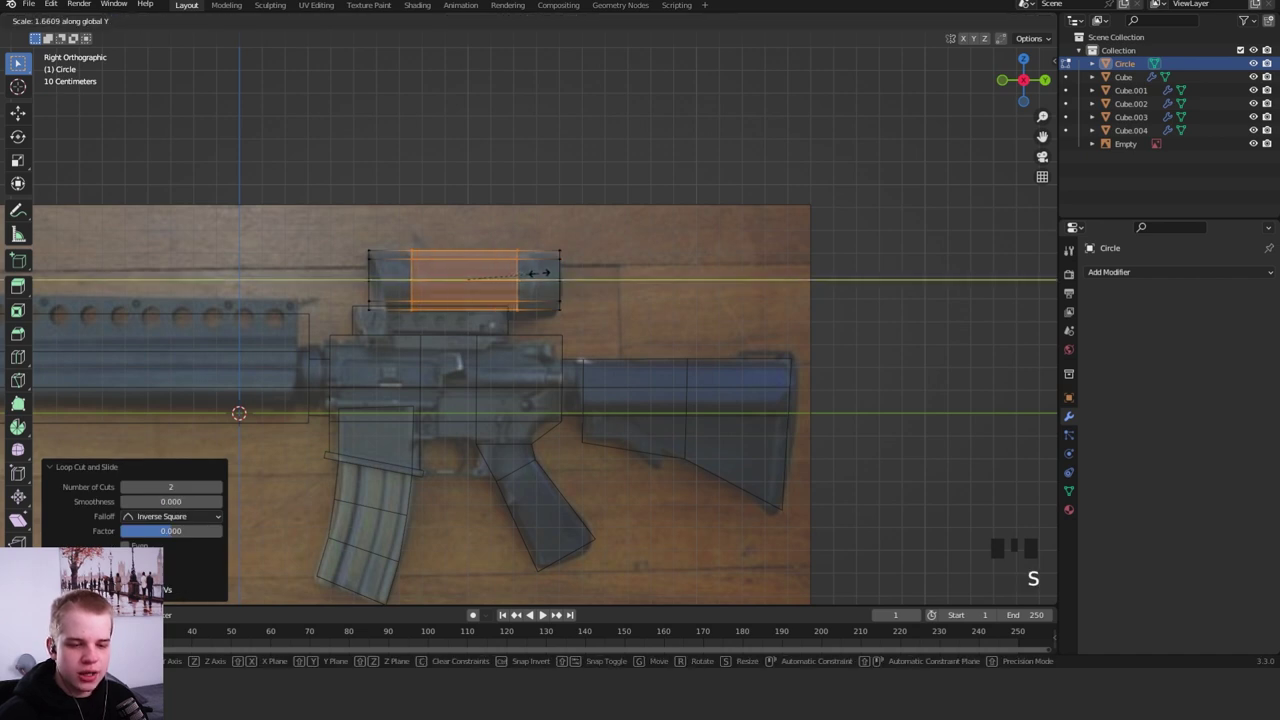
left_click(539, 272)
- Extrude the face rings of the scope's front and rear sections in place and scale them outward by 1.203 in X and Z
key("3")
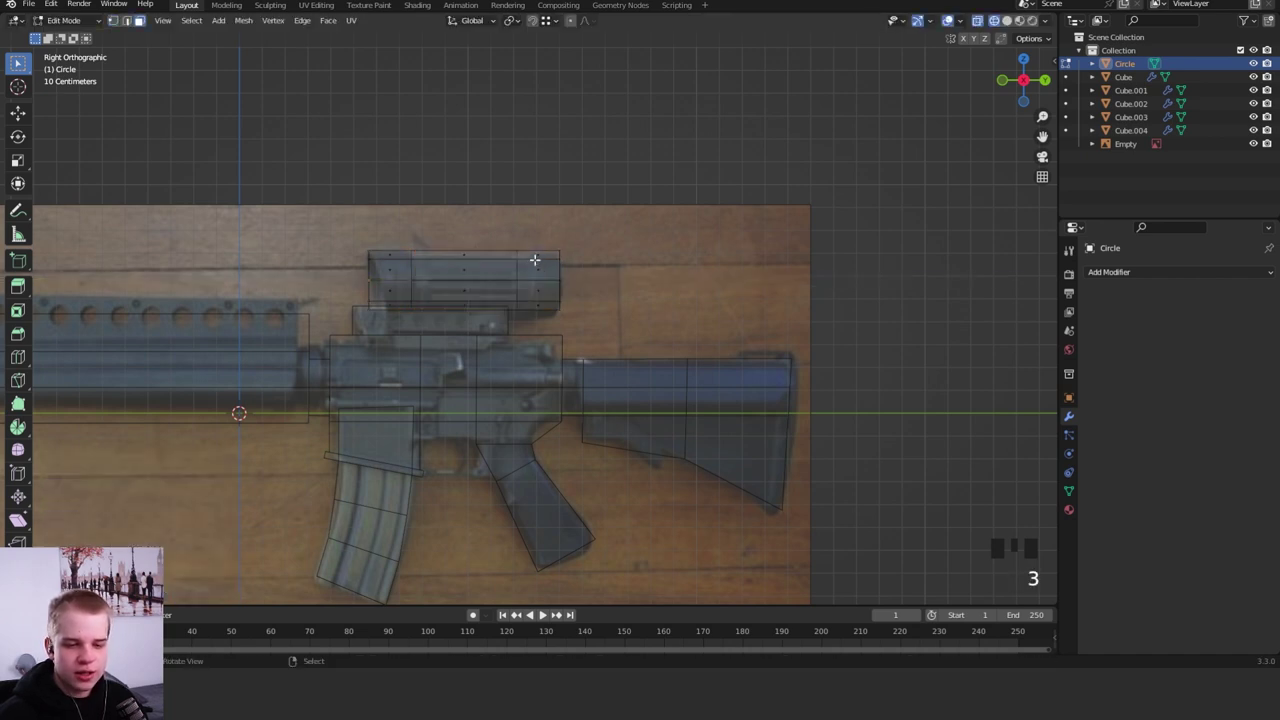
key("alt+z")
right_click(397, 260, "alt+shift")
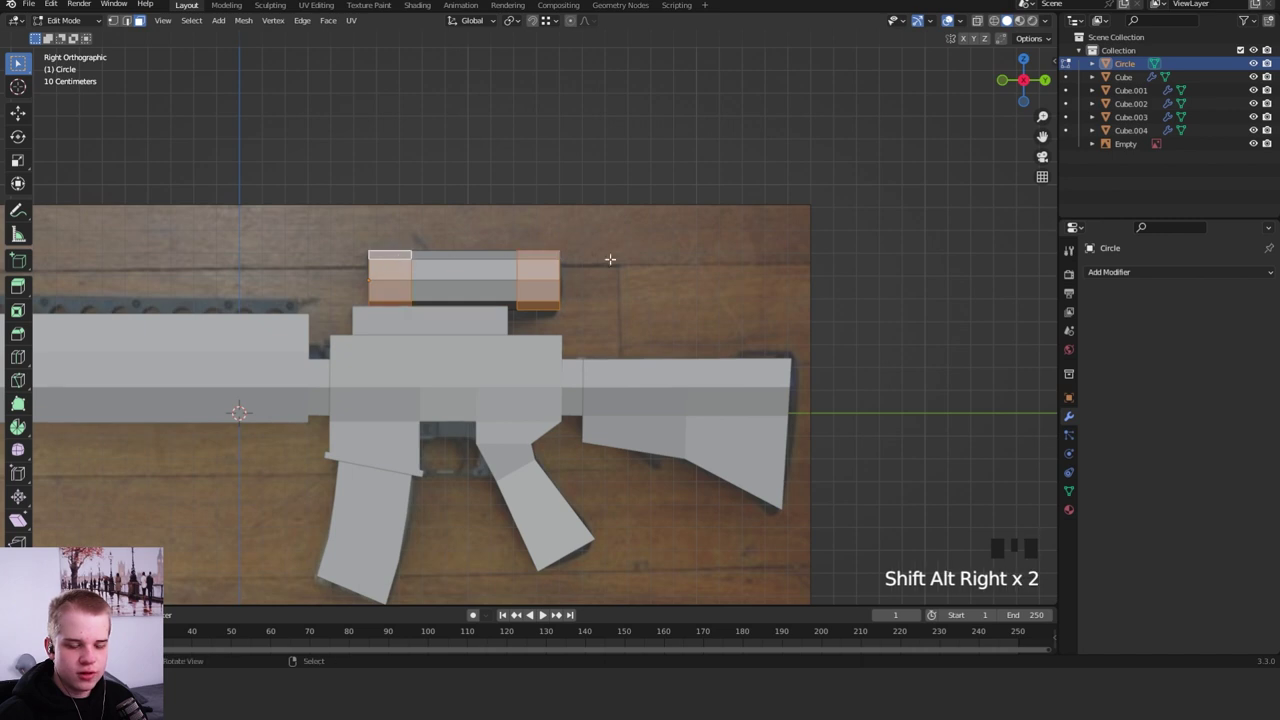
middle_click_drag(608, 260, 542, 266)
key("KP_3")
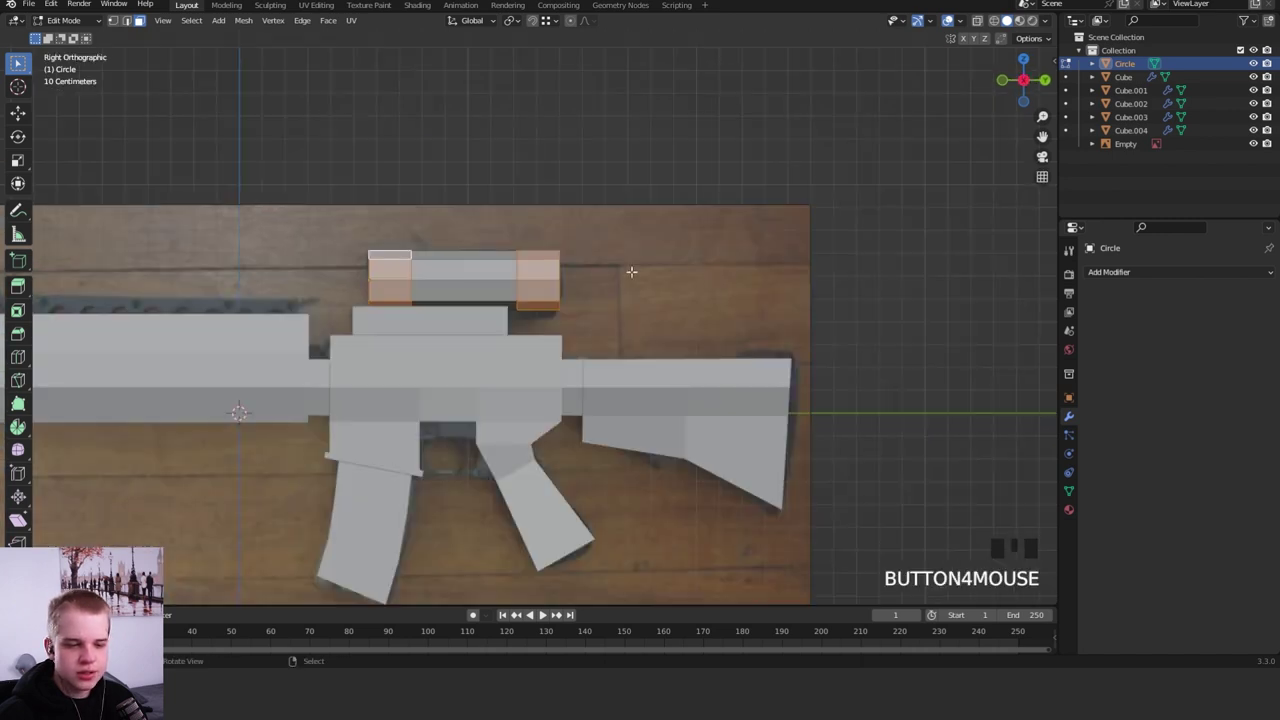
key("e")
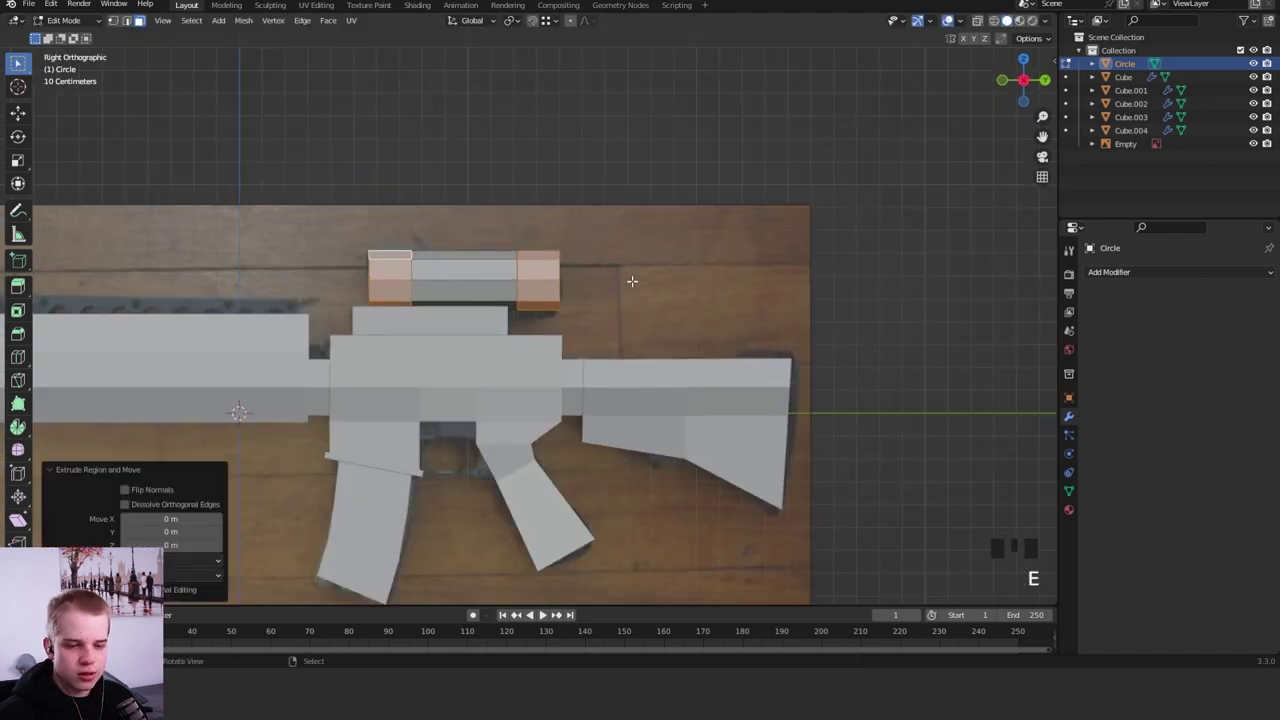
key("s")
key("shift+y")
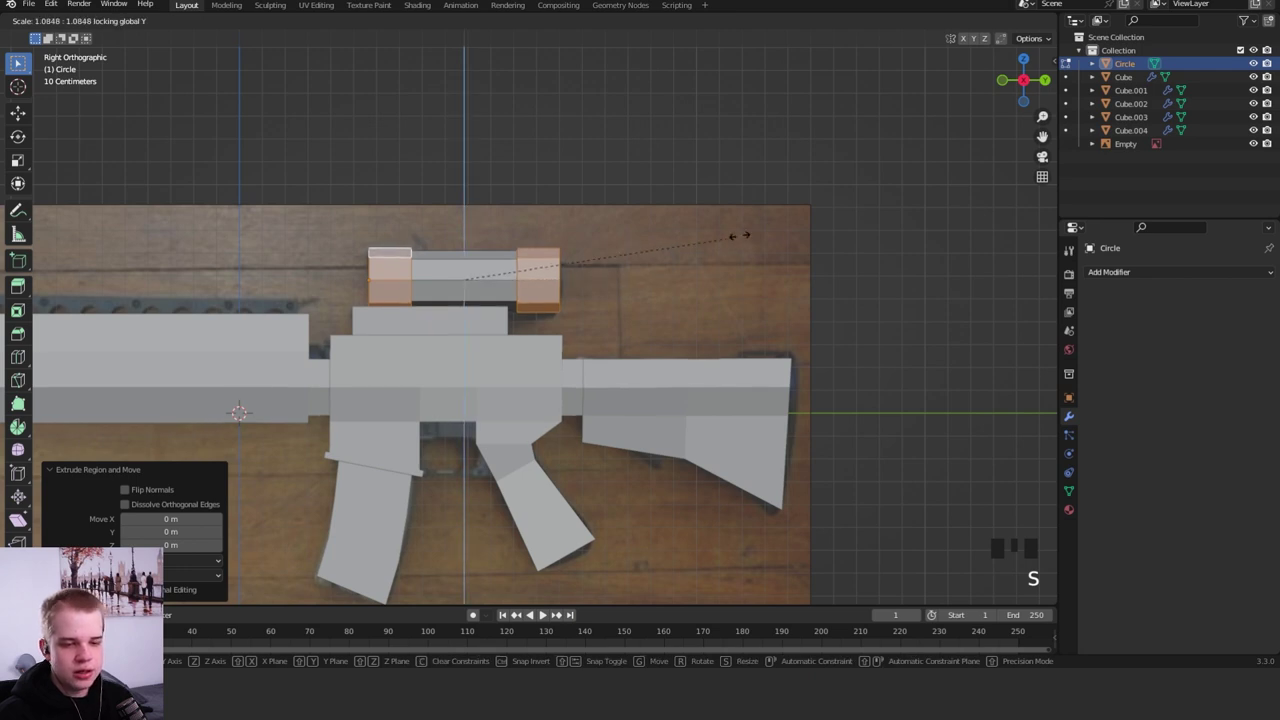
left_click(780, 211)
- Close the scope's front opening by extruding its edge loop and scaling it to 0
middle_click_drag(588, 291, 686, 325)
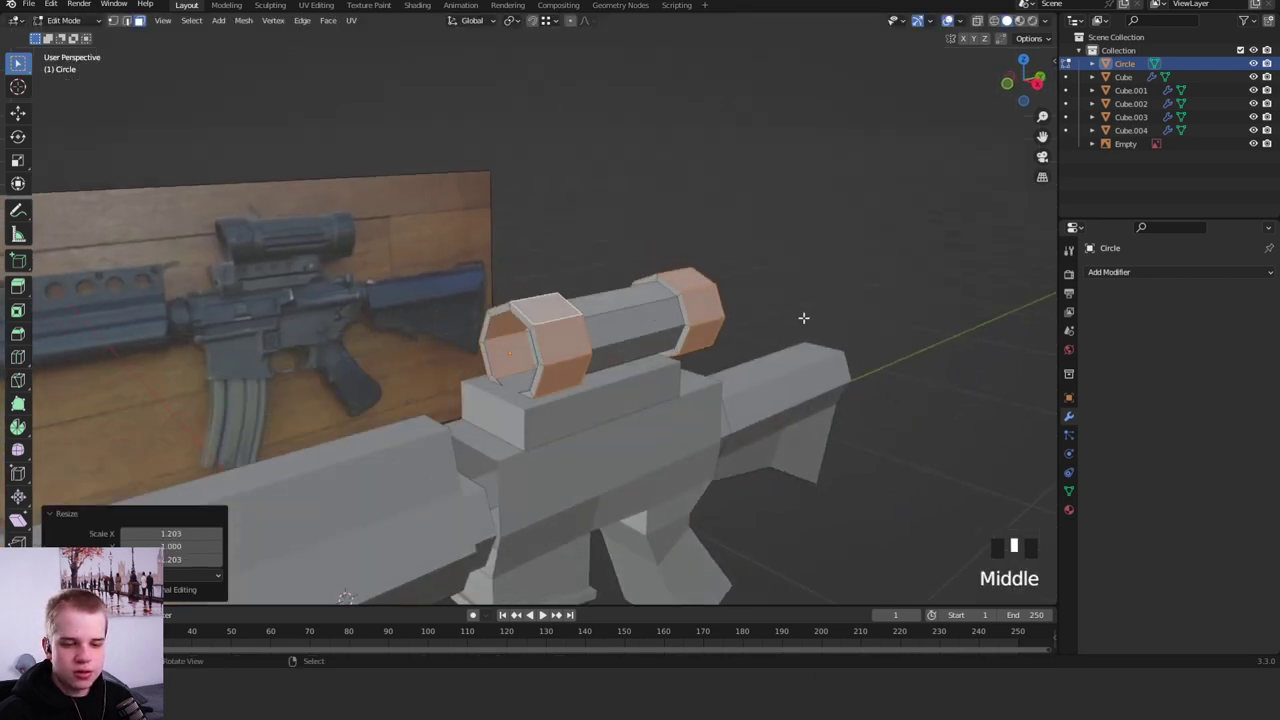
key("Tab")
key("Tab")
key("Tab")
key("1")
right_click(531, 322, "alt+shift")
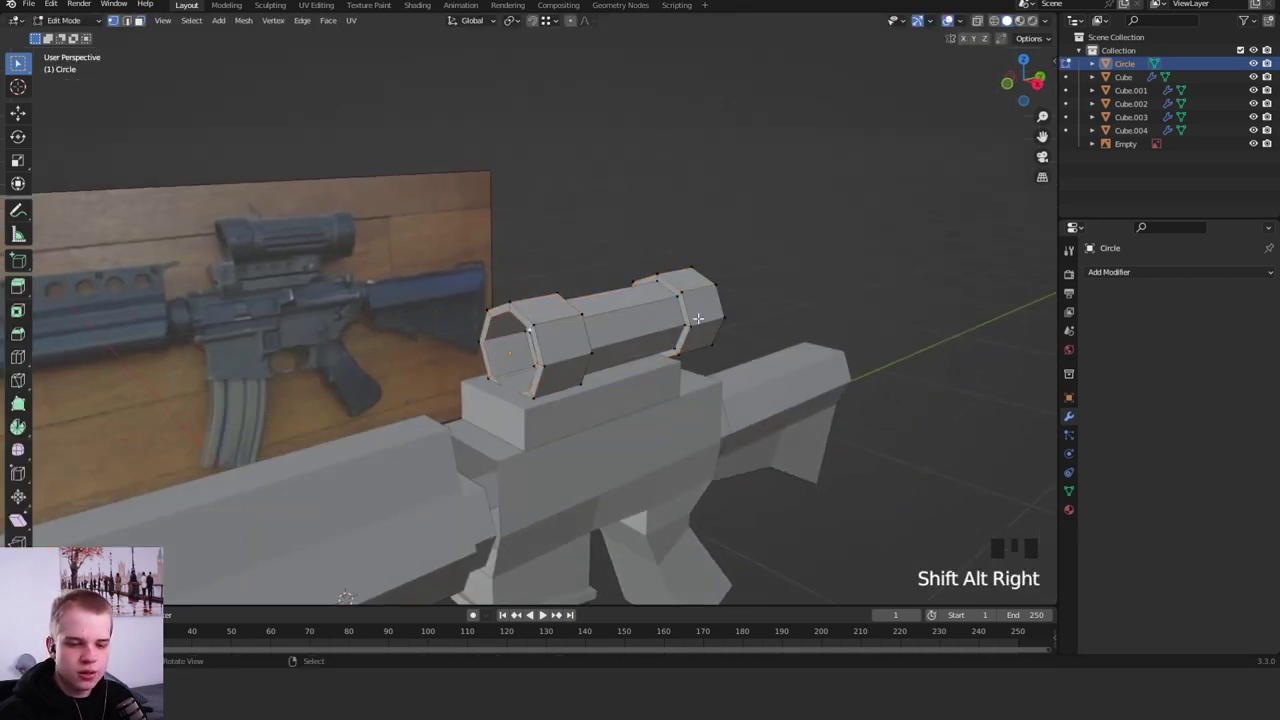
key("s")
left_click(583, 344)
key("alt+a")
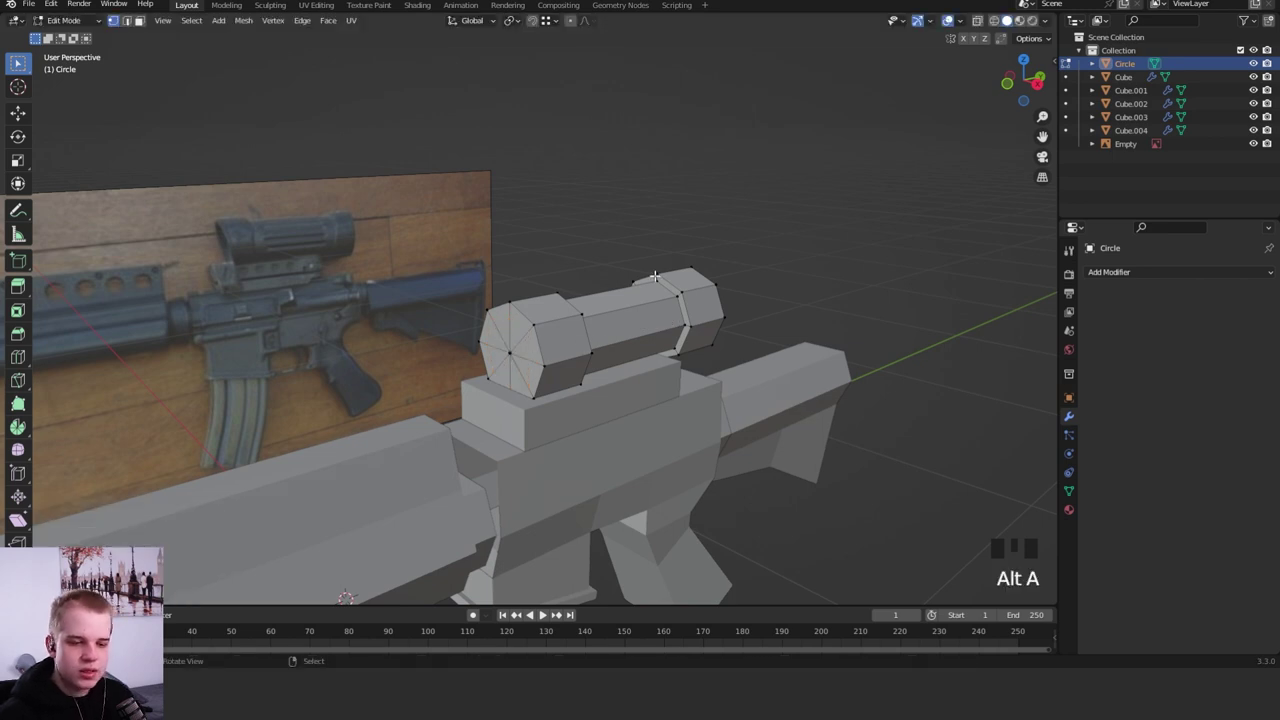
- Close the scope's rear opening by extruding its edge loop and scaling it to 0
middle_click_drag(583, 344, 469, 313)
key("alt+a")
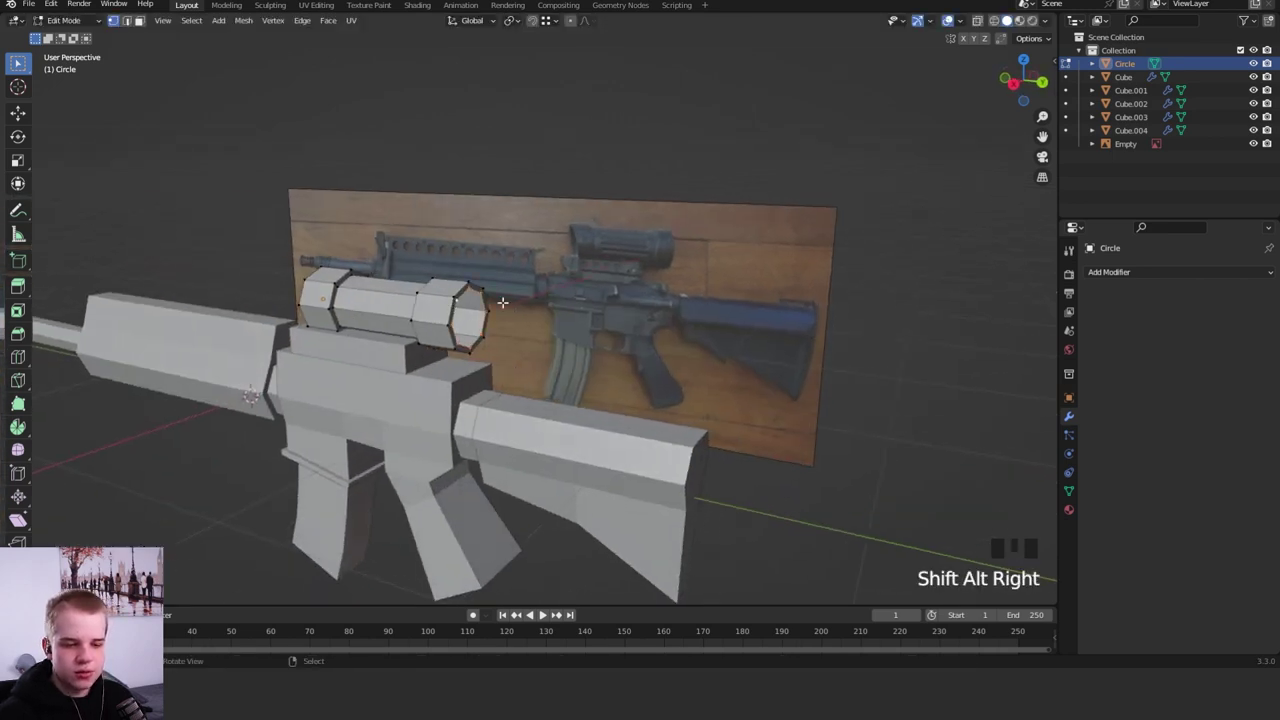
right_click(502, 302)
key("s")
left_click(612, 265)
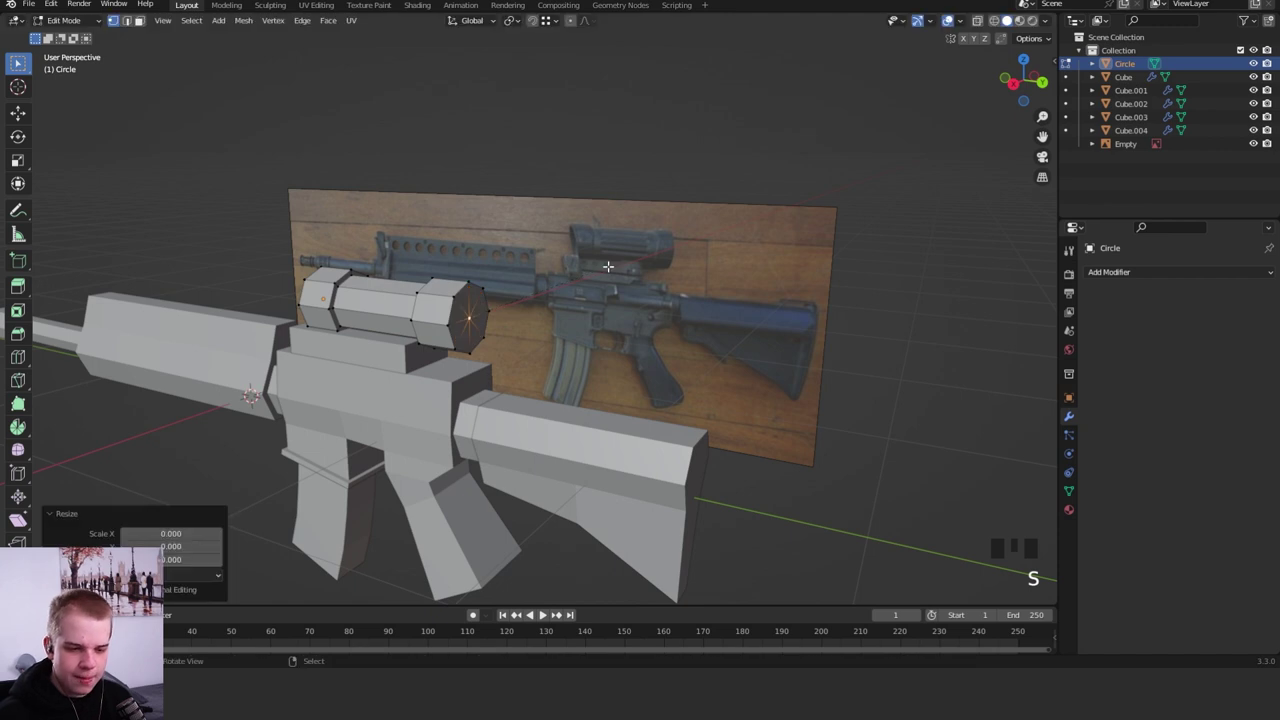
- Select the whole scope mesh and merge its vertices by distance
key("a")
key("m")
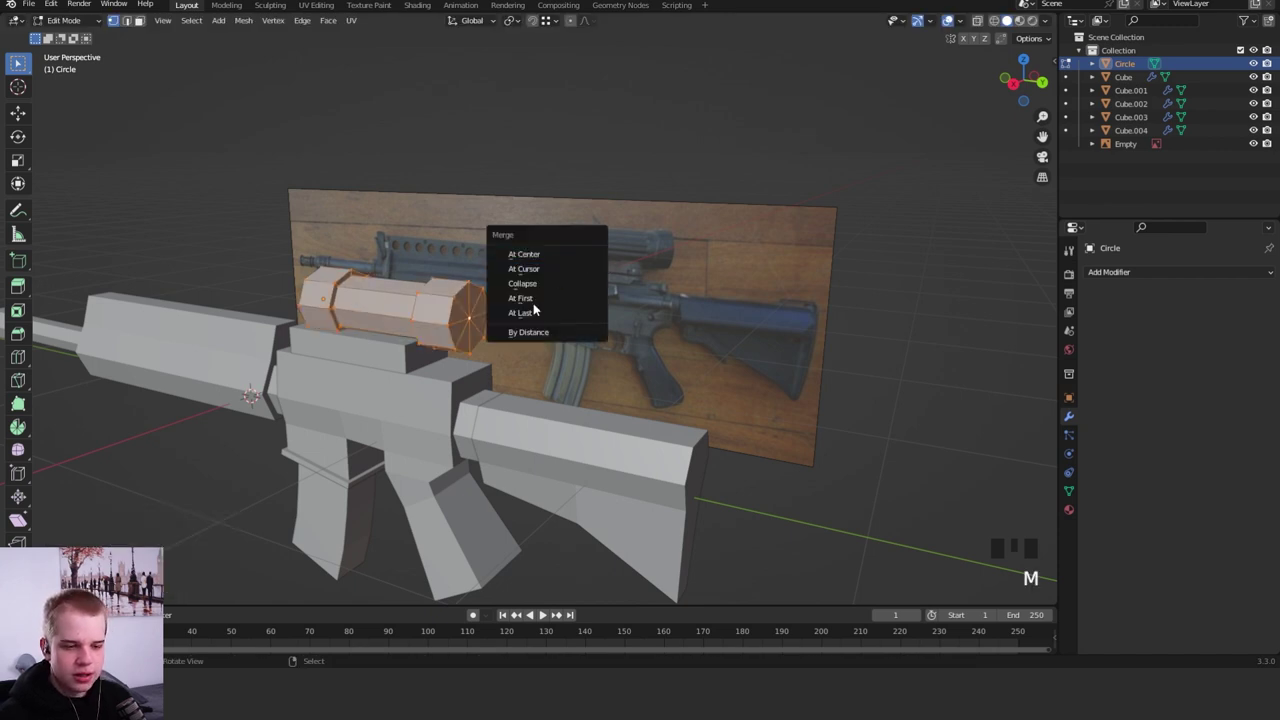
left_click(522, 334)
key("alt+a")
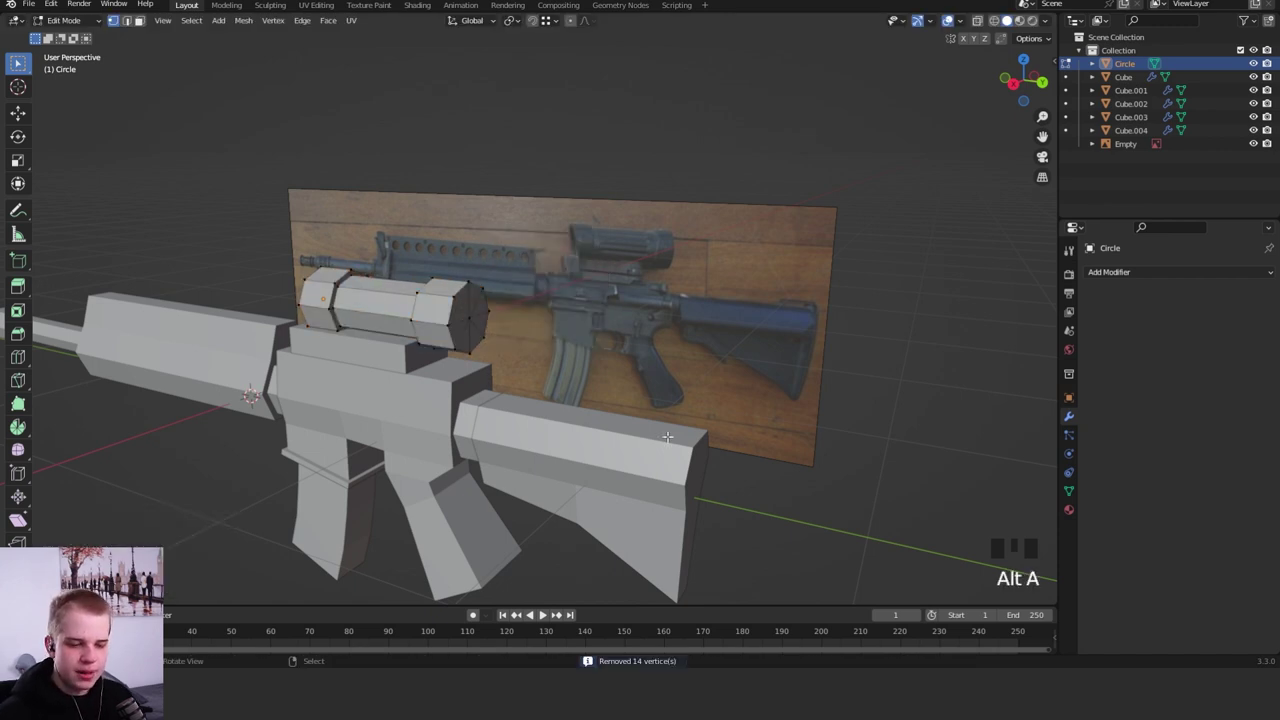
key("Tab")
- Delete the centre vertices of the scope's rear and front caps to reopen both ends
middle_click_drag(626, 270, 698, 231, "alt")
key("Tab")
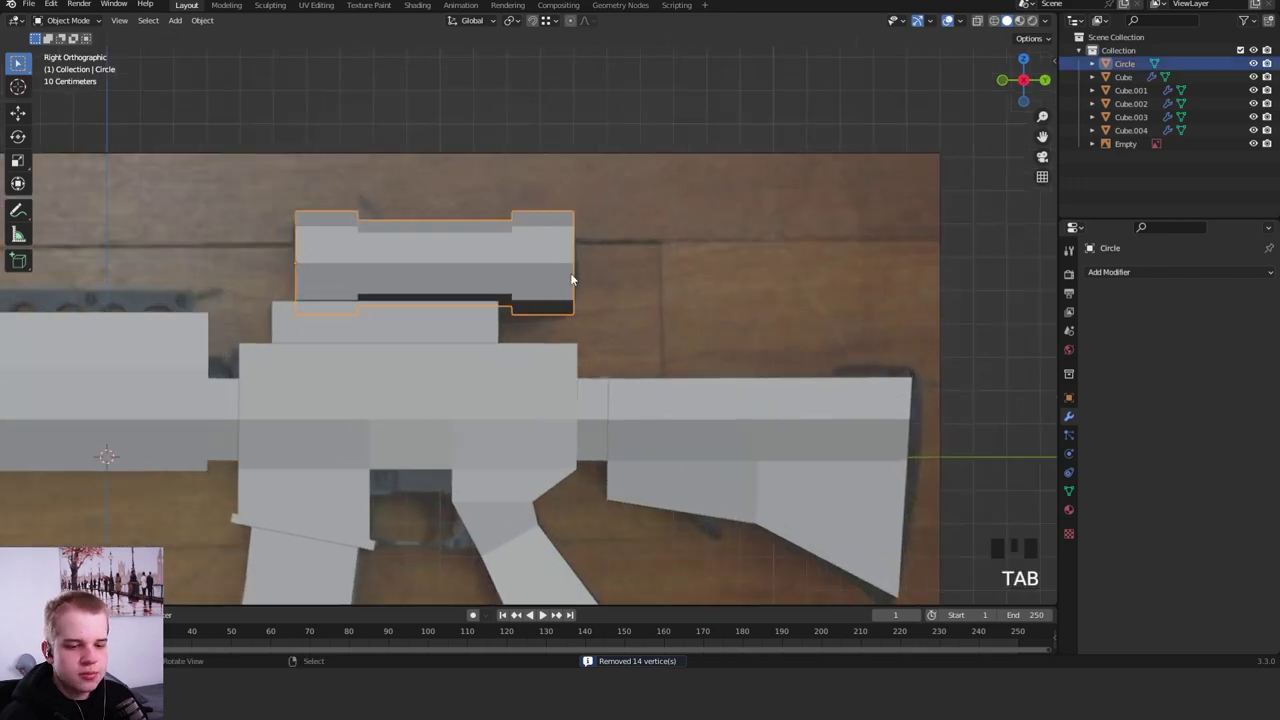
key("alt+a")
key("z")
middle_click_drag(632, 275, 625, 300, "shift")
key("Tab")
key("Tab")
key("z")
key("Tab")
key("3")
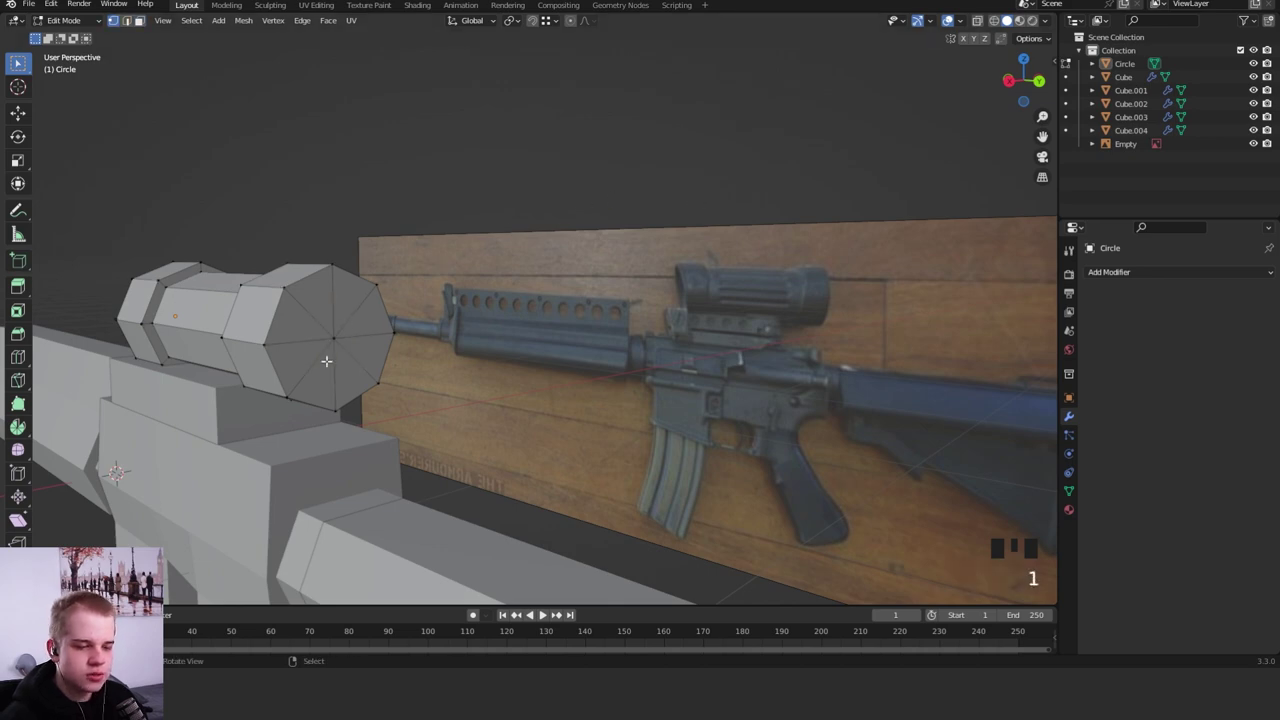
key("x")
middle_click_drag(443, 226, 590, 233)
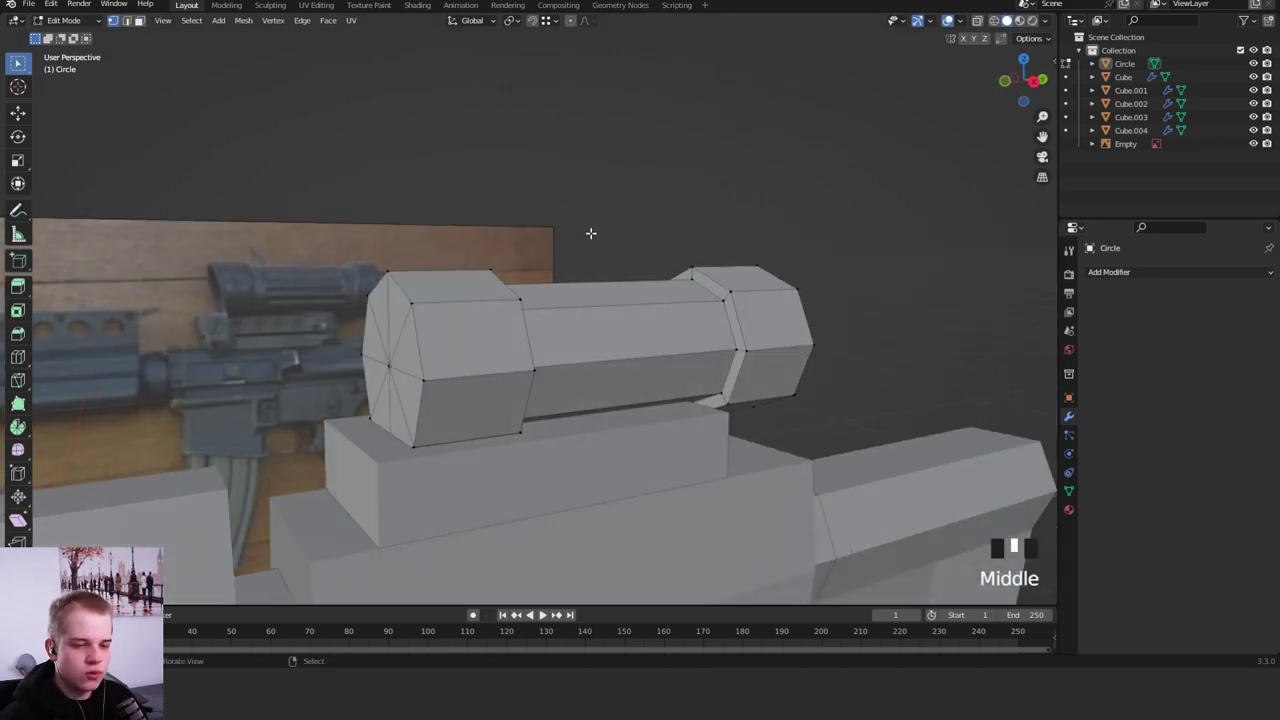
key("x")
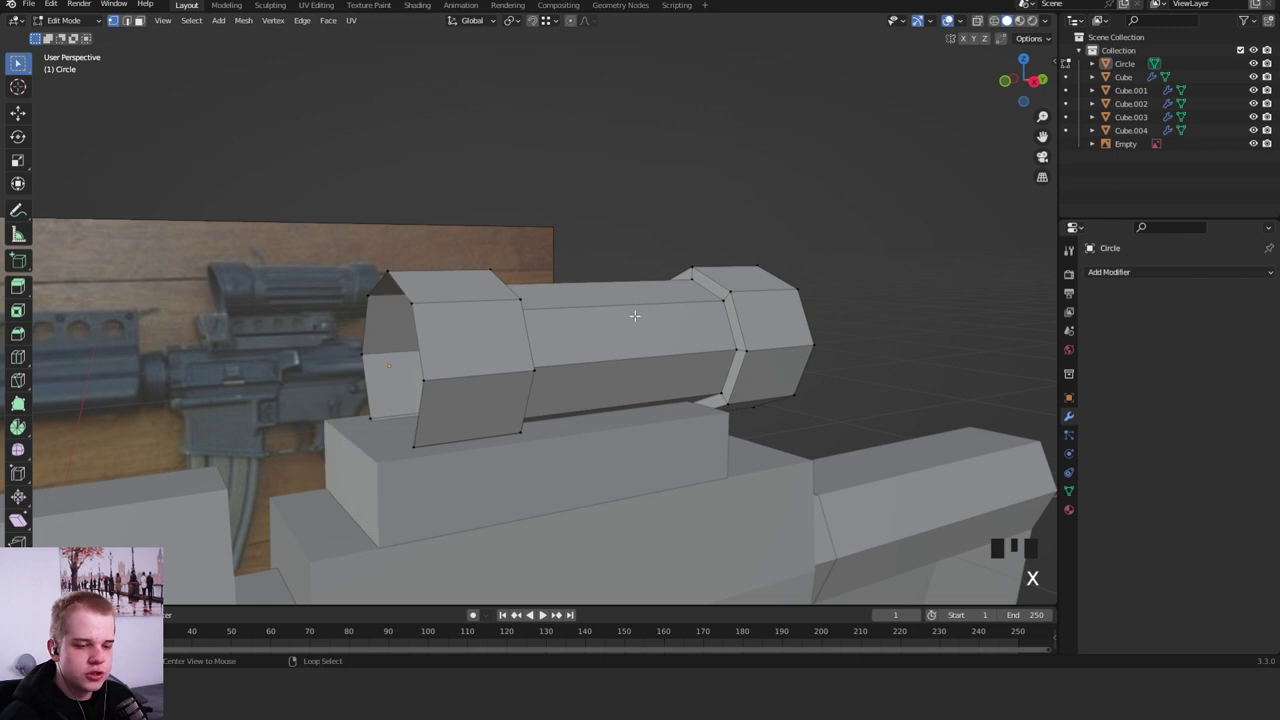
- Extrude the edge loops of both scope openings in place and scale them inward in X and Z as rims
middle_click_drag(520, 330, 584, 318, "alt")
middle_click_drag(409, 262, 537, 274)
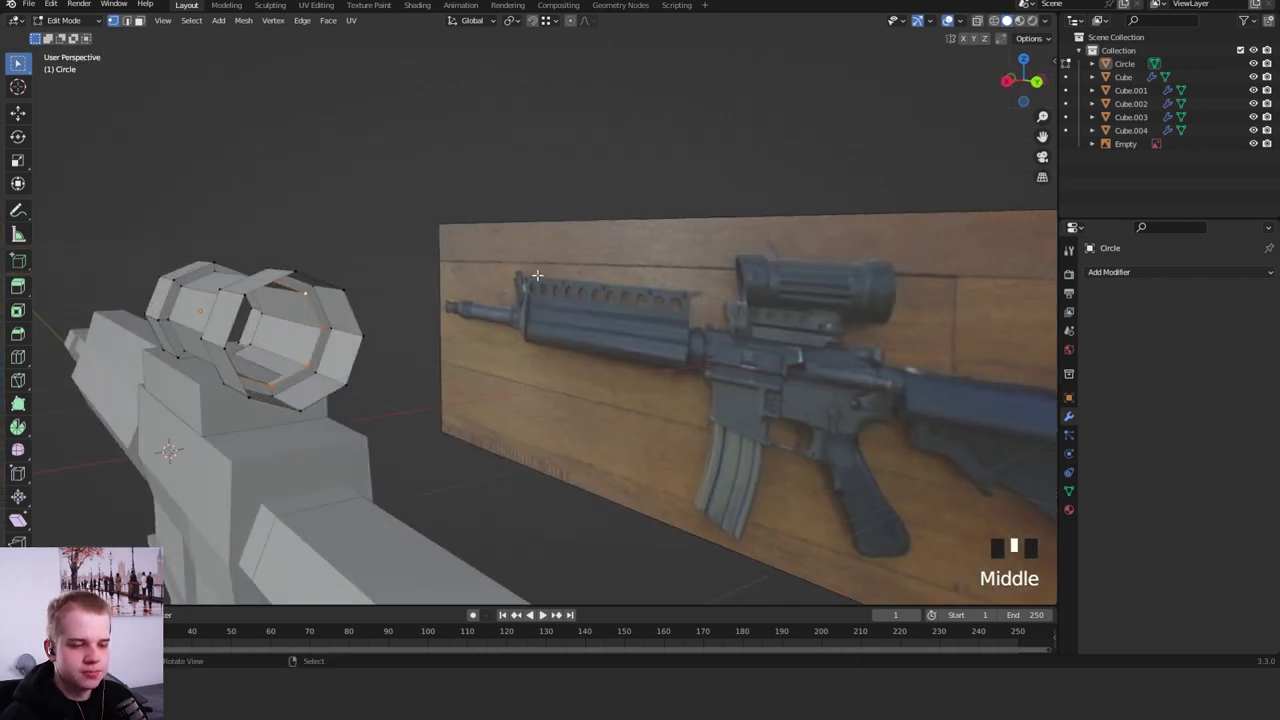
mouse_move(450, 324)
middle_mouse_down()
mouse_move(491, 331)
mouse_move(409, 332)
mouse_move(637, 291)
mouse_move(686, 327)
mouse_move(794, 271)
mouse_move(836, 268)
middle_mouse_up()
middle_click_drag(836, 268, 754, 263, "alt")
key("shift+z")
key("e")
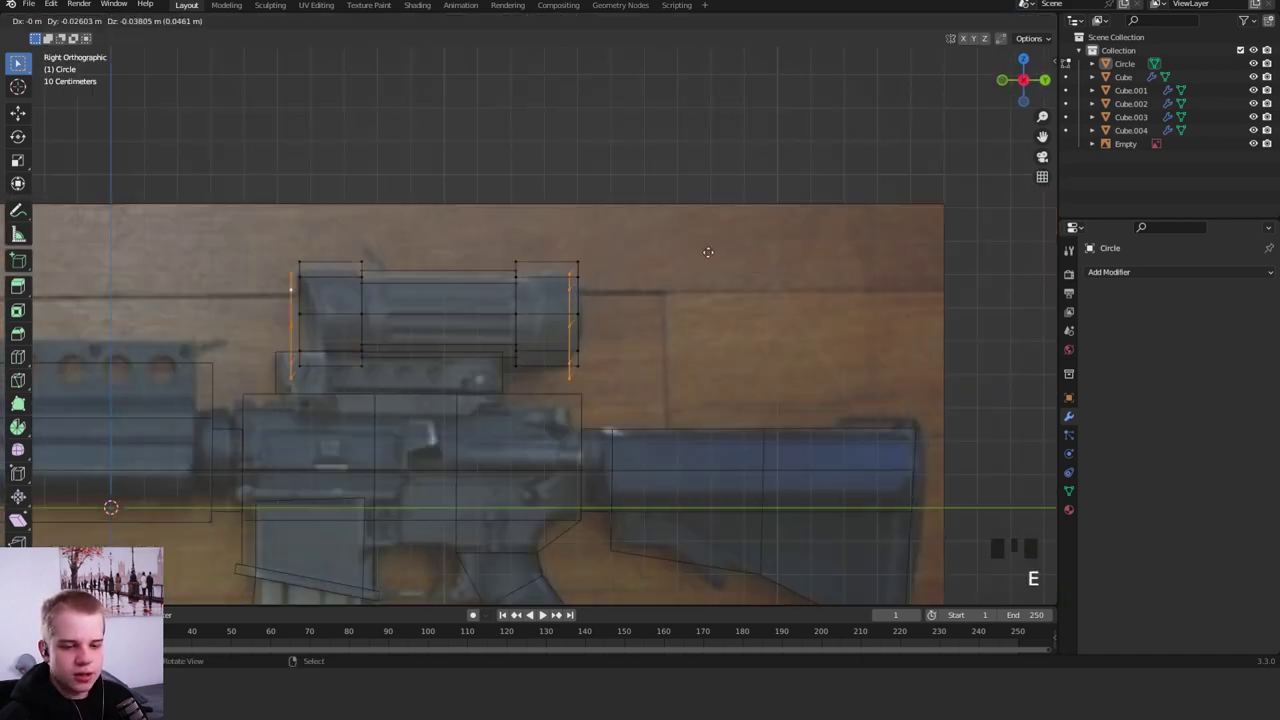
right_click(722, 258)
key("s")
key("y")
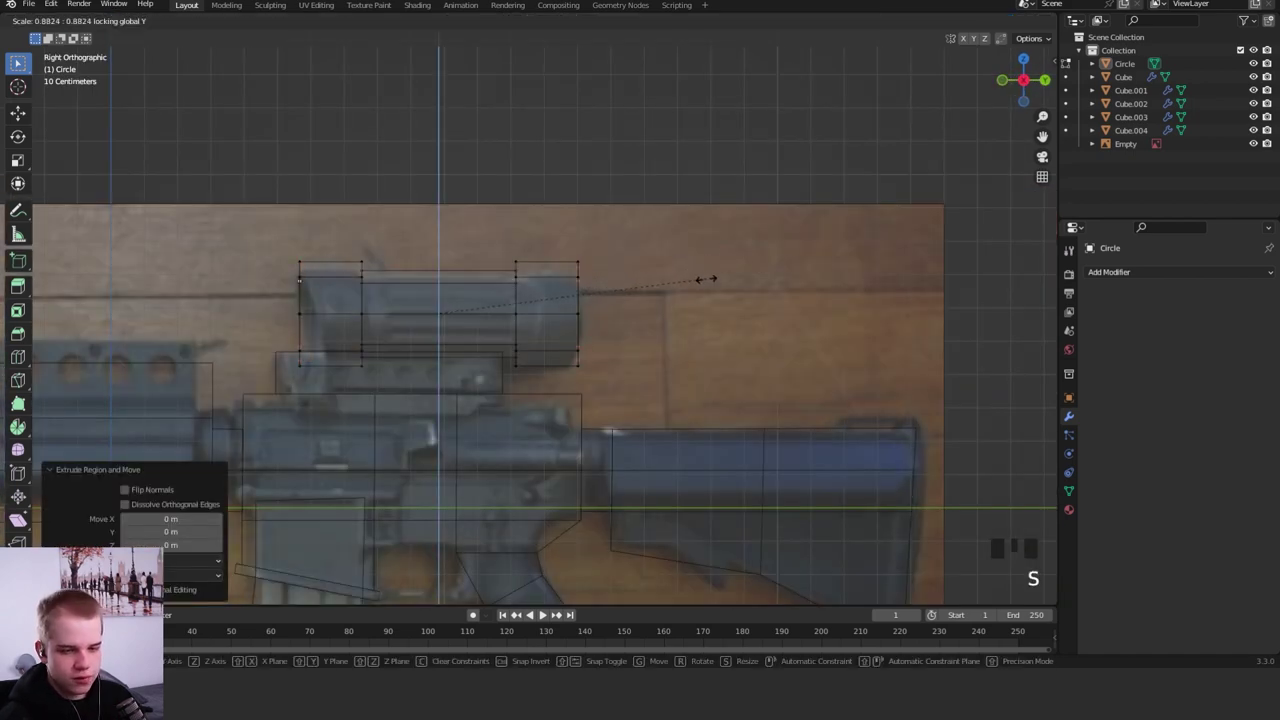
left_click(652, 300)
- Merge all vertices of the rimmed scope by distance and return to Object Mode
key("alt+z")
middle_click_drag(760, 280, 686, 280)
key("alt+a")
middle_click_drag(523, 301, 657, 291)
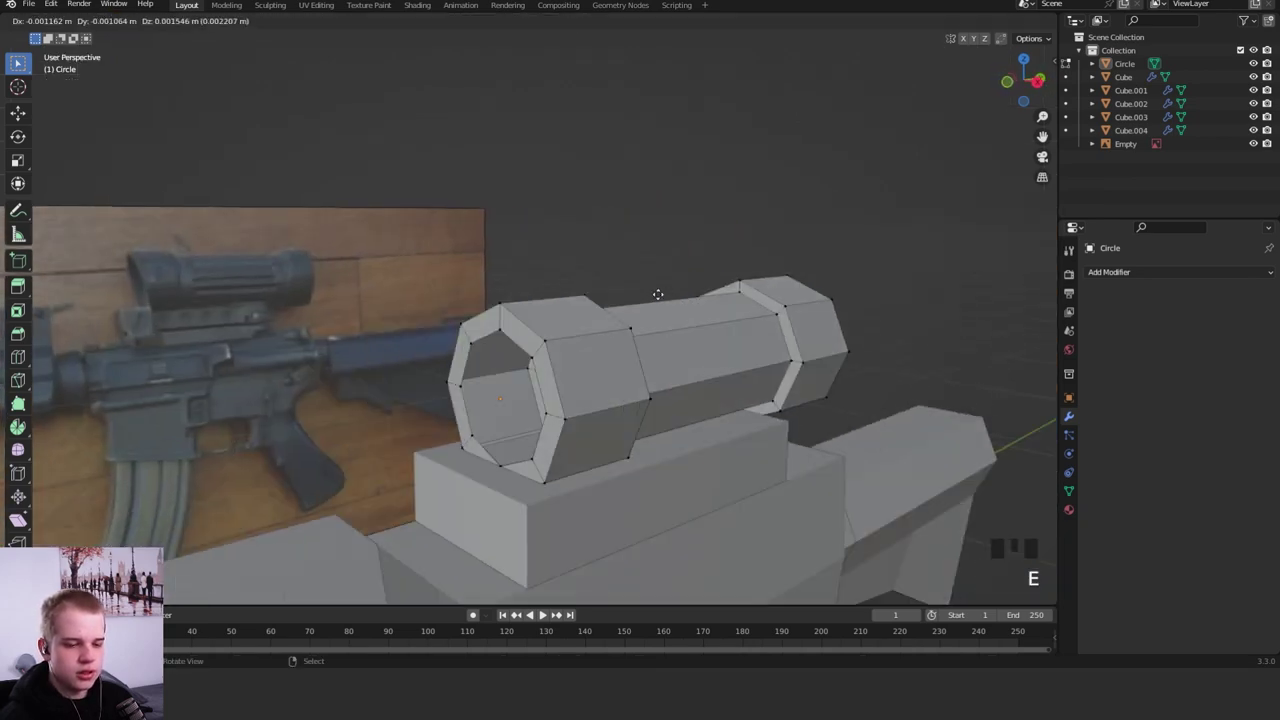
key("e")
left_click(503, 332)
key("a")
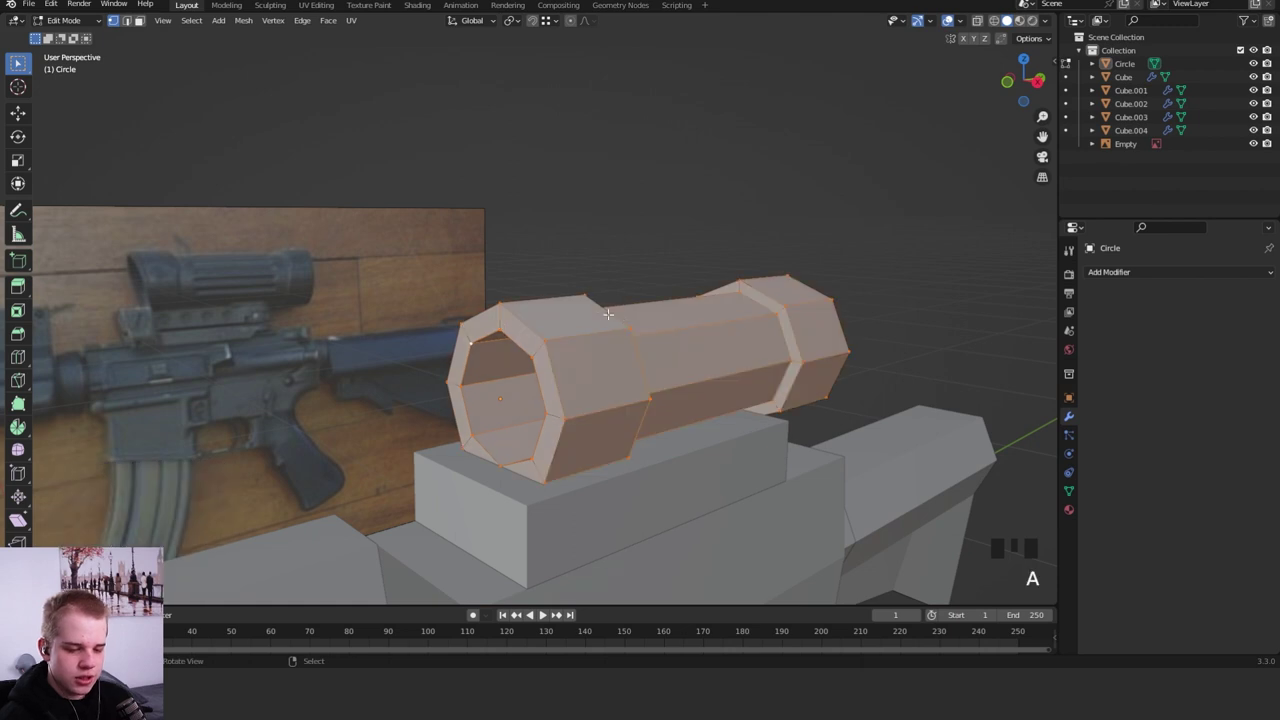
key("m")
left_click(599, 315)
key("Tab")
- Add a mesh cube for the trigger in the wireframe side view and scale it down
middle_click_drag(585, 312, 782, 167)
key("alt+a")
middle_click_drag(694, 337, 790, 330, "ctrl")
middle_click_drag(790, 330, 750, 270, "ctrl")
middle_click_drag(750, 300, 743, 246, "shift")
key("z")
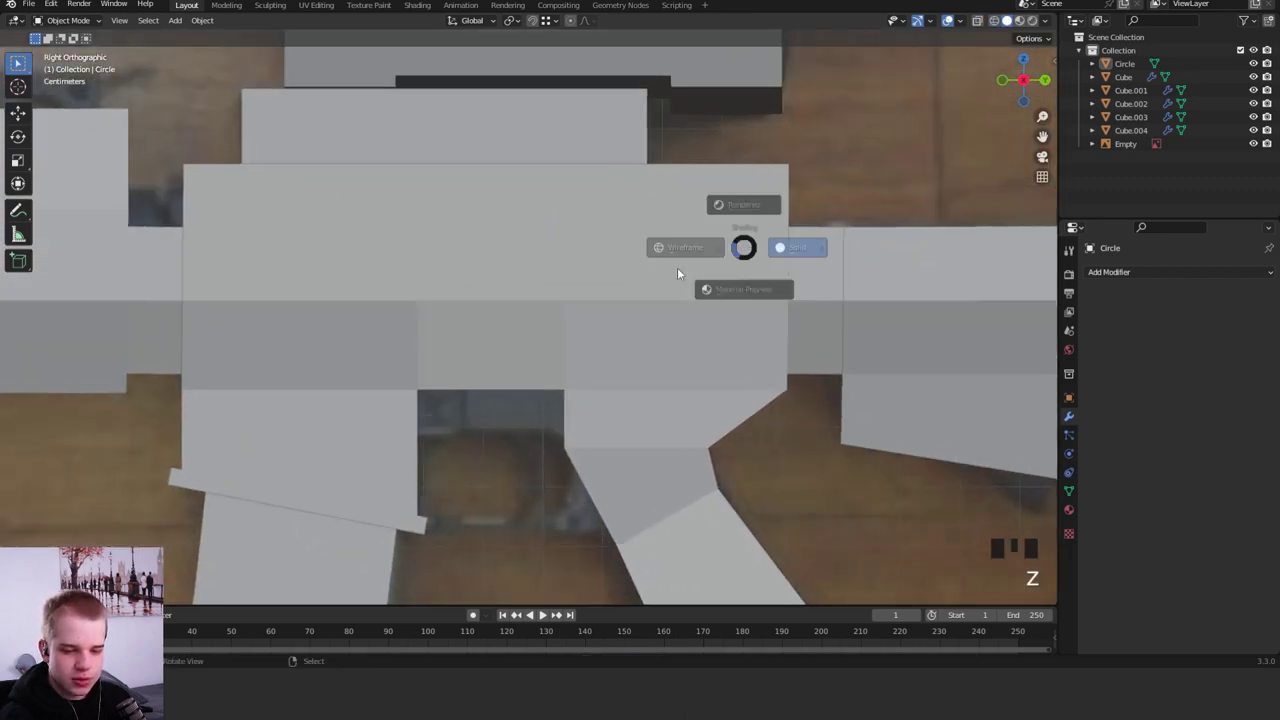
left_click(677, 255)
key("shift+a")
mouse_move(672, 240)
left_click(735, 258)
middle_click_drag(745, 160, 755, 241, "ctrl")
key("s")
left_click(500, 303)
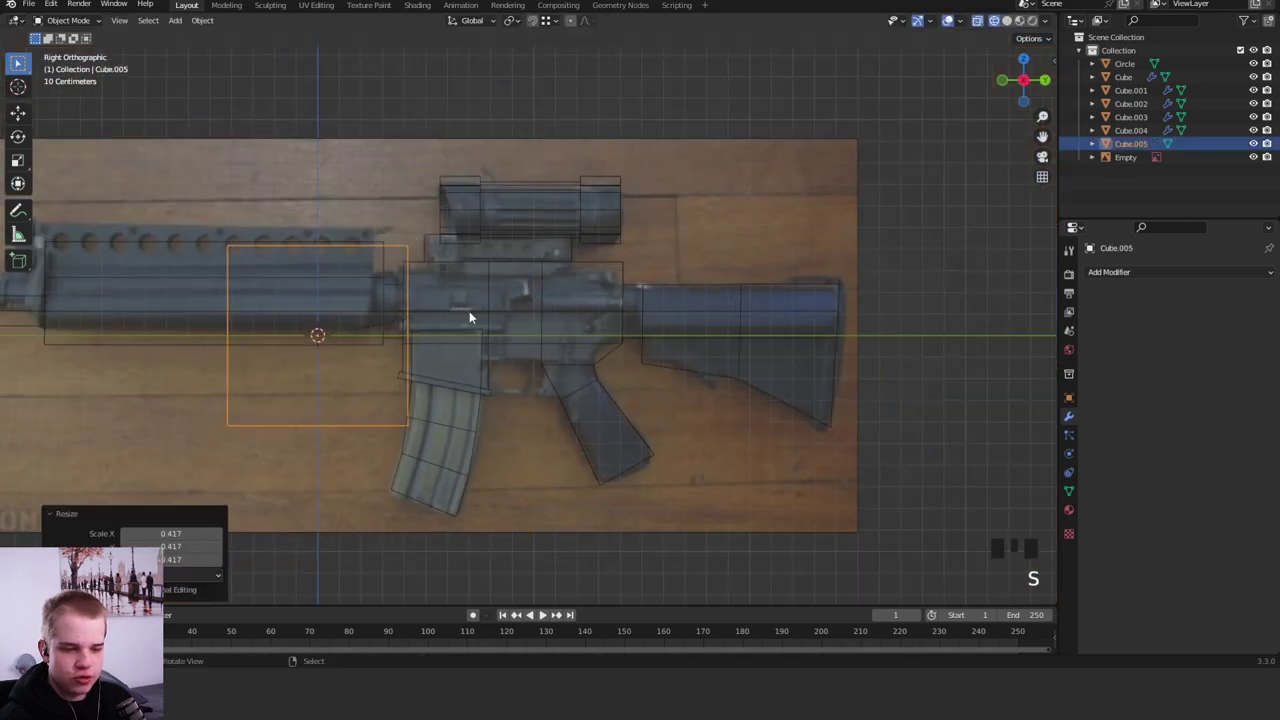
key("s")
left_click(358, 340)
- Move the cube to the top of the trigger in the reference, shrink it to trigger width and rotate it to the trigger's slant
key("g")
left_click(594, 335)
key("s")
mouse_move(594, 335)
middle_mouse_down("ctrl")
mouse_move(706, 270)
mouse_move(639, 276)
middle_mouse_up("ctrl")
left_click(606, 338)
key("s")
left_click(616, 274)
left_click(682, 270)
key("r")
left_click(637, 238)
key("s")
left_click(603, 292)
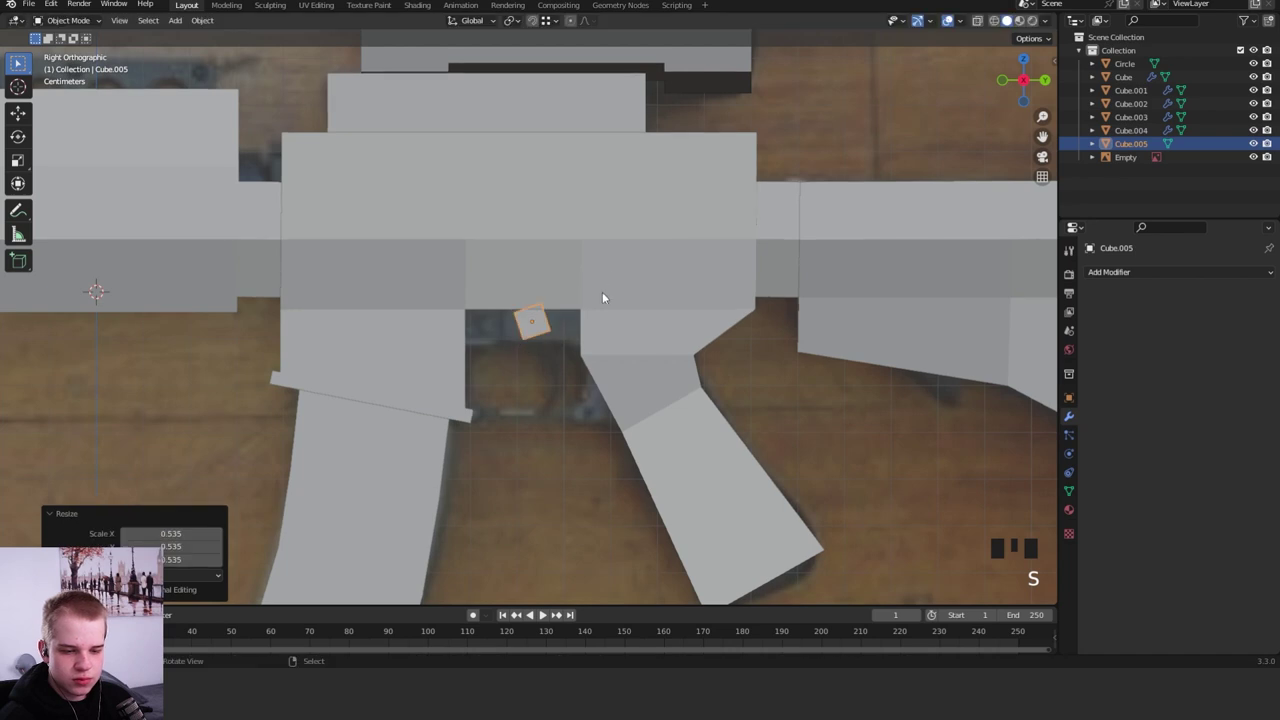
- Lower the receiver's bottom edge between the magazine well and grip by 0.055661 m along Z
key("z")
left_click(560, 288)
right_click(597, 315)
right_click(594, 309)
right_click(583, 309)
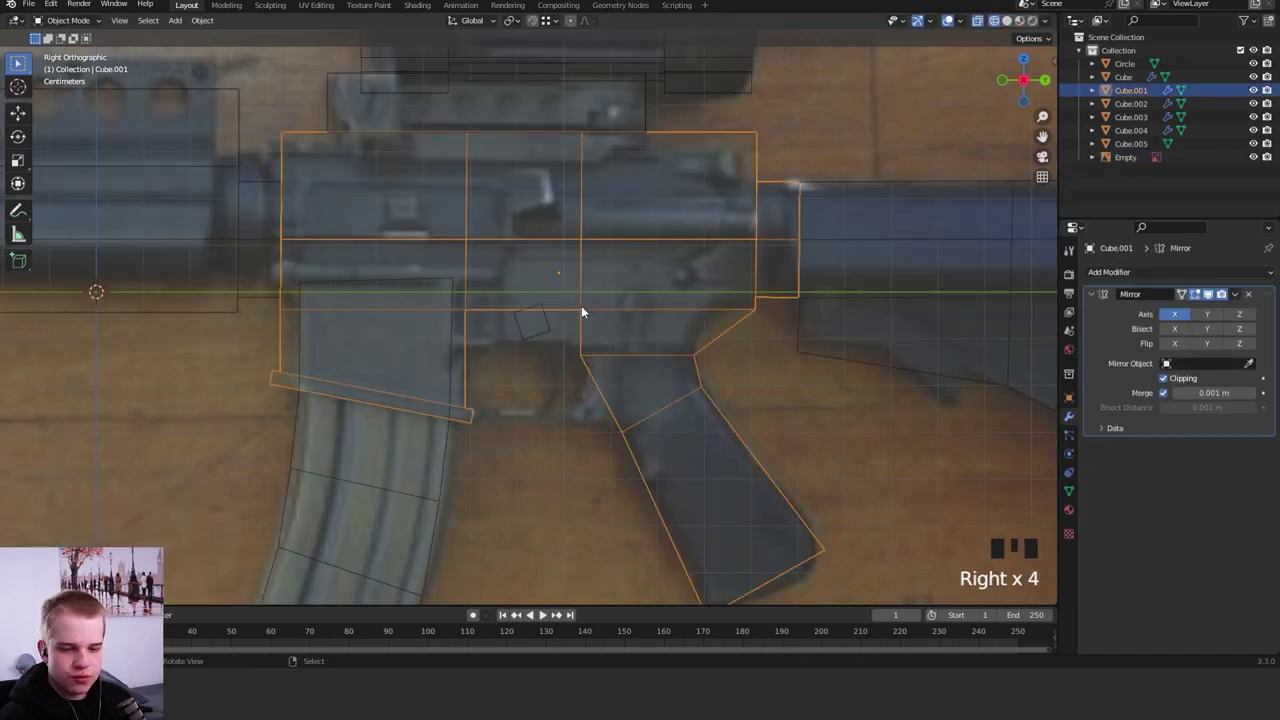
key("Tab")
key("1")
key("g")
key("z")
left_click(630, 292)
key("z")
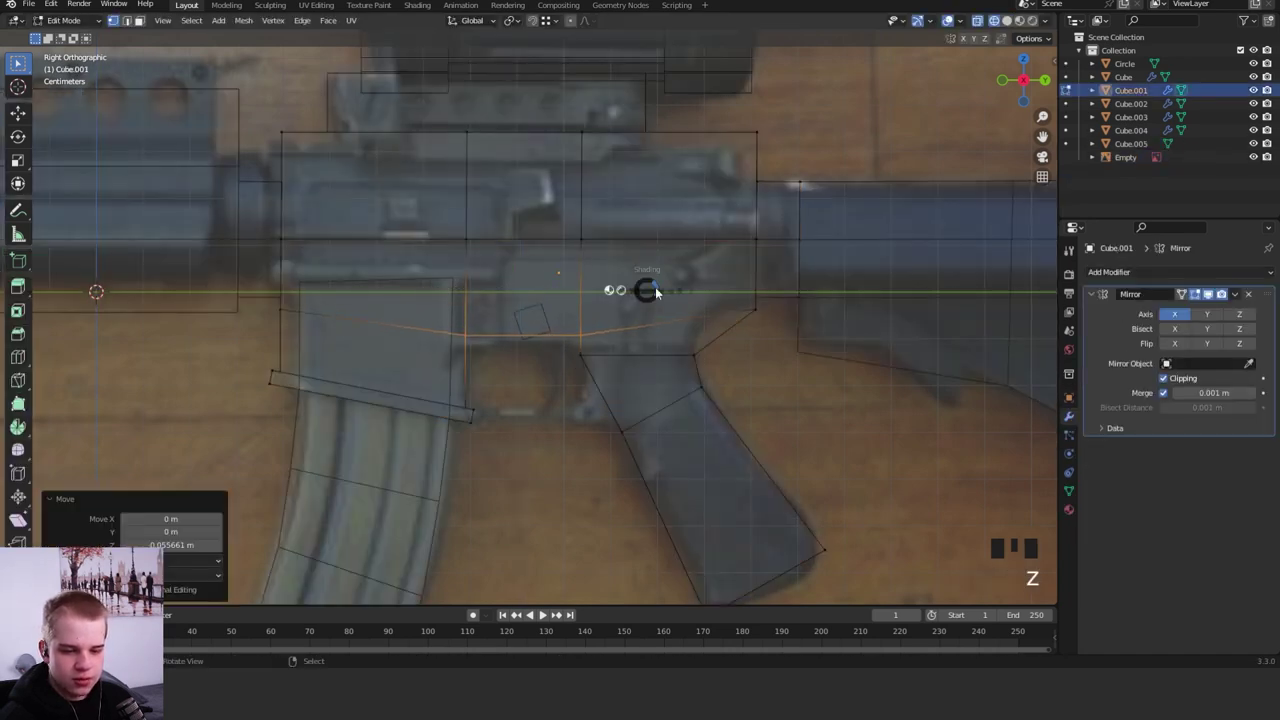
left_click(690, 296)
key("Tab")
key("alt+a")
- Extrude the small cube's lower face 0.088003 m downward, then rotate, shift and narrow the new end to follow the trigger
key("z")
left_click(526, 339)
right_click(527, 343)
key("Tab")
key("1")
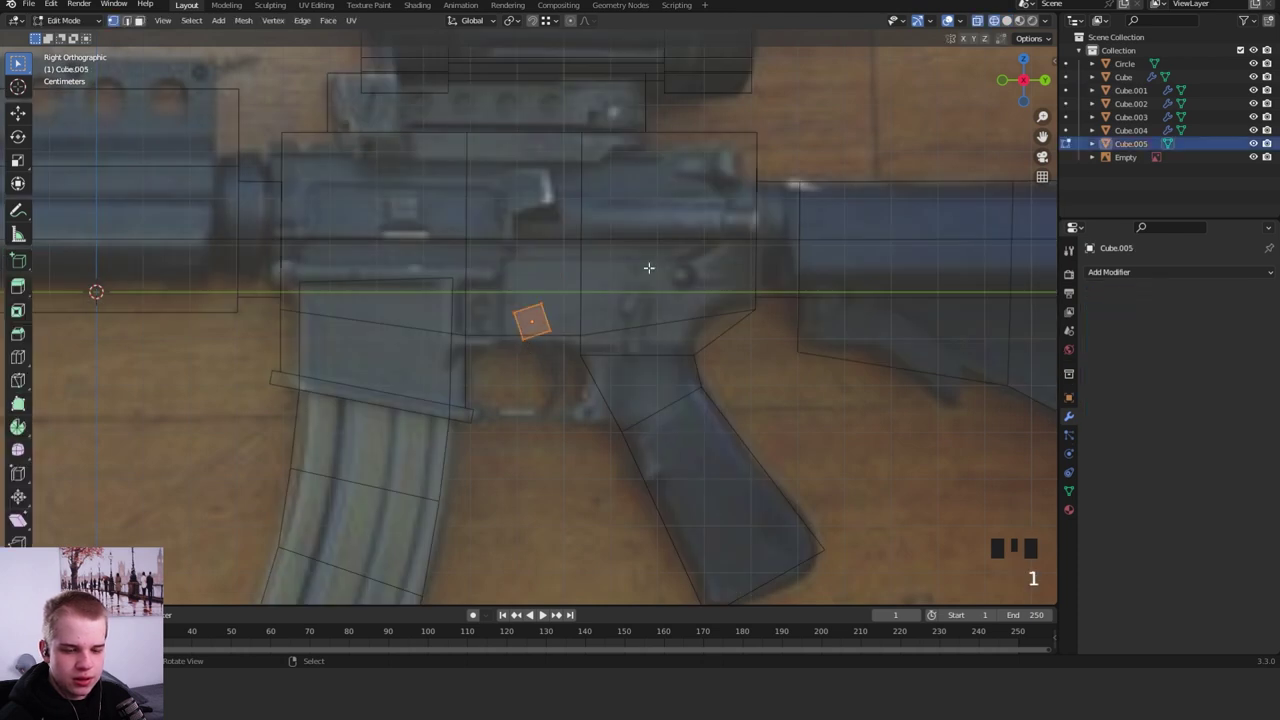
key("Tab")
key("Tab")
left_click(548, 333)
left_click_drag(549, 334, 562, 325)
key("e")
left_click(633, 356)
key("r")
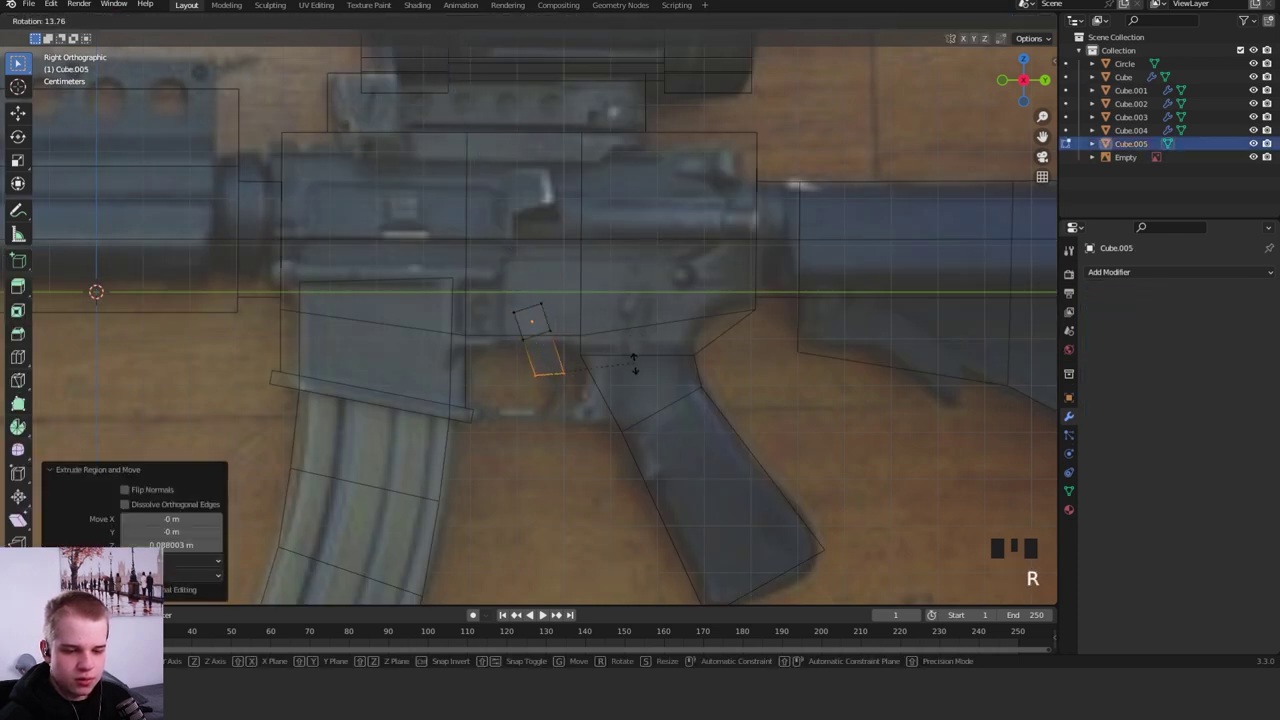
left_click(634, 362)
key("g")
left_click(631, 357)
key("s")
left_click(602, 365)
- Extrude the trigger's lower end another 0.065558 m, then rotate, reposition and scale it to follow the reference curve
key("e")
left_click(670, 361)
key("r")
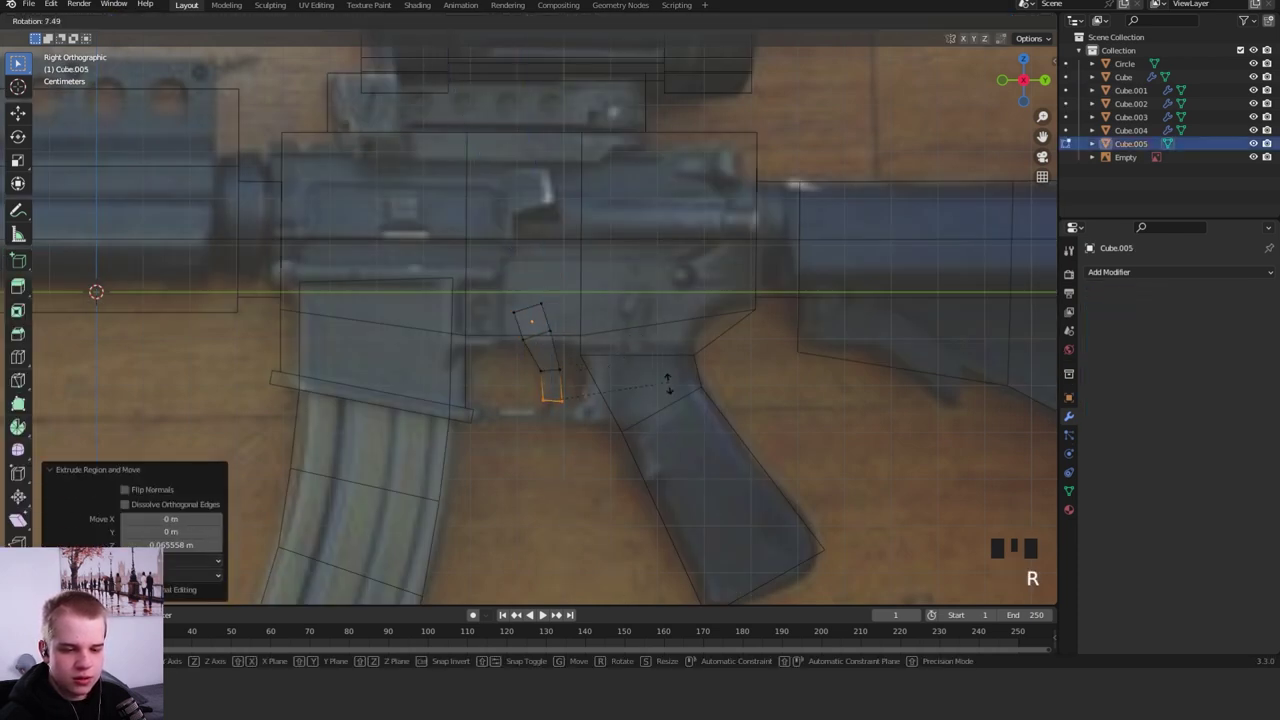
left_click(665, 389)
key("g")
left_click(651, 389)
key("s")
key("g")
left_click(635, 412)
- Nudge the front vertices of the trigger's upper joint slightly toward the rear
key("1")
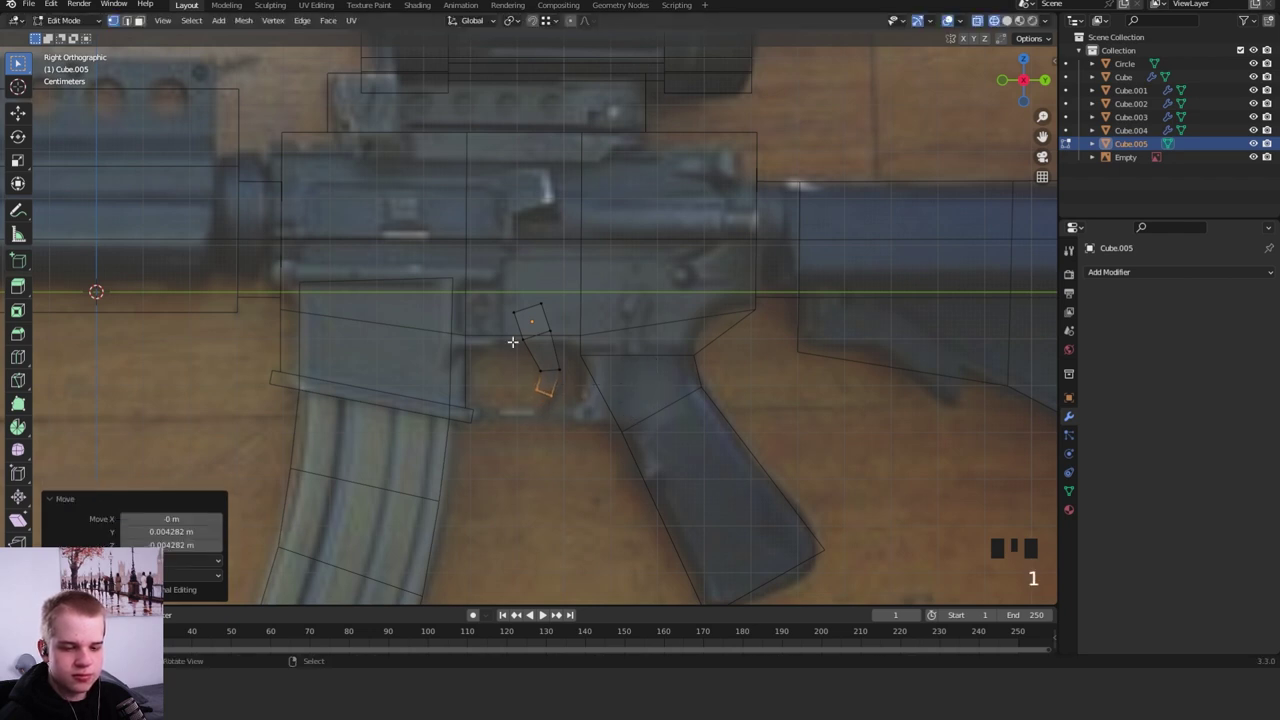
left_click_drag(512, 345, 531, 330)
key("g")
left_click(536, 326)
- Extrude the trigger's tip about 0.035 m along its normal, then rotate and scale it down to taper the end
left_click_drag(534, 408, 582, 376)
key("e")
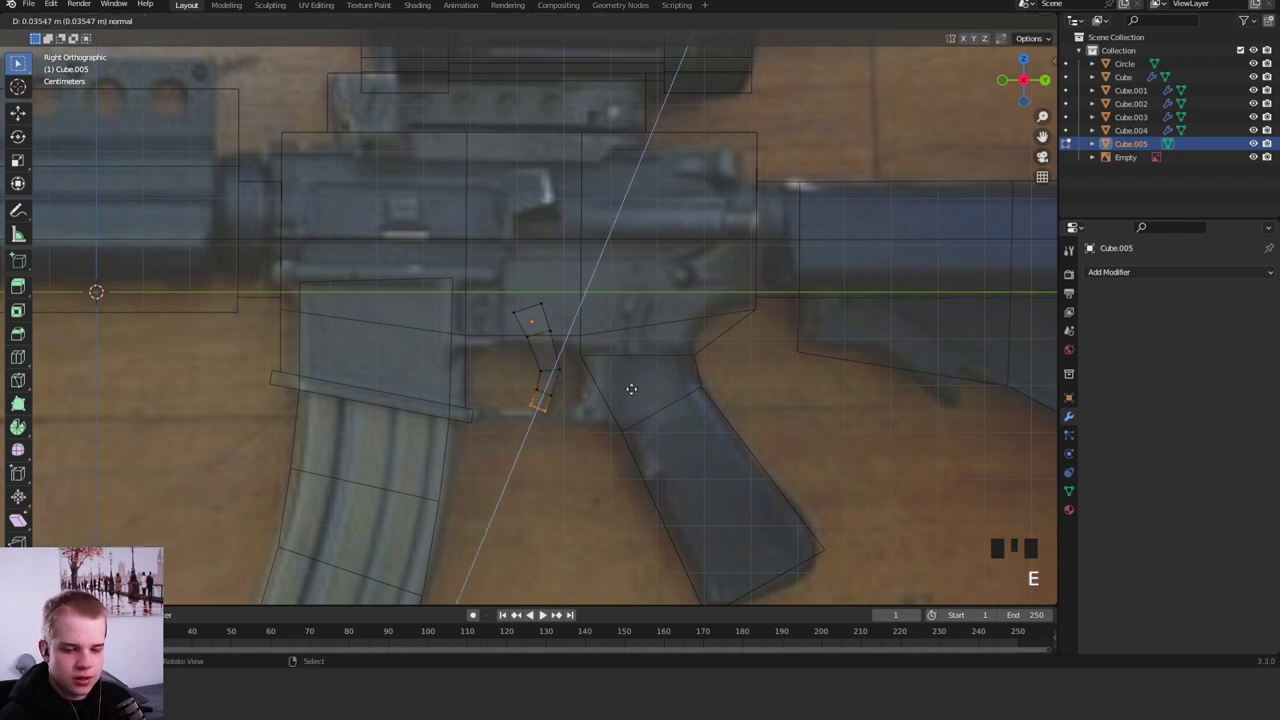
left_click(631, 391)
key("r")
left_click(615, 402)
key("s")
left_click(597, 391)
- Adjust the front vertices above the trigger's tip, then move the trigger 0.004282 m along Y and 0.015699 m up along Z
key("Tab")
key("Tab")
key("Tab")
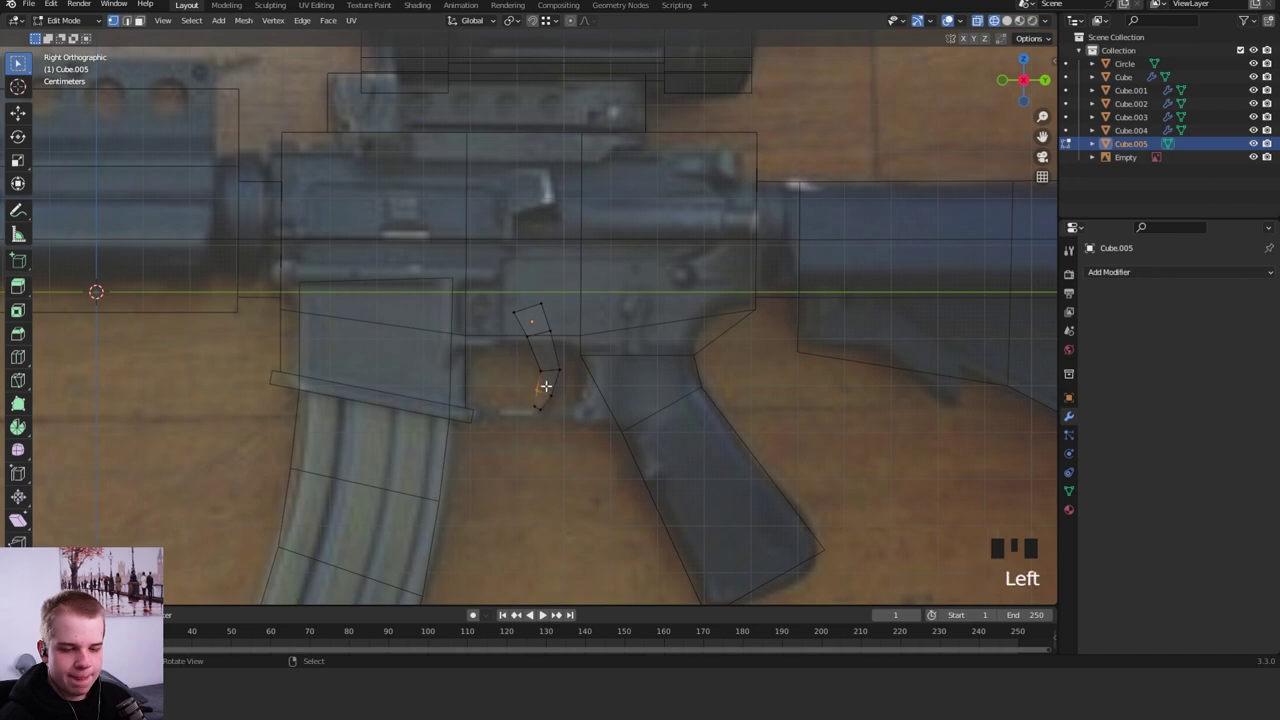
key("g")
left_click(551, 386)
key("Tab")
key("g")
left_click(629, 334)
key("z")
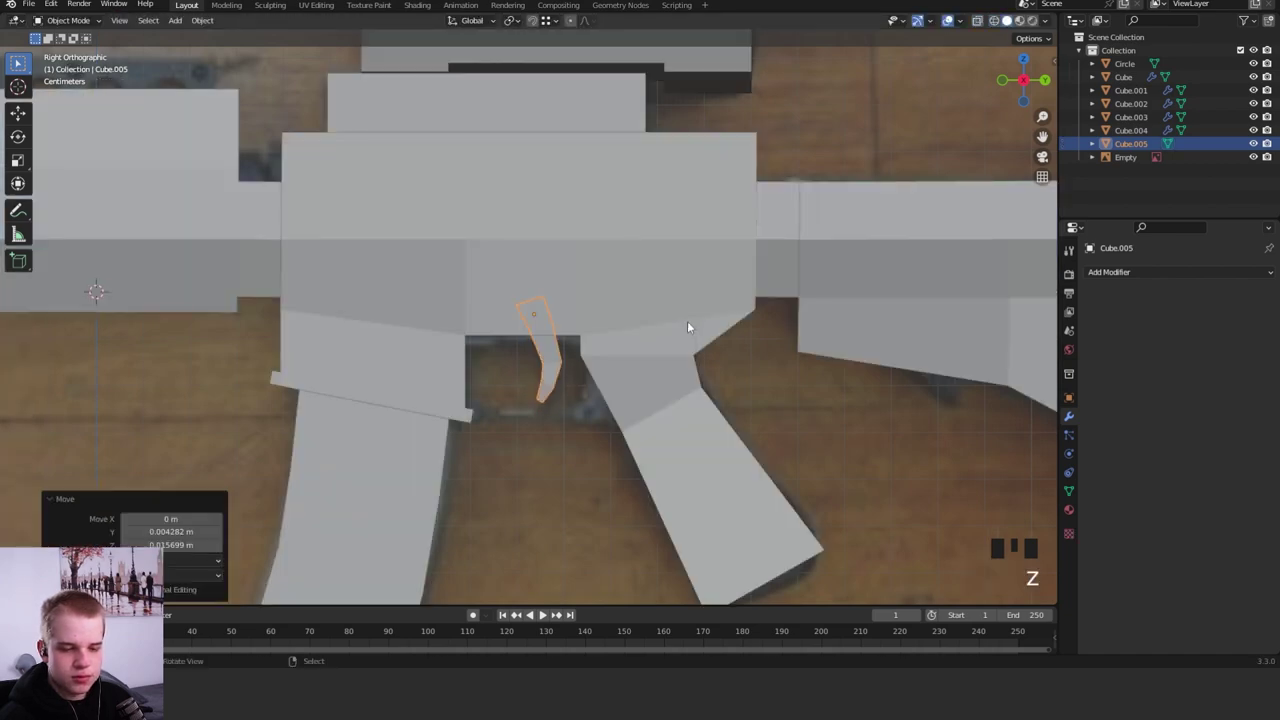
- Flatten the vertices along one side of the trigger by scaling them to 0 along X in the front wireframe view
key("alt+a")
middle_click_drag(687, 327, 597, 294, "ctrl")
right_click(711, 267)
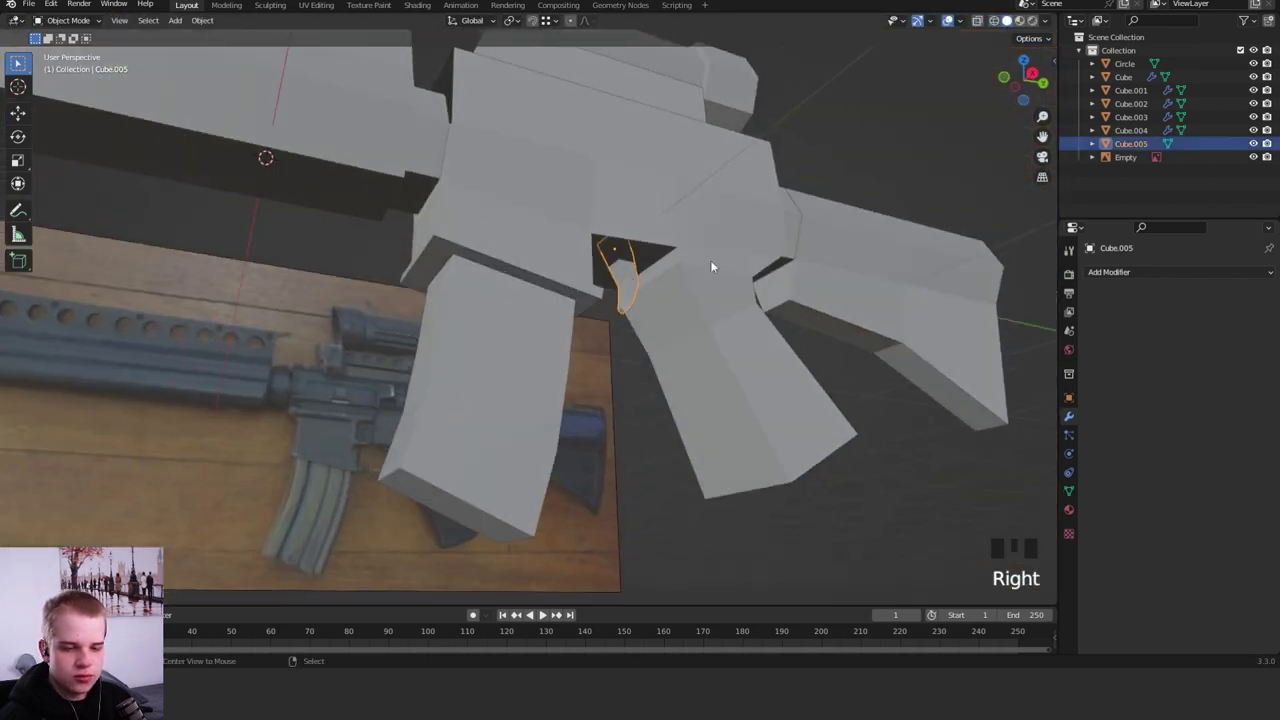
key("z")
mouse_move(711, 267)
middle_mouse_down("alt")
mouse_move(663, 277)
mouse_move(869, 251)
middle_mouse_up("alt")
key("z")
mouse_move(730, 247)
middle_mouse_down("shift")
mouse_move(604, 247)
mouse_move(708, 211)
mouse_move(711, 306)
mouse_move(794, 283)
mouse_move(616, 259)
middle_mouse_up("shift")
key("Tab")
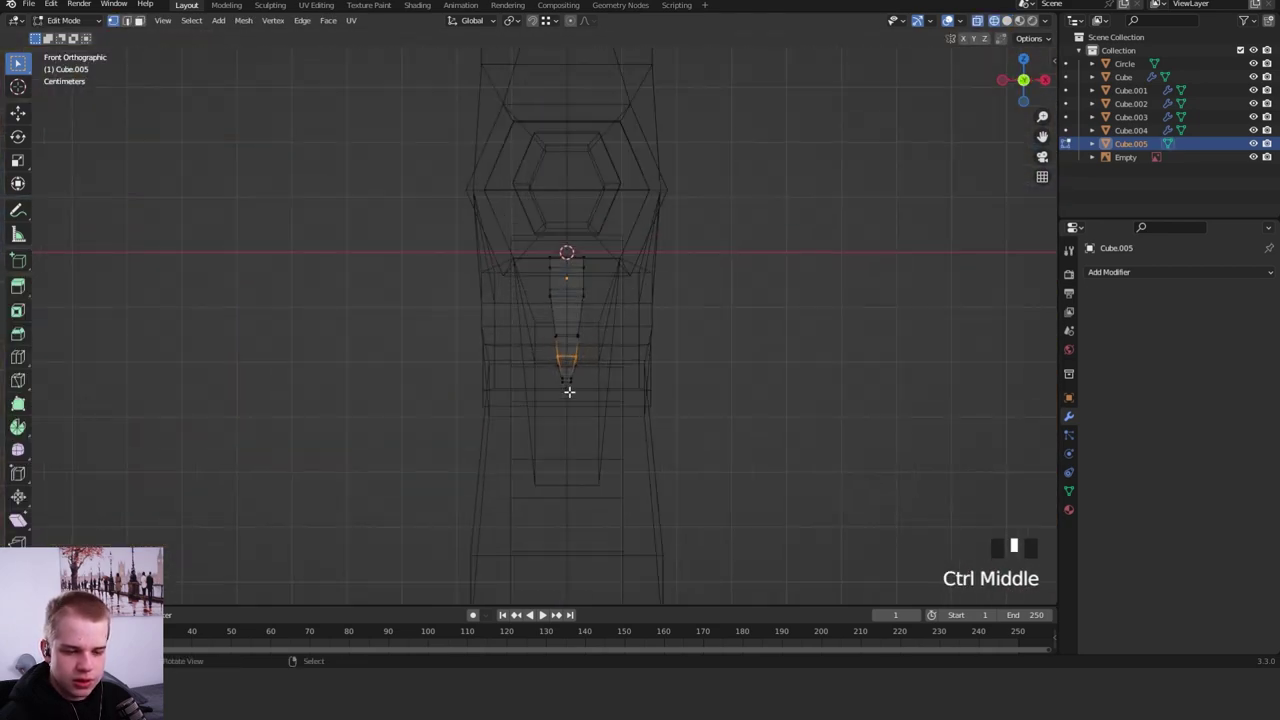
left_click_drag(569, 392, 655, 199)
key("s")
key("x")
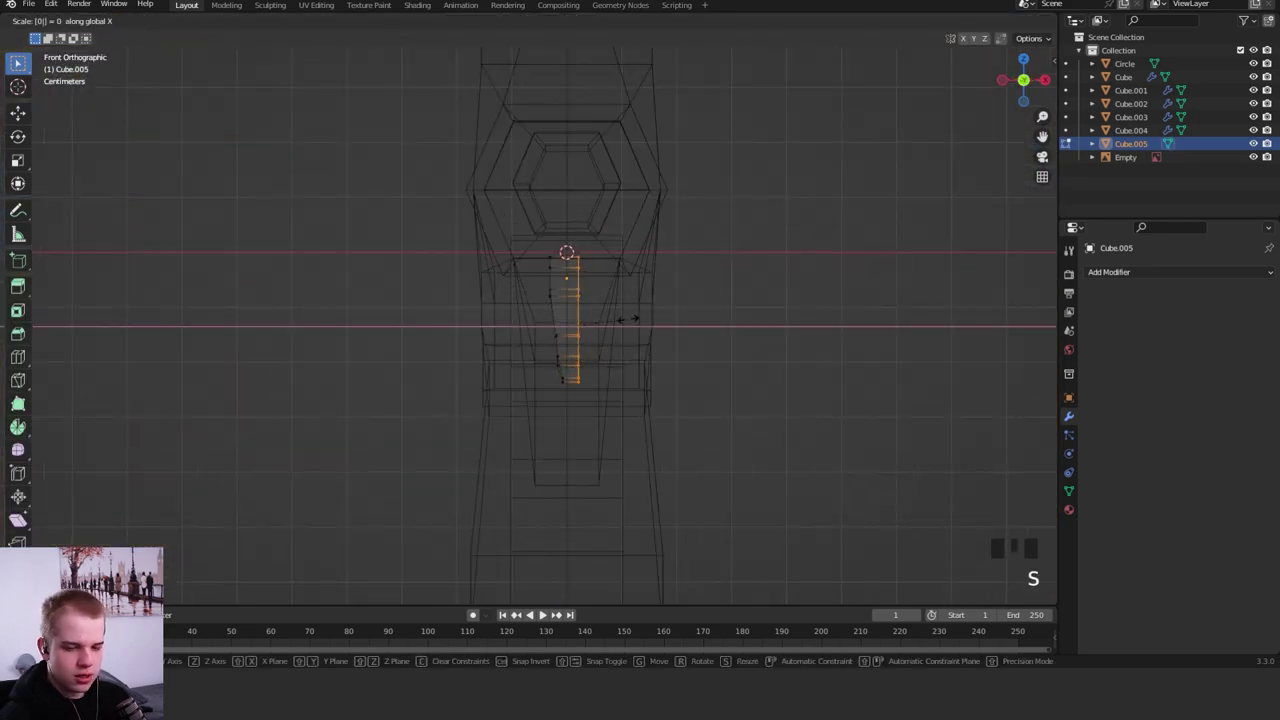
left_click(628, 318)
- Flatten the vertices along the trigger's opposite side along X, then return to Object Mode with solid shading
left_click_drag(554, 289, 562, 240)
key("s")
key("x")
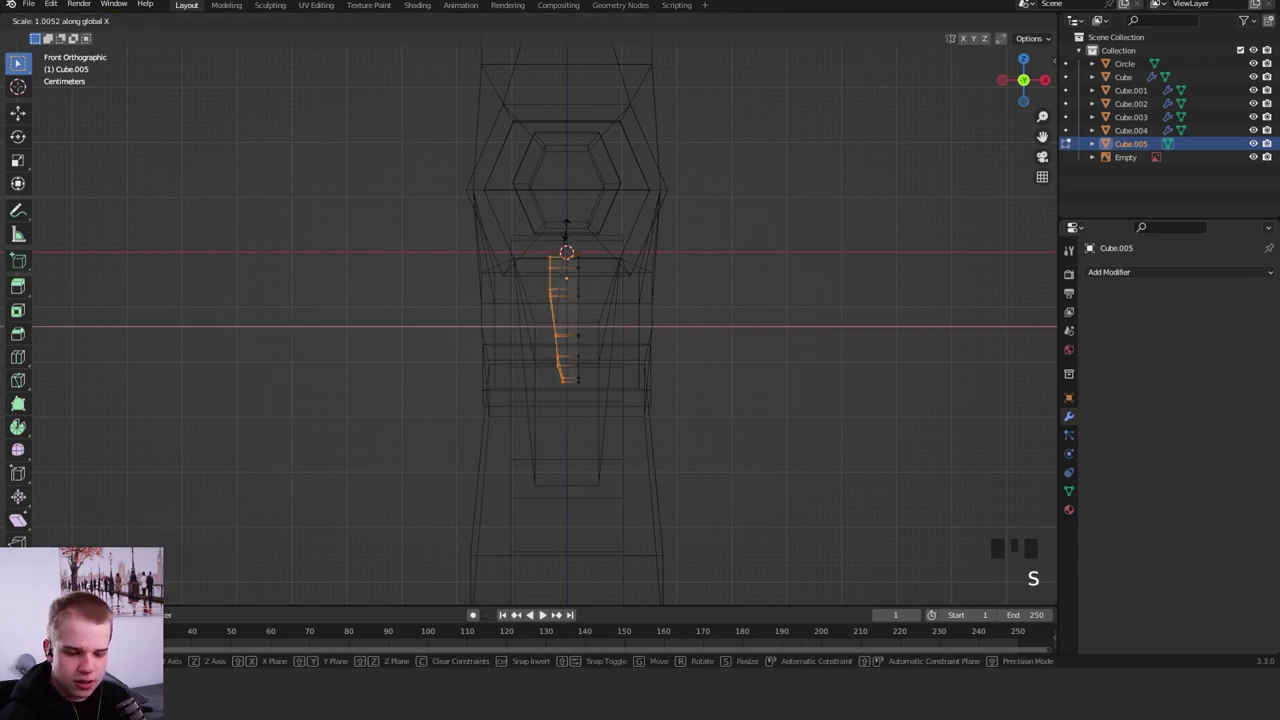
left_click(620, 218)
key("Tab")
key("shift+z")
middle_click_drag(703, 206, 688, 330)
- Join the handguard and barrel object into the receiver object
left_click(426, 329)
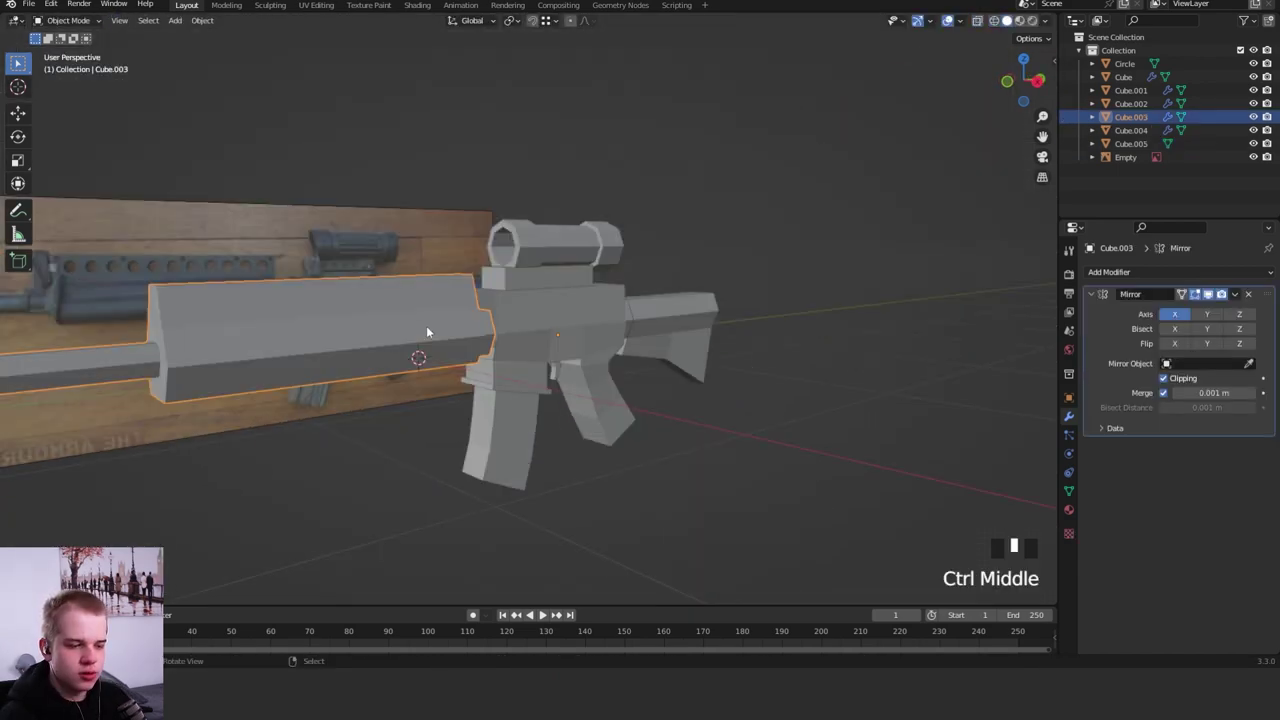
middle_click_drag(530, 360, 540, 312, "ctrl")
right_click(591, 277, "shift")
key("ctrl+j")
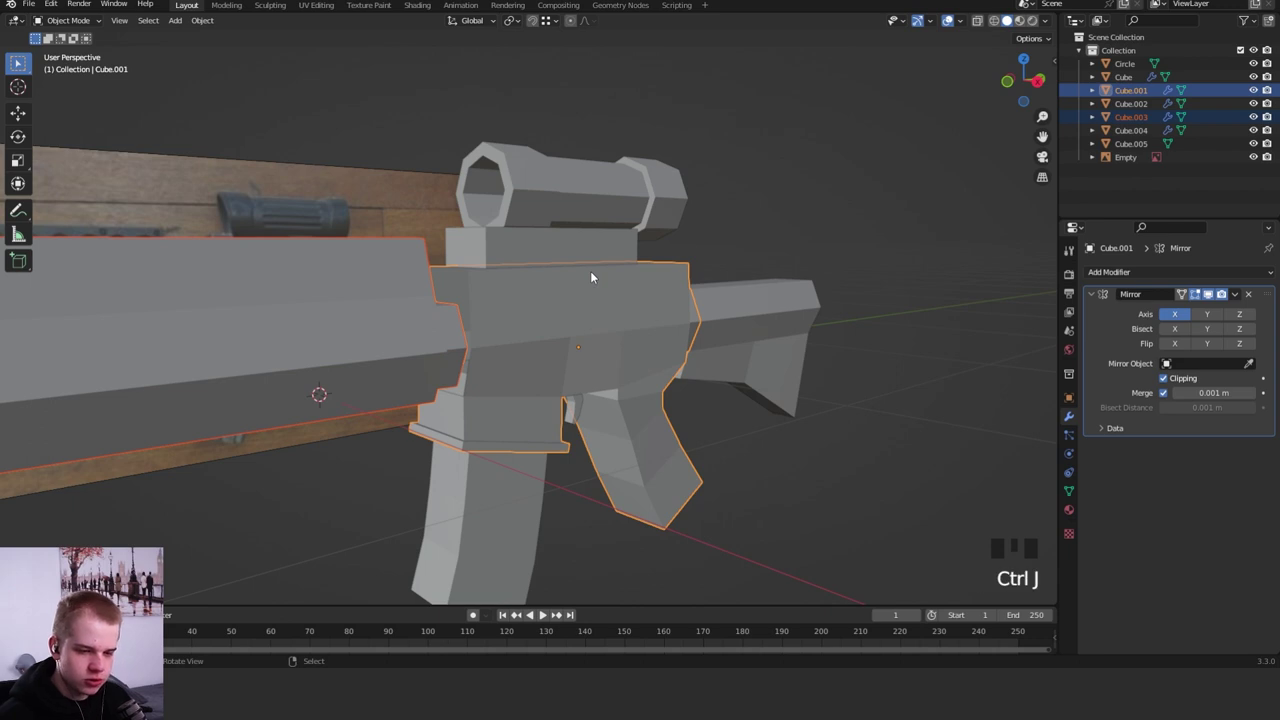
middle_click_drag(631, 306, 609, 309)
key("Tab")
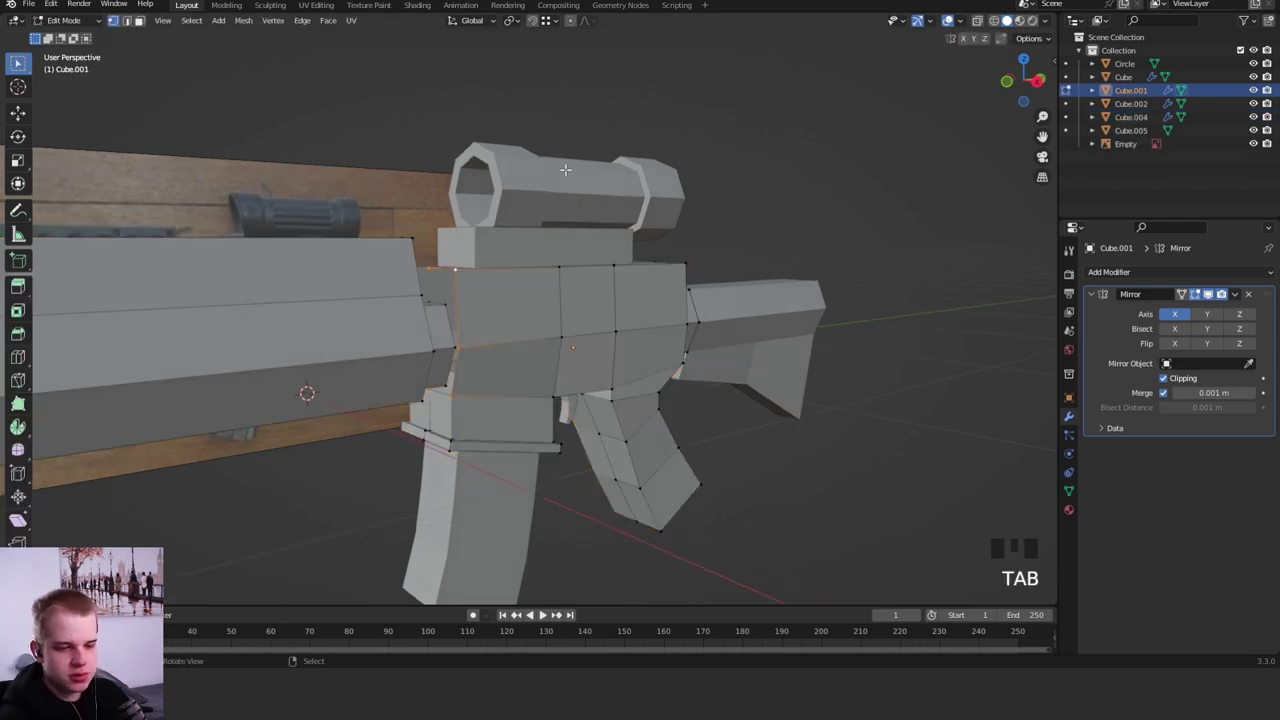
key("alt+a")
right_click(461, 302, "alt+shift")
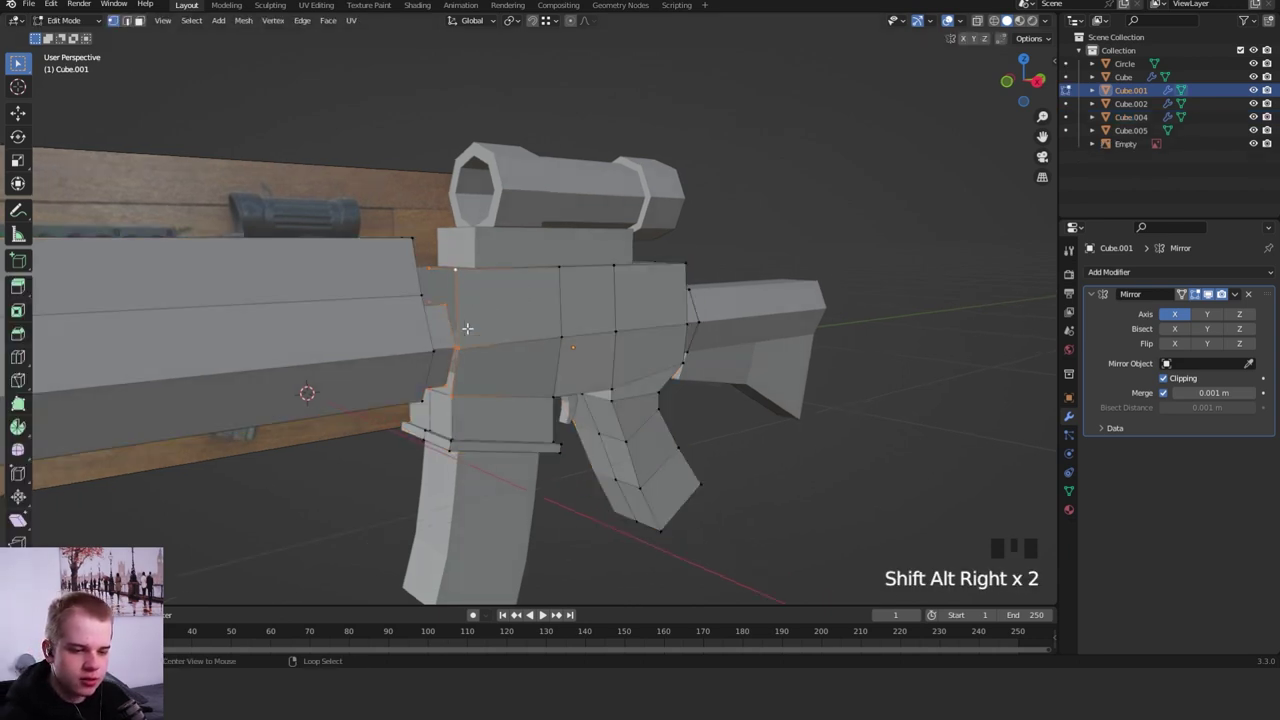
middle_click_drag(455, 367, 660, 255, "ctrl")
key("alt+a")
key("alt+a")
key("alt+a")
key("Tab")
- Enable the Face Orientation overlay and recalculate the normals of the joined receiver and handguard mesh to face outward
left_click(959, 21)
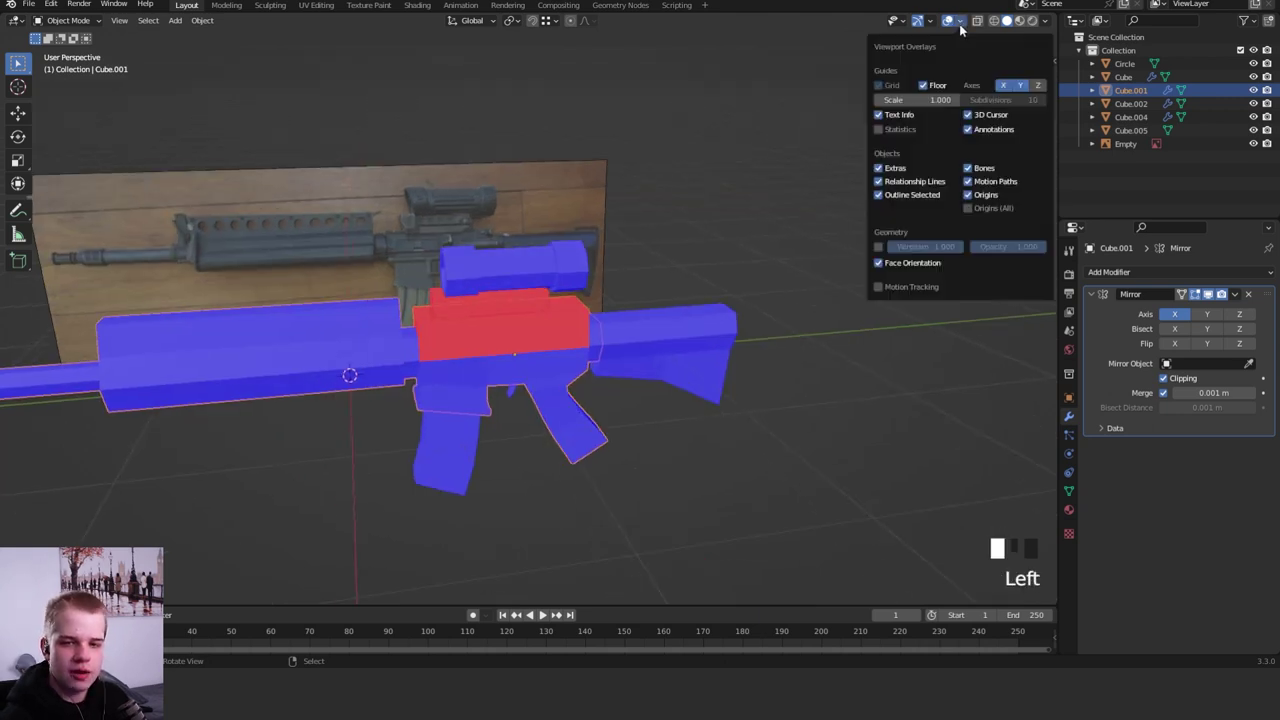
middle_click_drag(579, 286, 612, 299)
key("Tab")
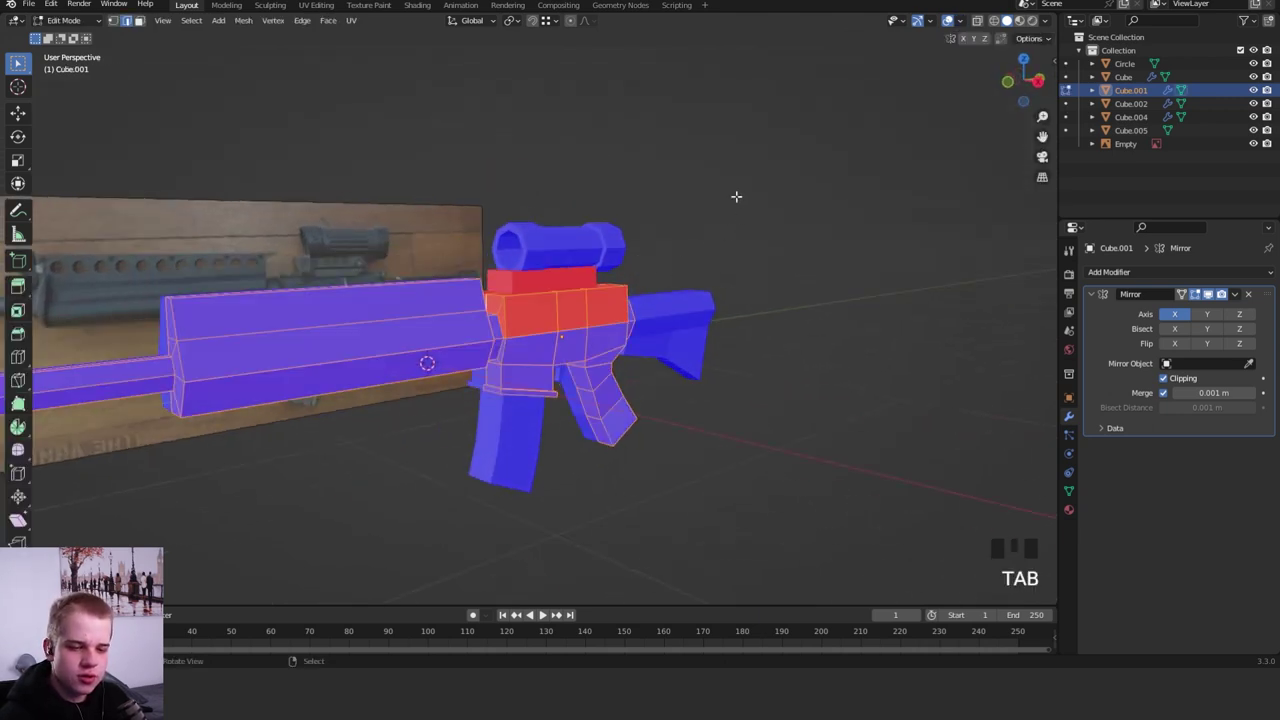
left_click(950, 21)
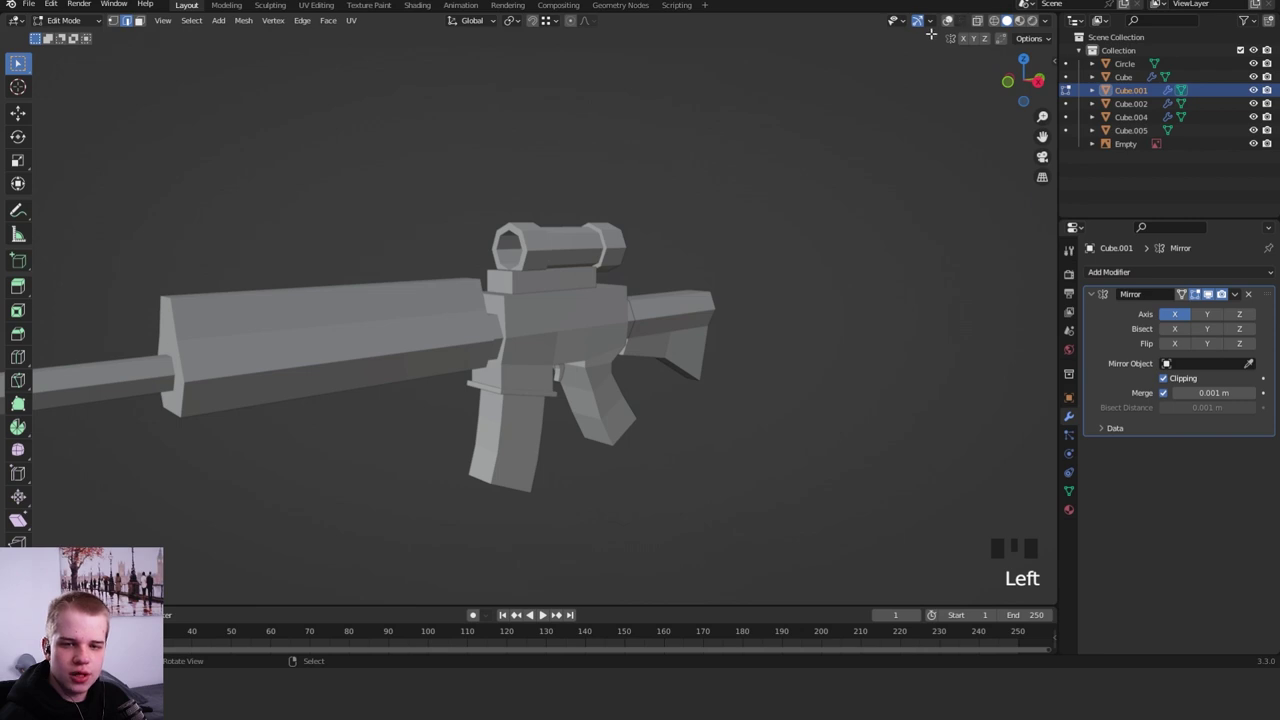
left_click(948, 21)
left_click(959, 21)
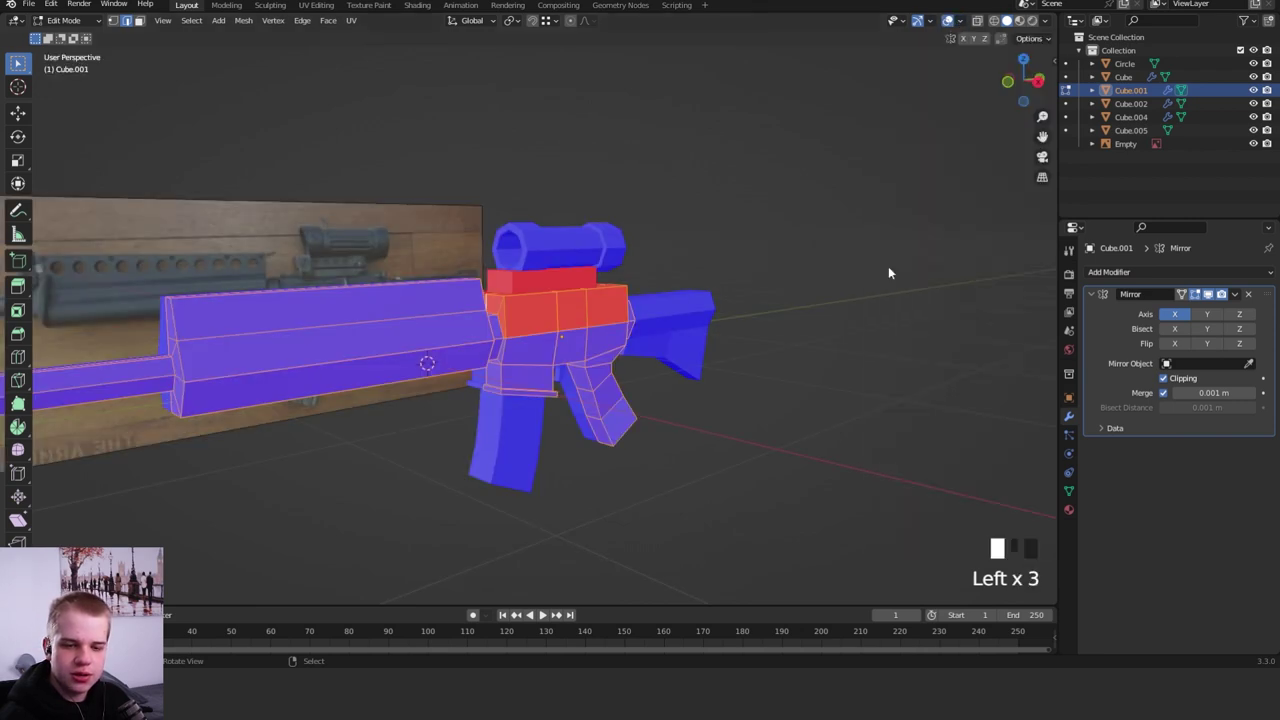
key("Tab")
- Recalculate the normals of the scope mount to face outward, then deselect everything
right_click(597, 270)
key("Tab")
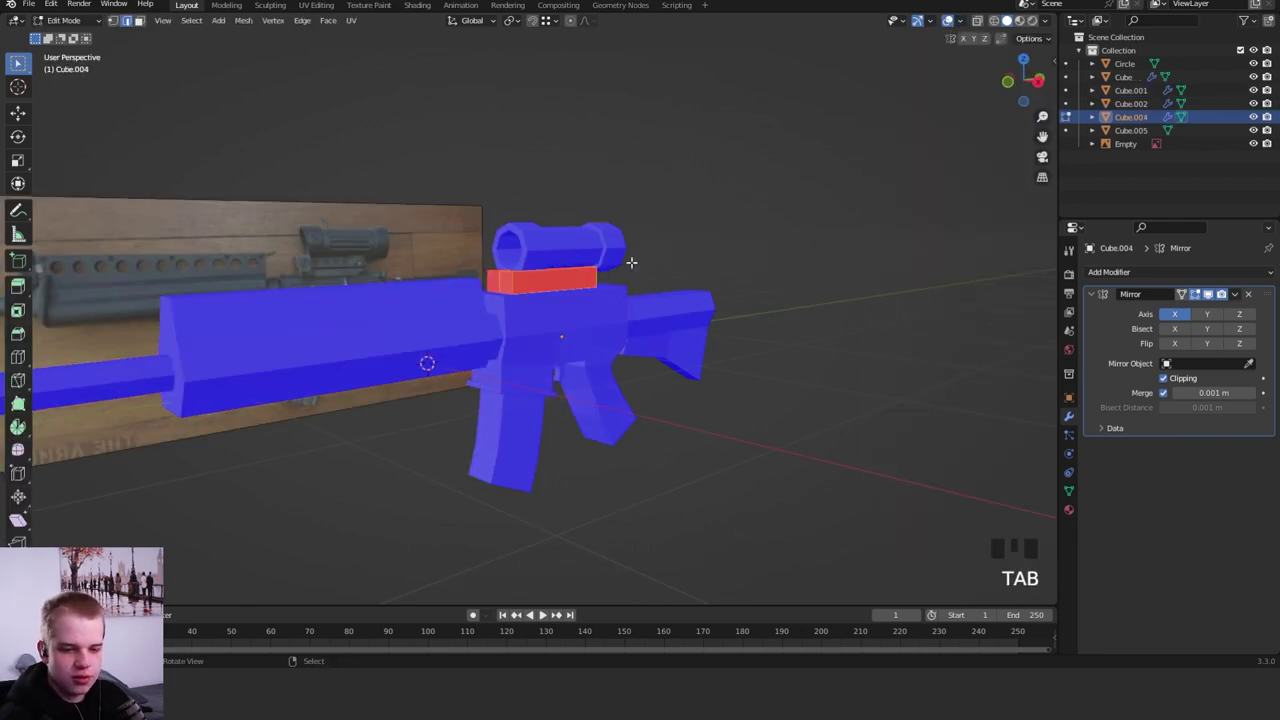
key("shift+n")
key("Tab")
key("alt+a")
- Save the file Rifle.blend and open the viewport overlay settings
middle_click_drag(737, 260, 700, 285)
left_click(959, 21)
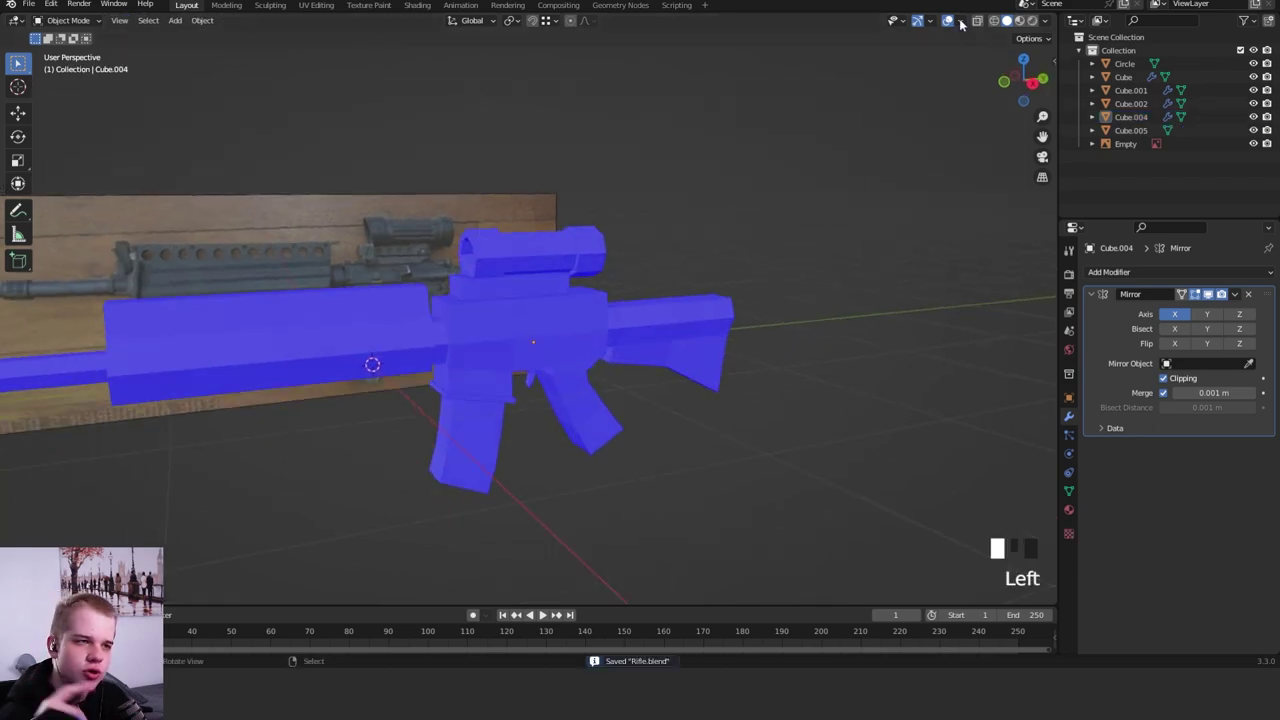